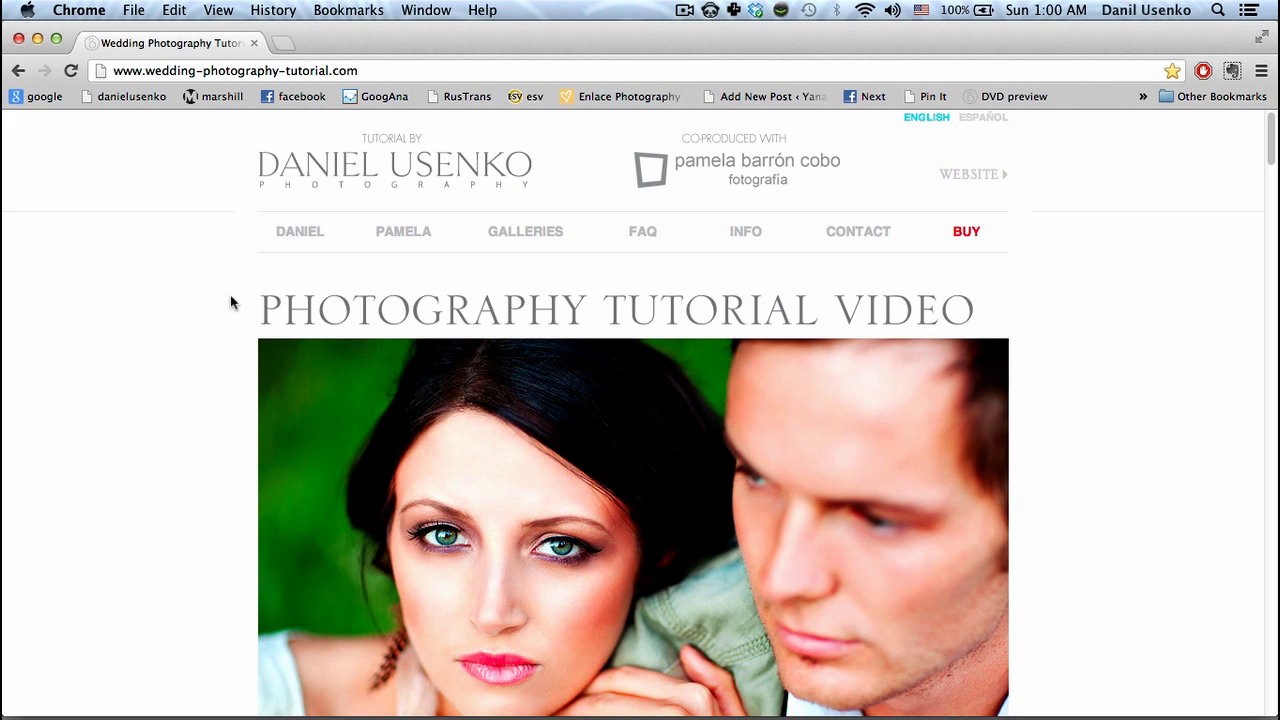
Look through the photography tutorial page and add the instant download of the two-DVD special price bundle to the shopping cart.
scroll(230, 300, "down", 10)
scroll(228, 297, "down", 10)
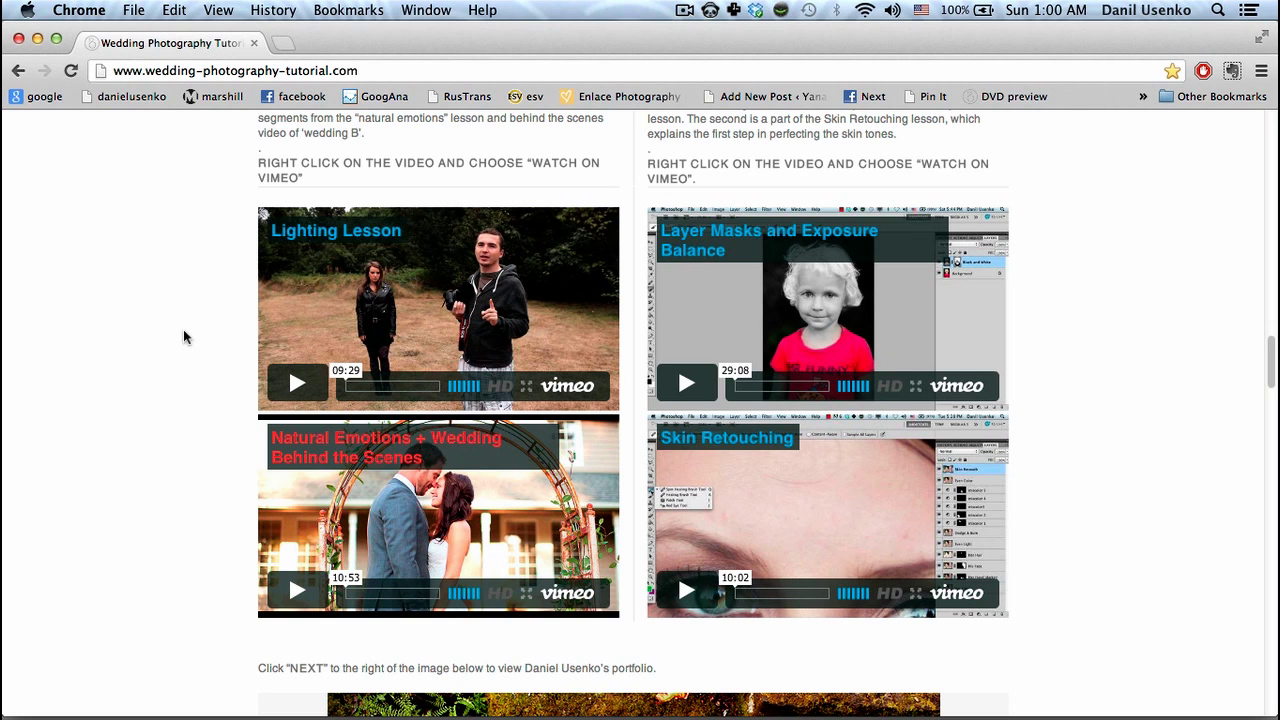
scroll(184, 337, "up", 10)
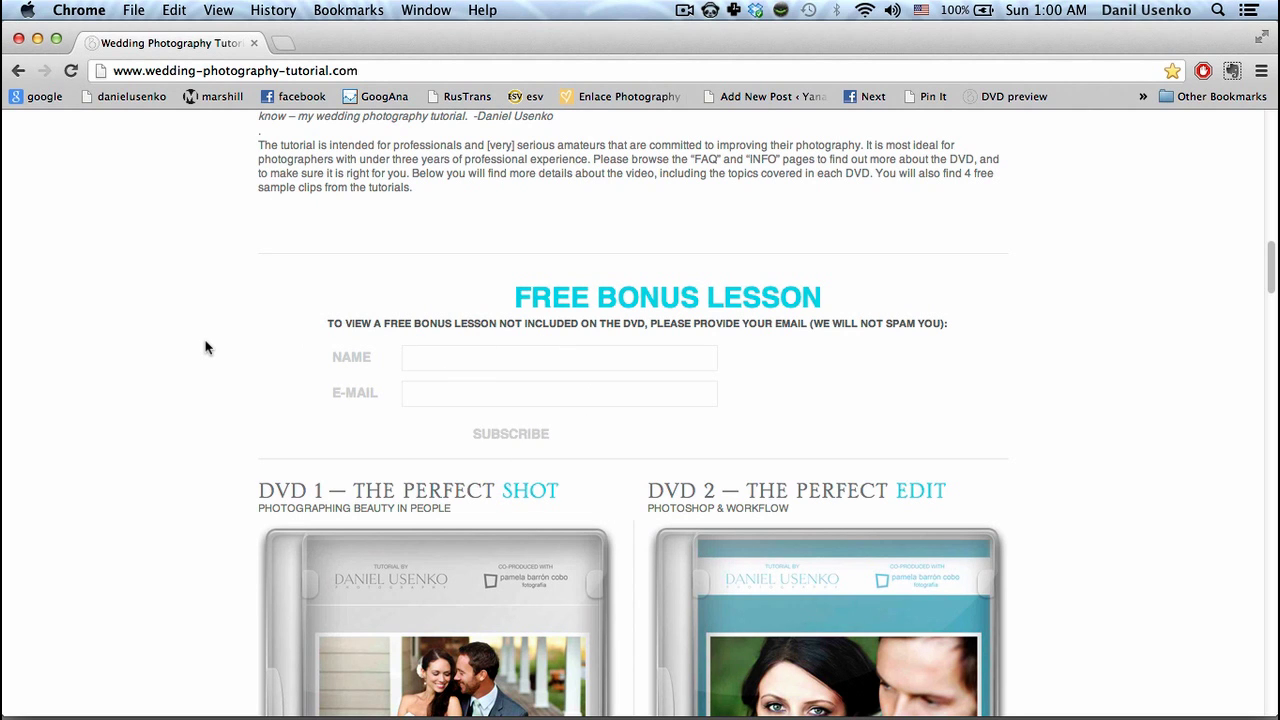
scroll(211, 362, "up", 10)
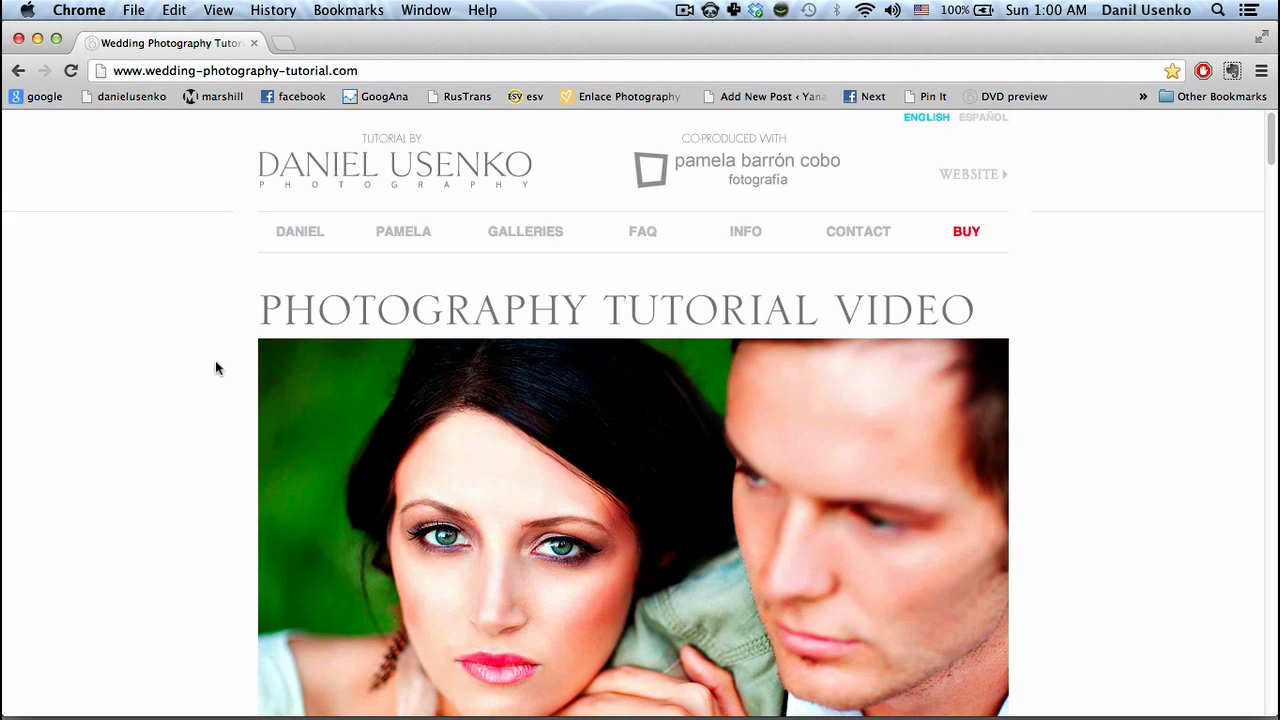
left_click(972, 240)
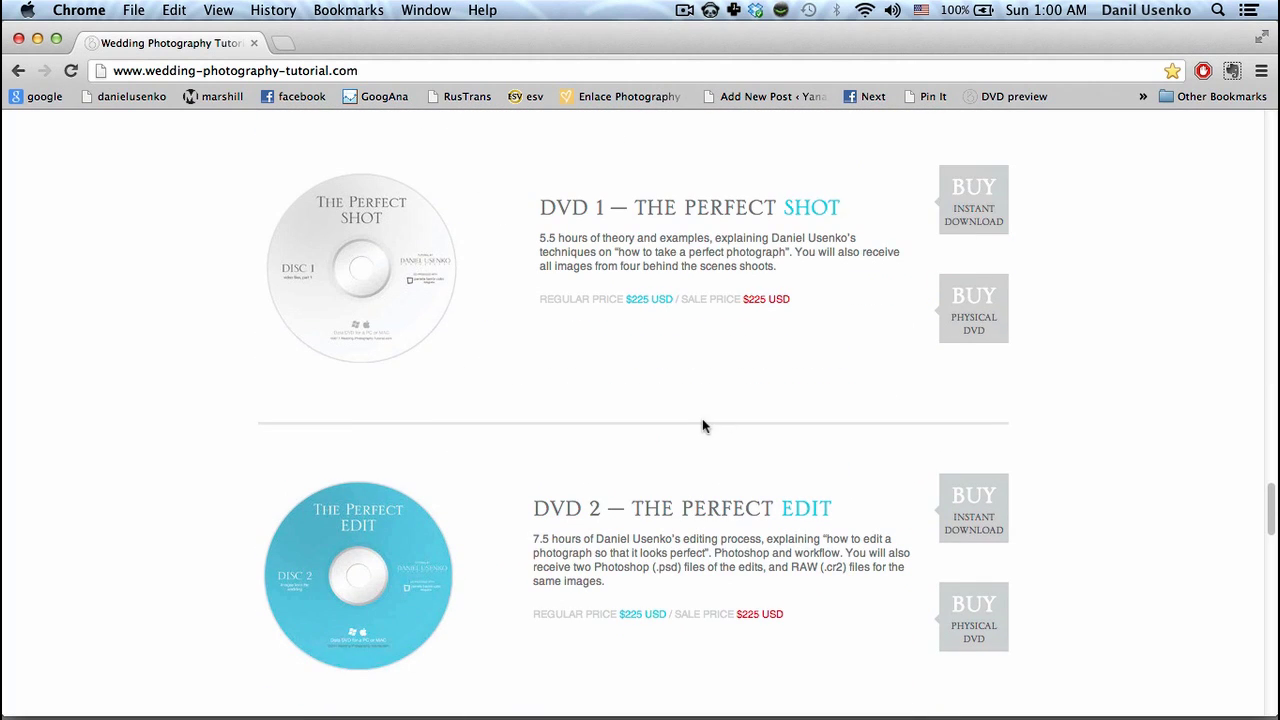
scroll(377, 537, "down", 3)
scroll(389, 529, "down", 1)
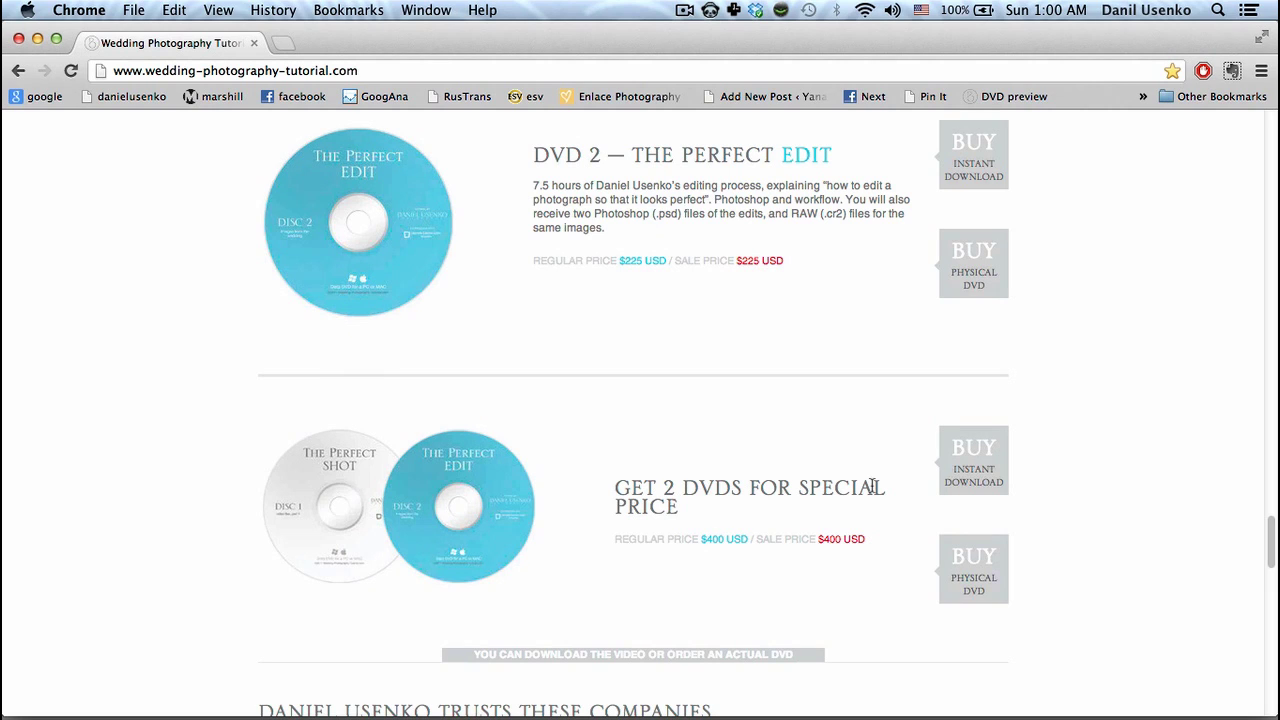
left_click(993, 462)
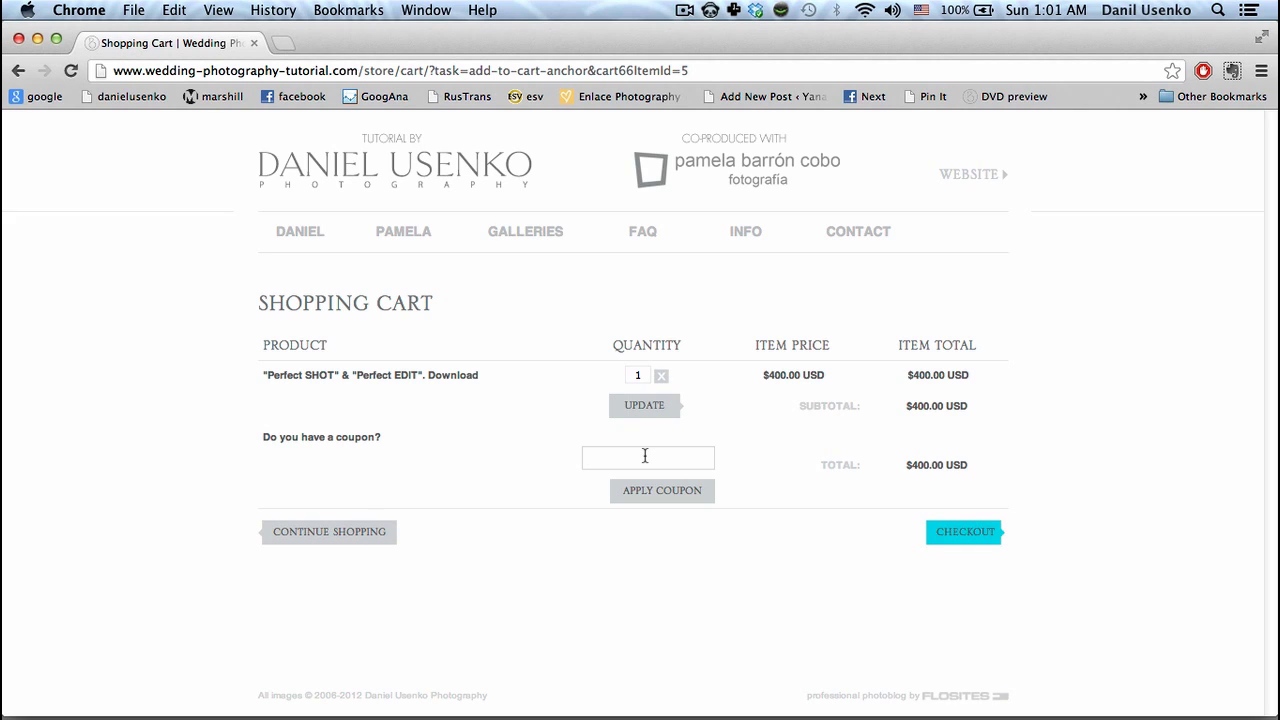
Apply the coupon code XMAS to the cart and highlight the discounted total.
left_click(645, 456)
type("XMAS")
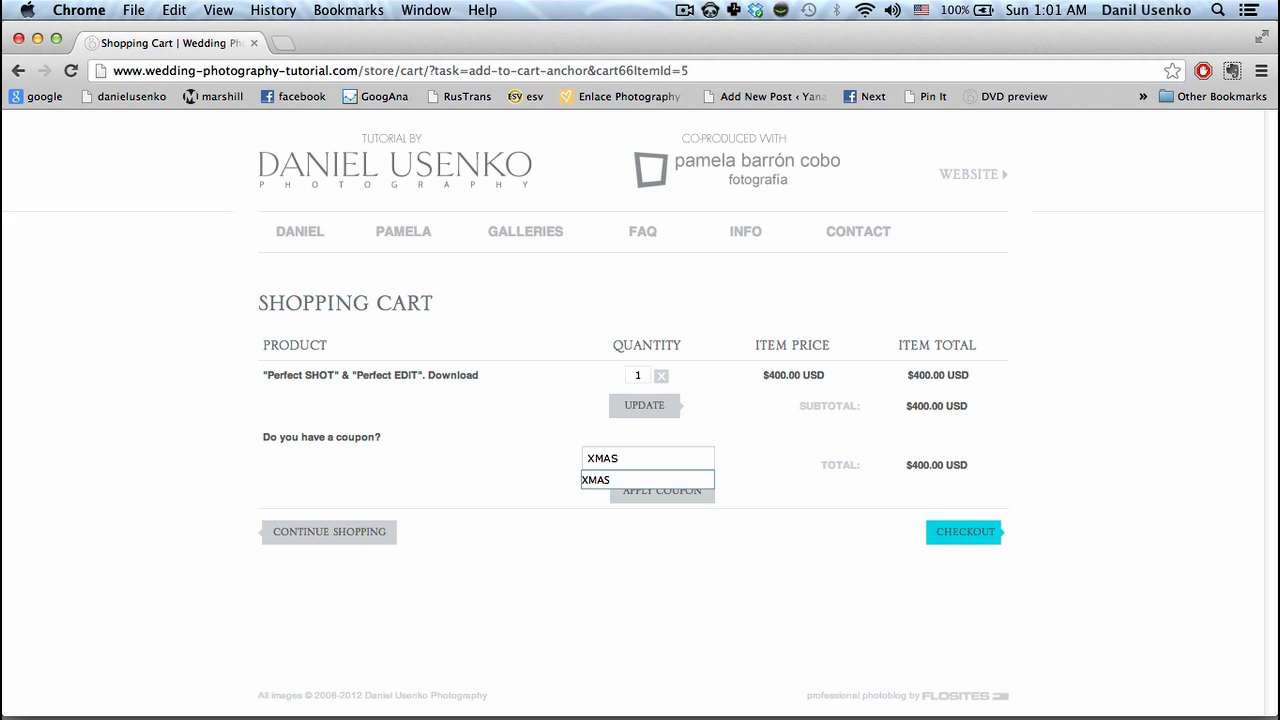
left_click(671, 489)
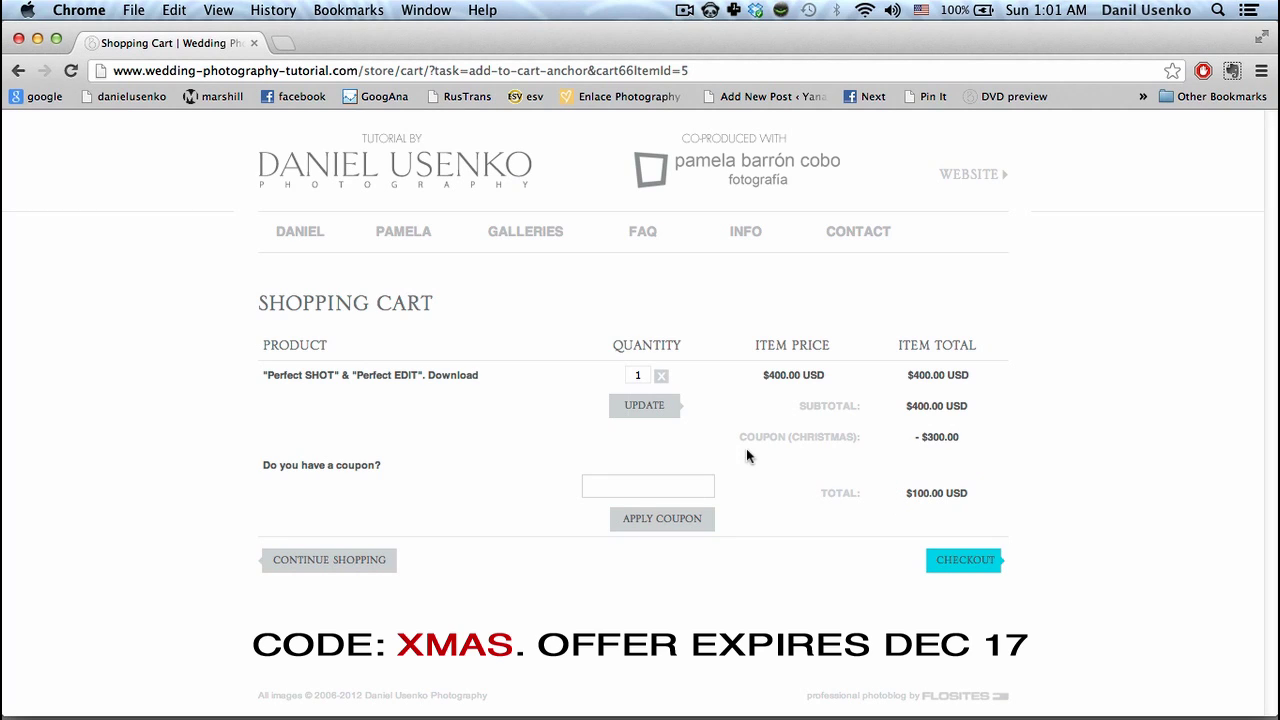
left_click_drag(905, 491, 968, 491)
left_click(854, 471)
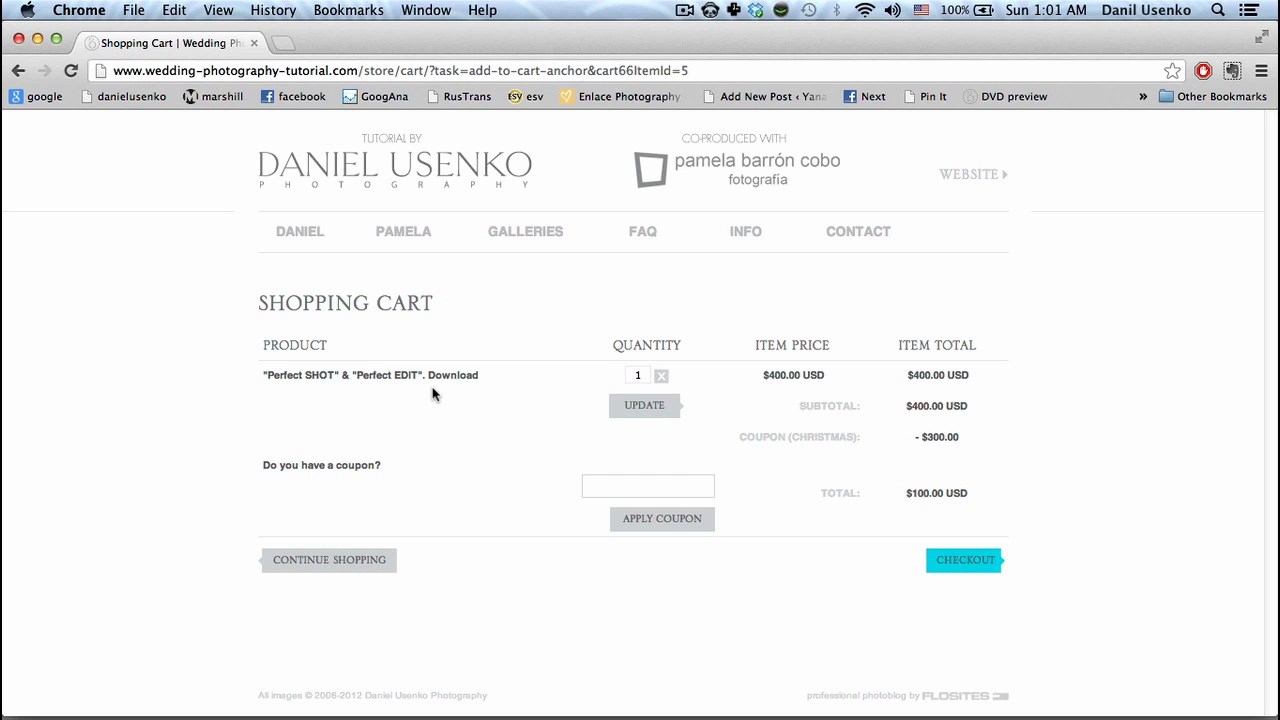
Return from the cart to the tutorial's home page and display its Spanish version.
left_click(20, 72)
left_click(20, 72)
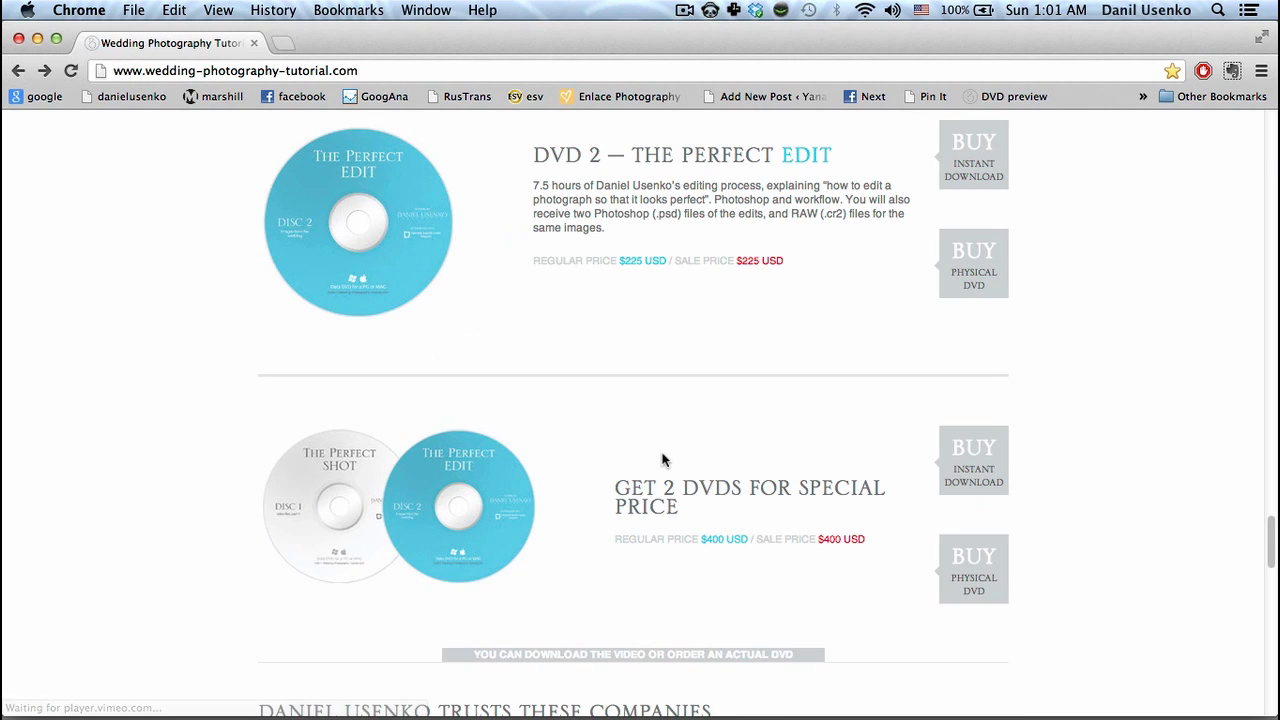
scroll(663, 458, "up", 15)
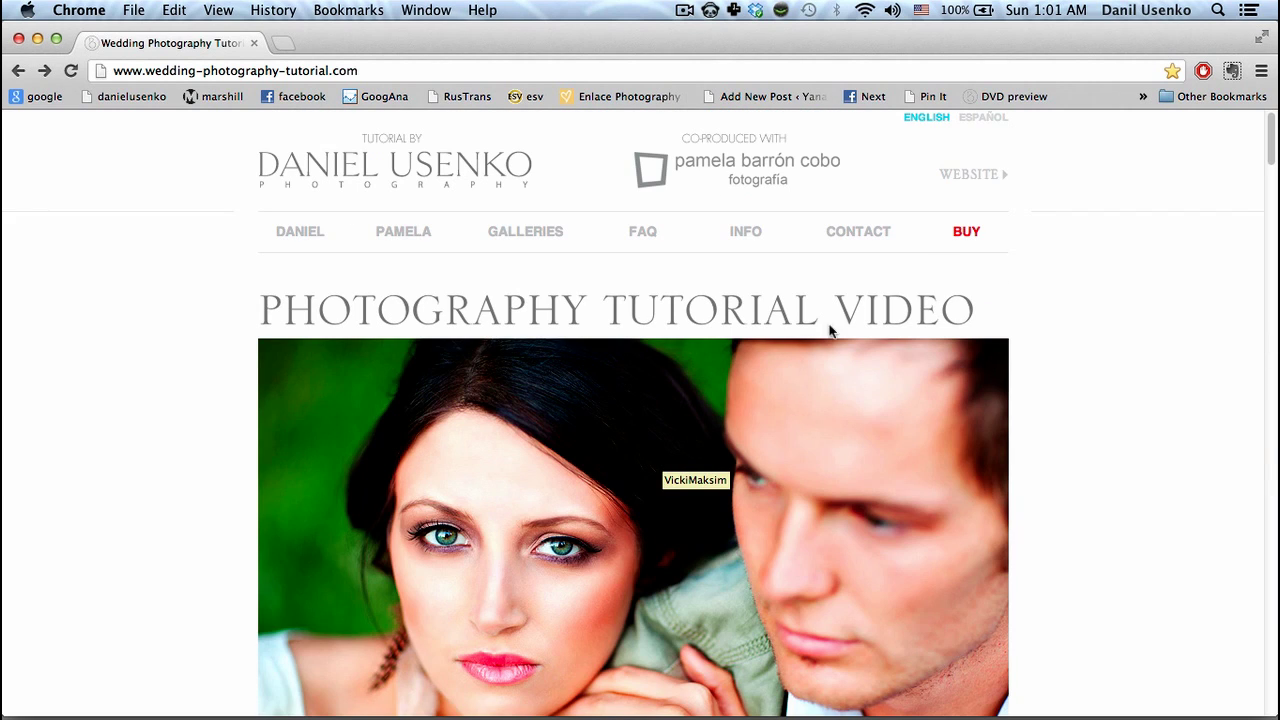
left_click(984, 119)
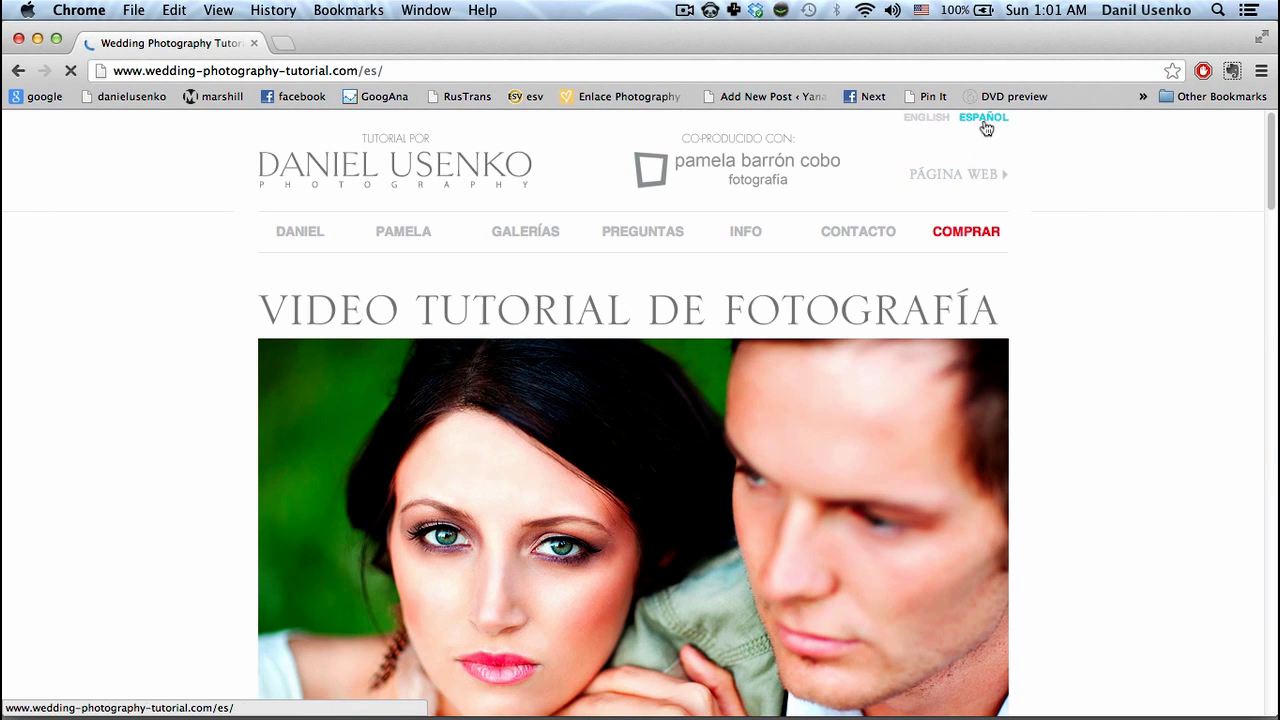
scroll(224, 352, "down", 5)
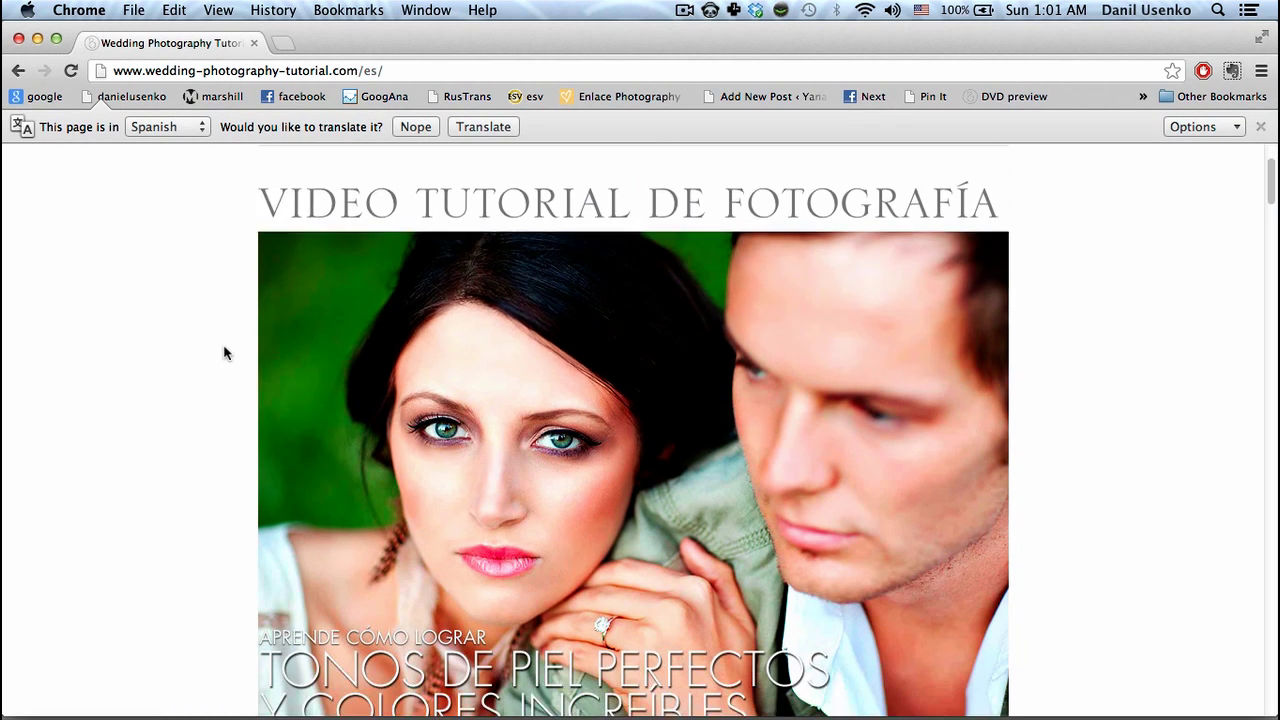
scroll(224, 352, "up", 5)
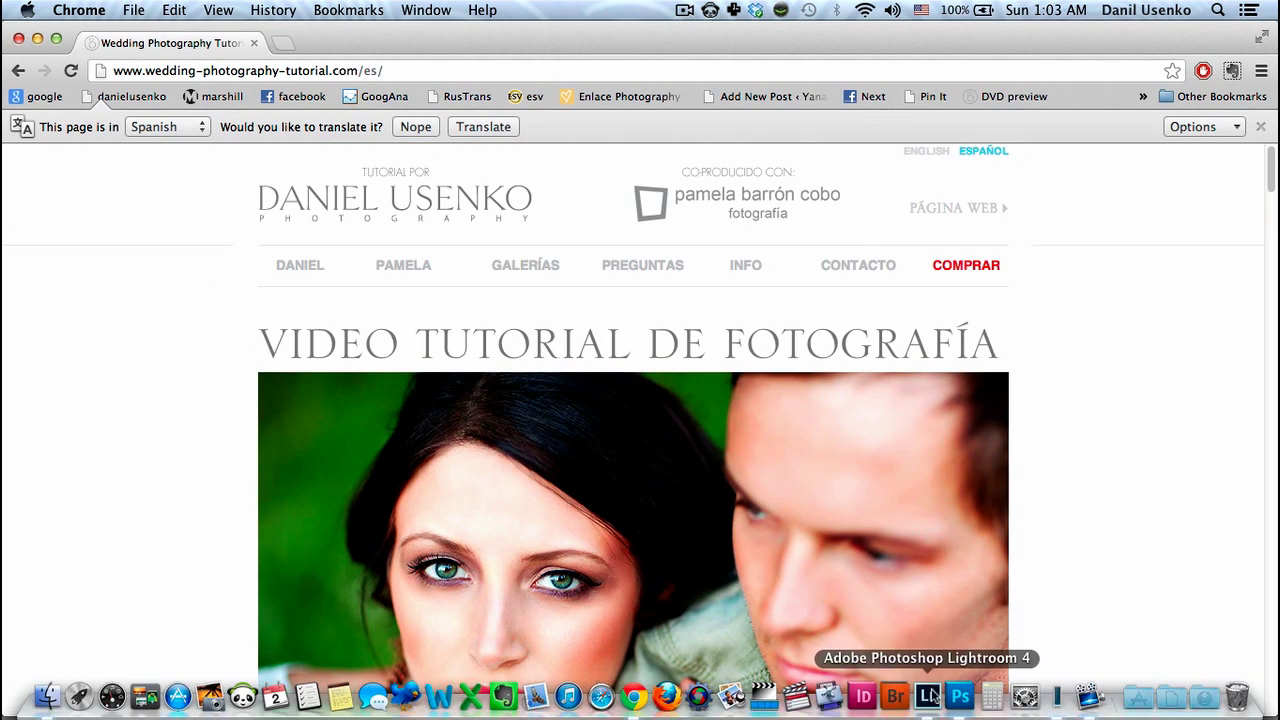
Switch to Photoshop and compare the woman's face in VickiMaksim.psd with Layer 1 hidden and shown.
left_click(958, 696)
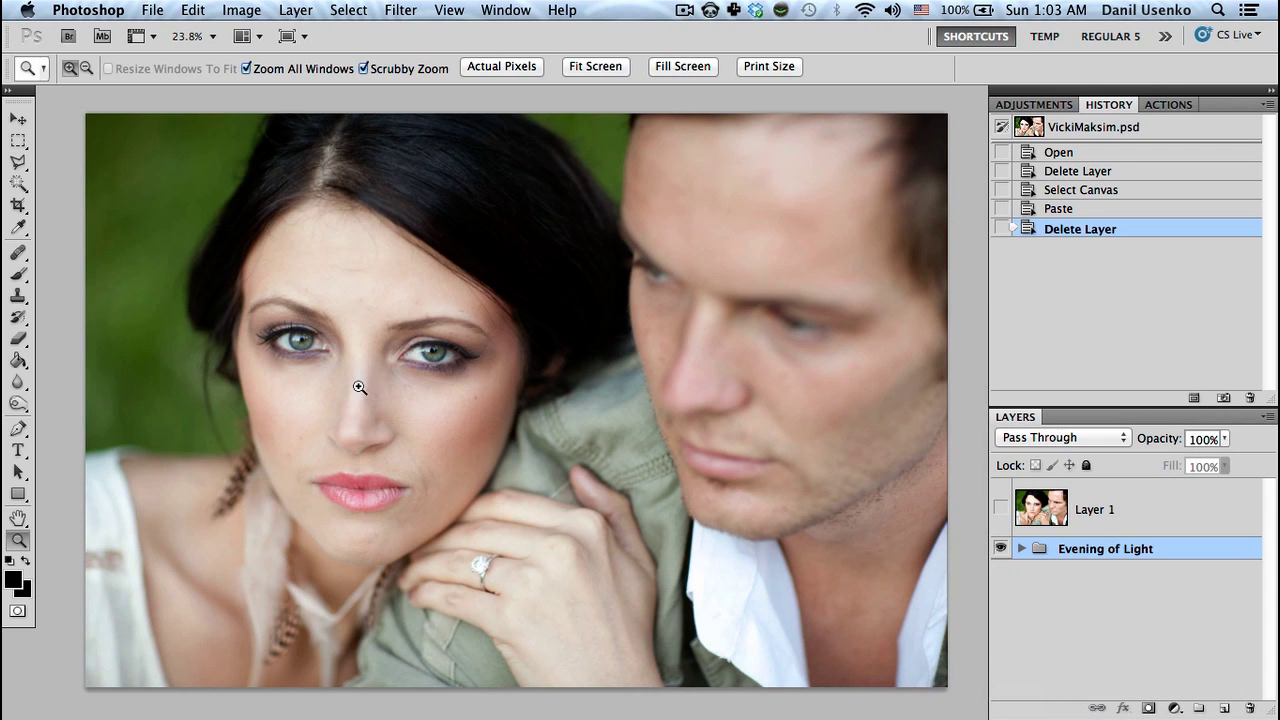
left_click_drag(358, 384, 394, 380)
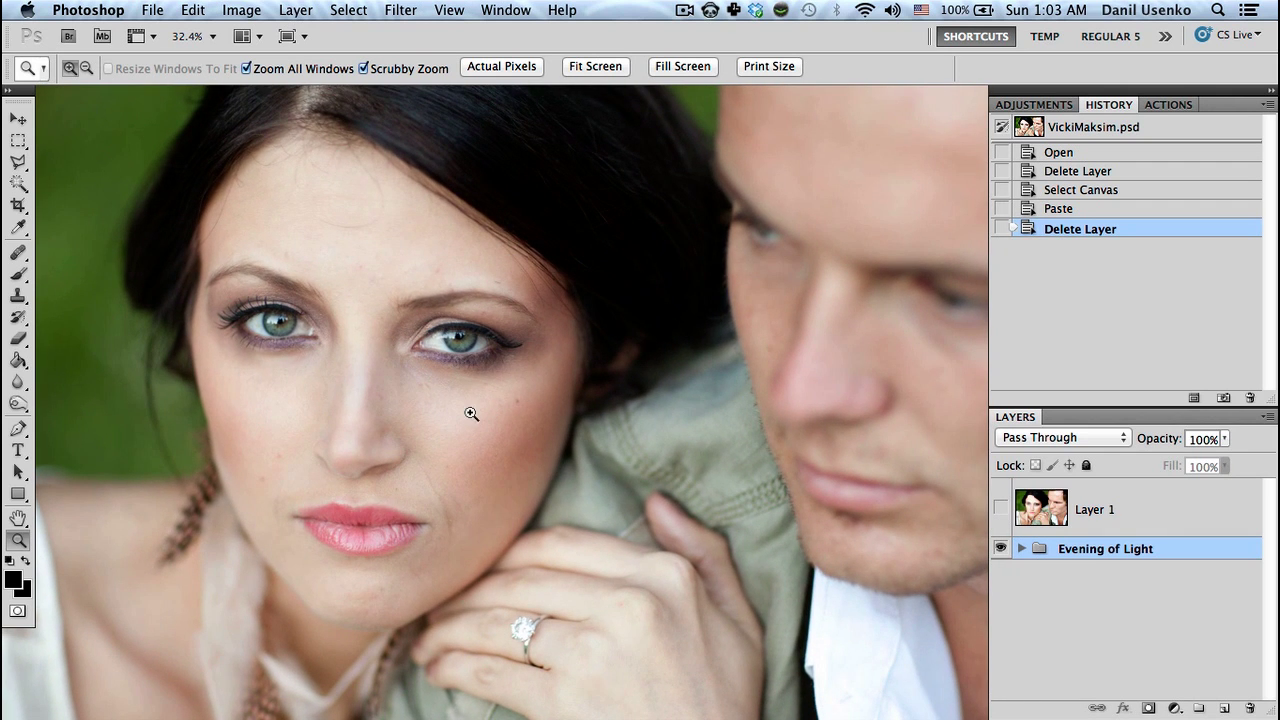
left_click_drag(443, 423, 468, 423)
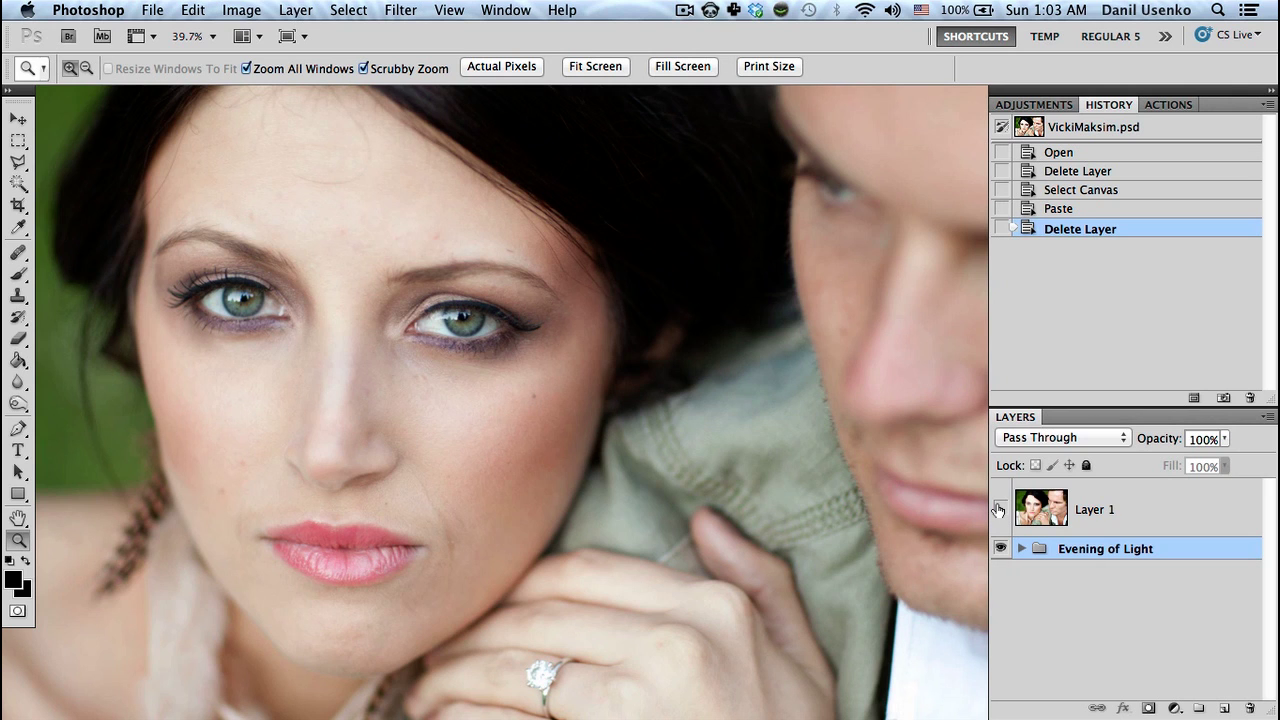
left_click(1000, 509)
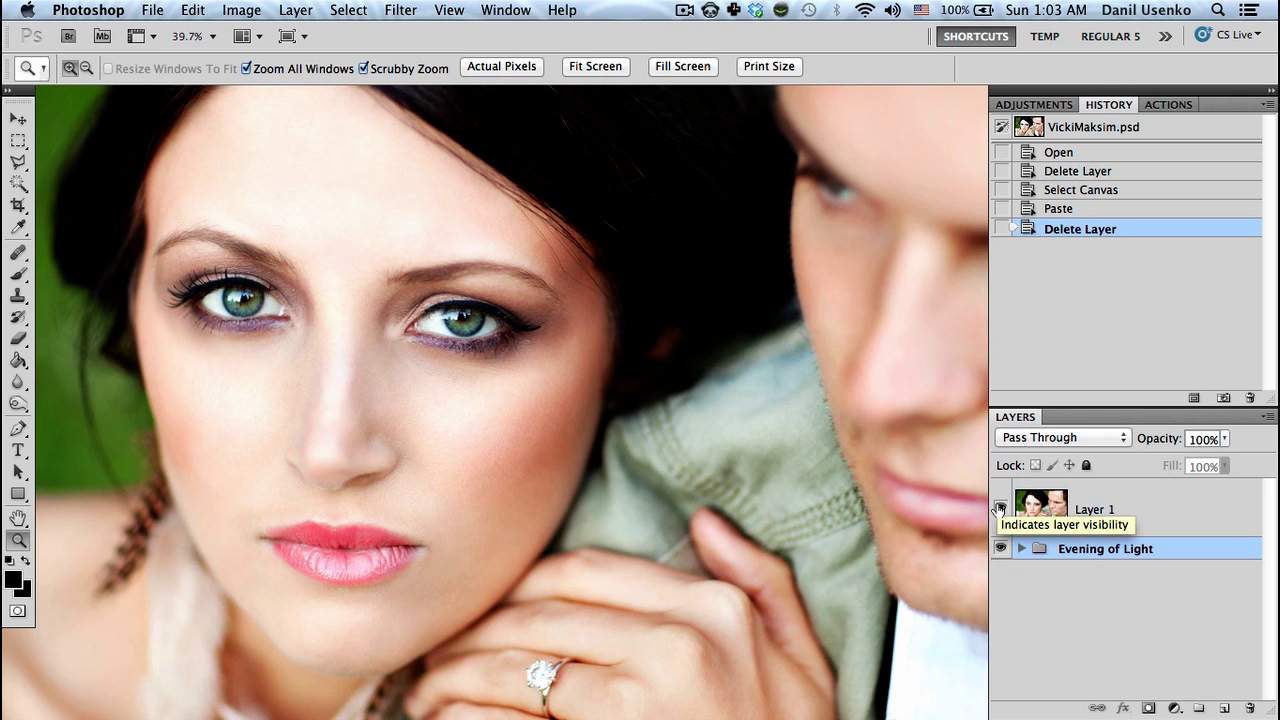
left_click(1000, 509)
left_click(1000, 509)
left_click(1000, 509)
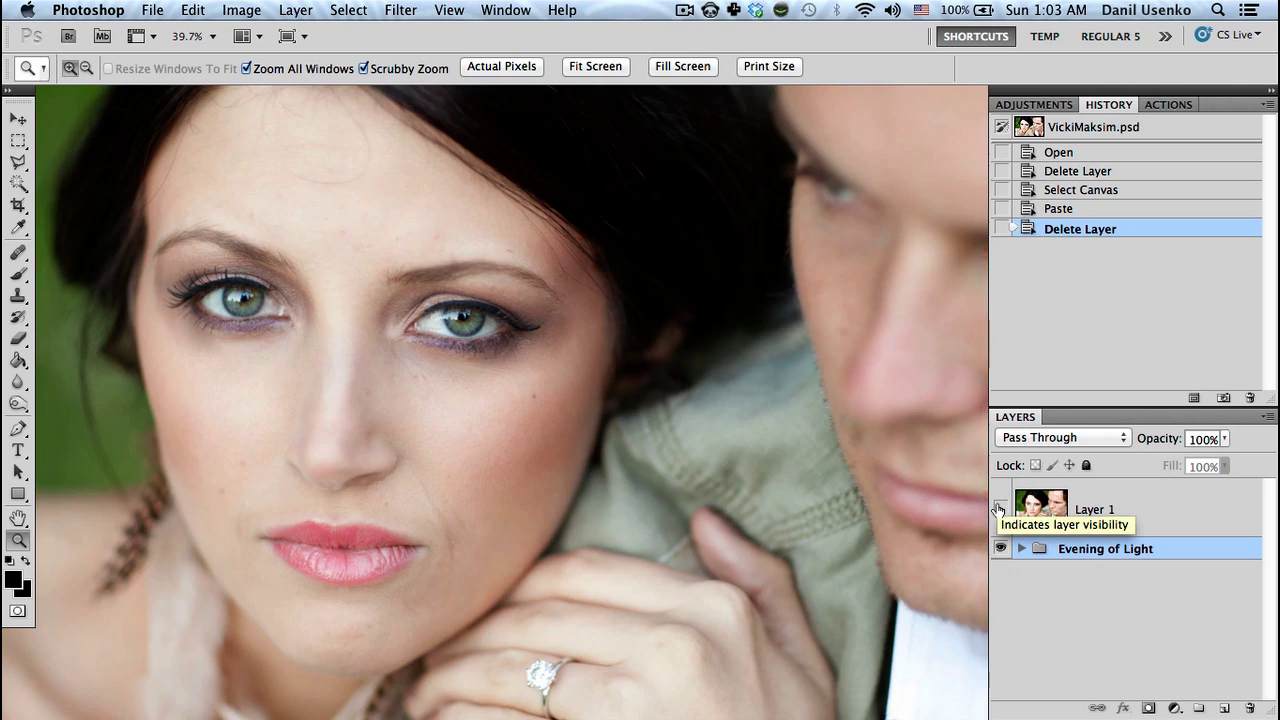
left_click(1000, 509)
Examine the retouched eyes, skin and overall colours against the original by hiding and showing Layer 1, leaving it visible.
left_click_drag(374, 364, 413, 363)
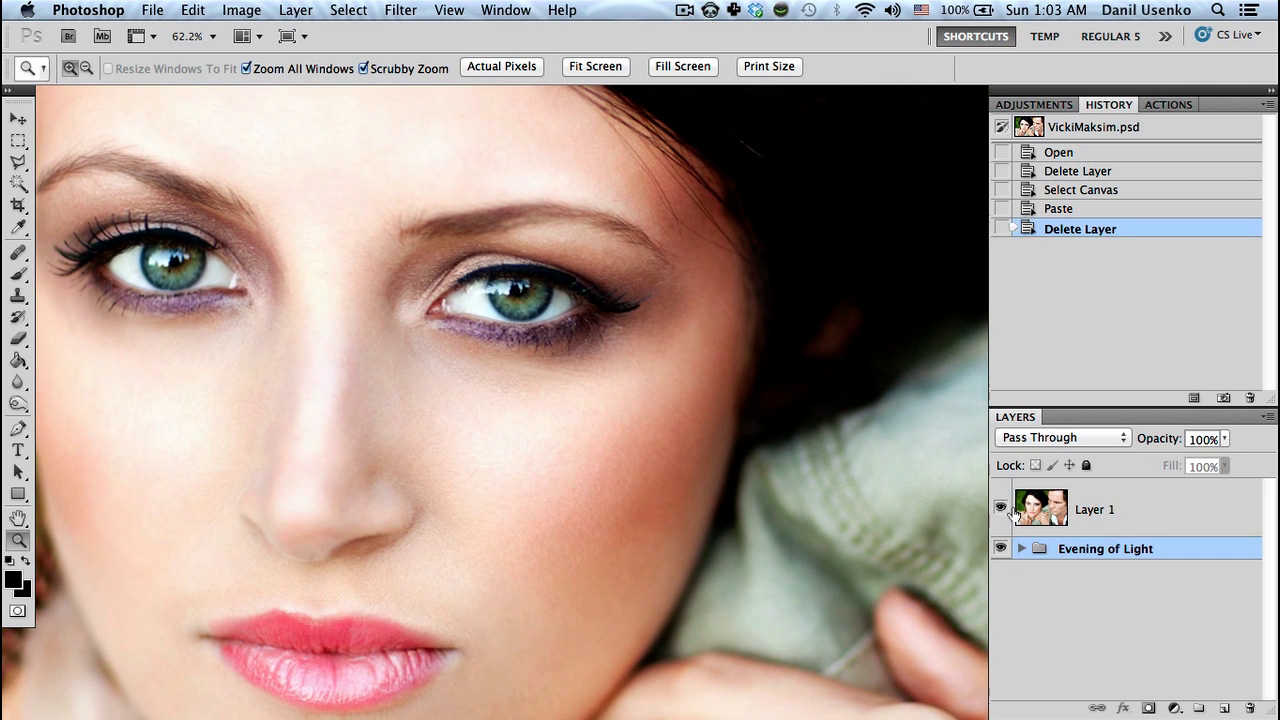
left_click(1000, 509)
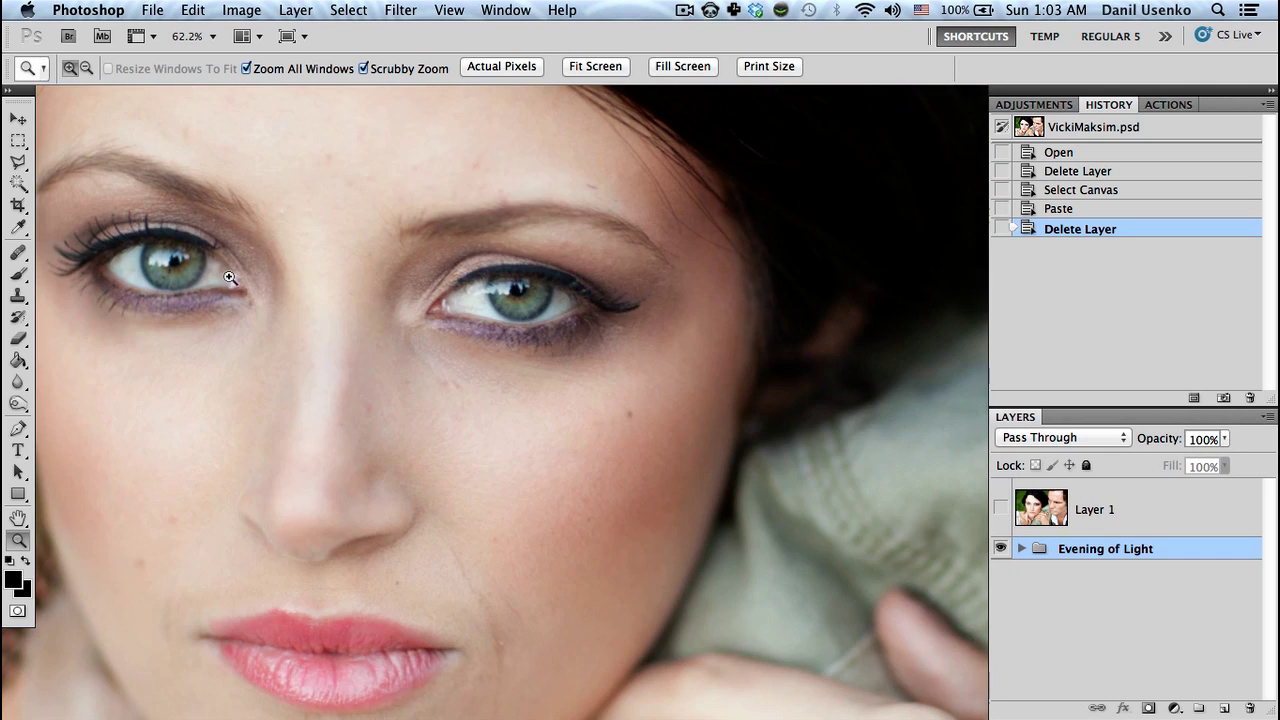
left_click(1001, 509)
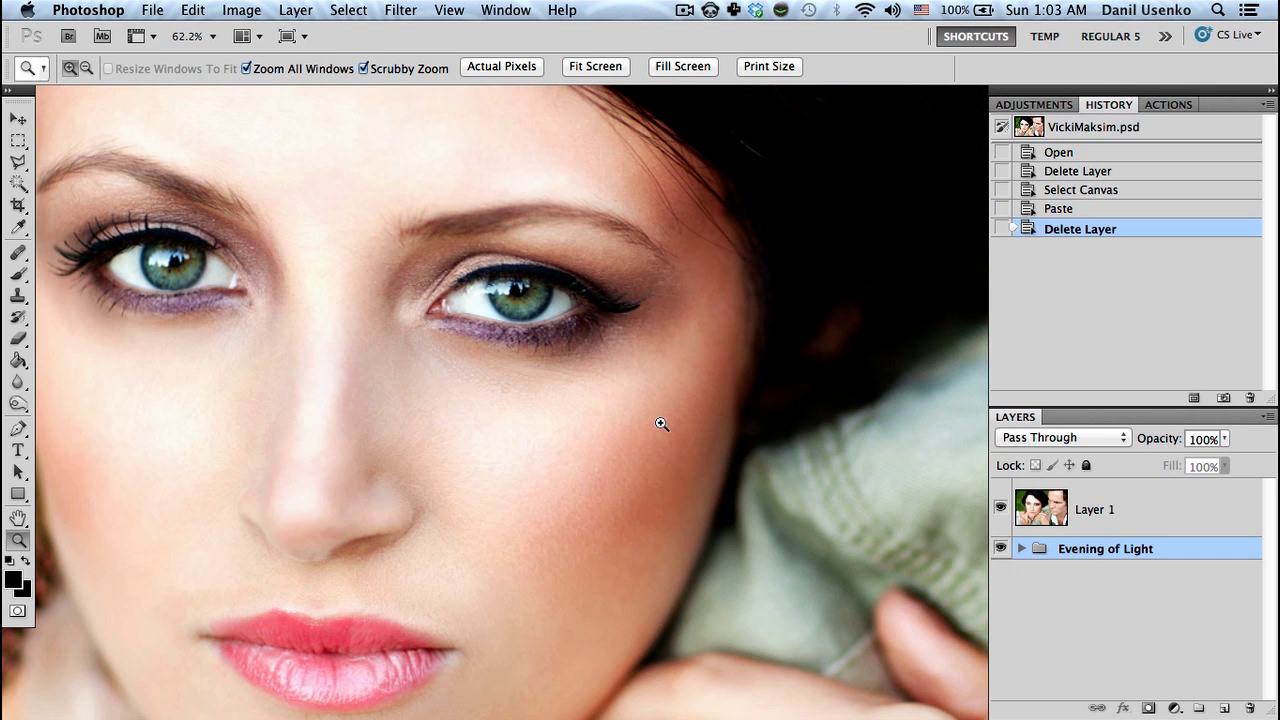
left_click_drag(500, 409, 414, 394)
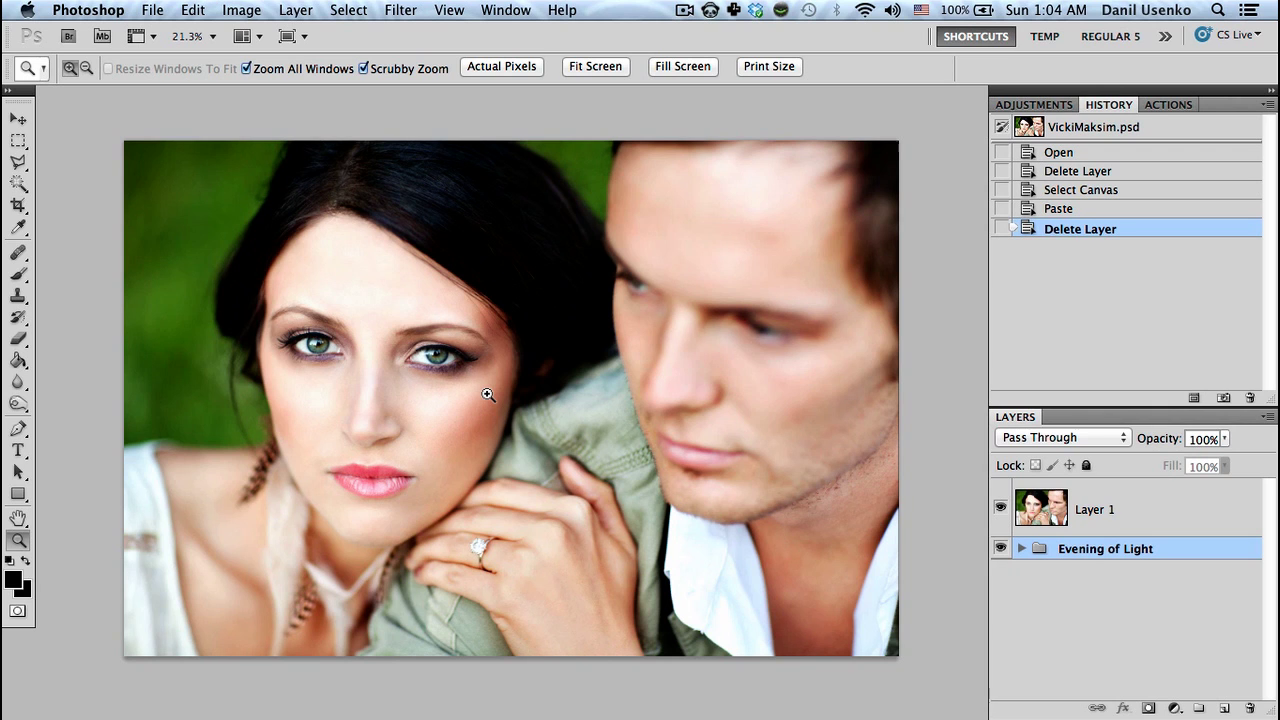
left_click_drag(463, 397, 499, 394)
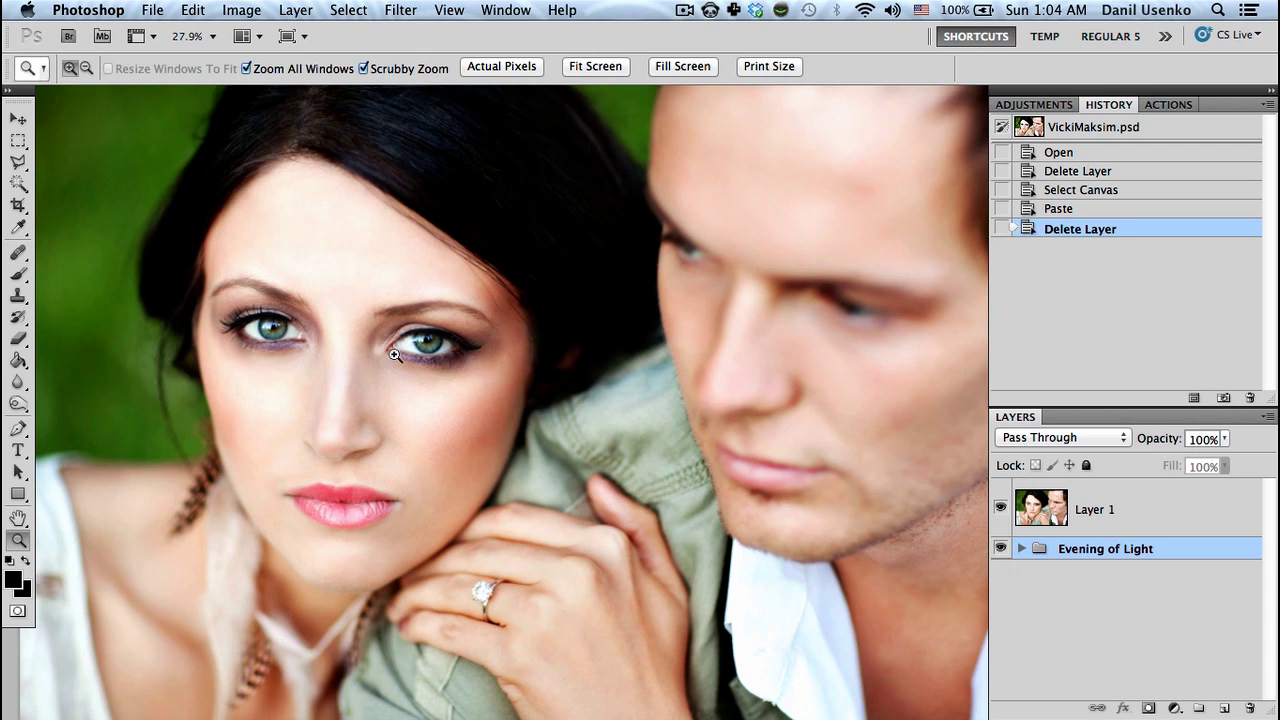
left_click_drag(385, 370, 902, 457)
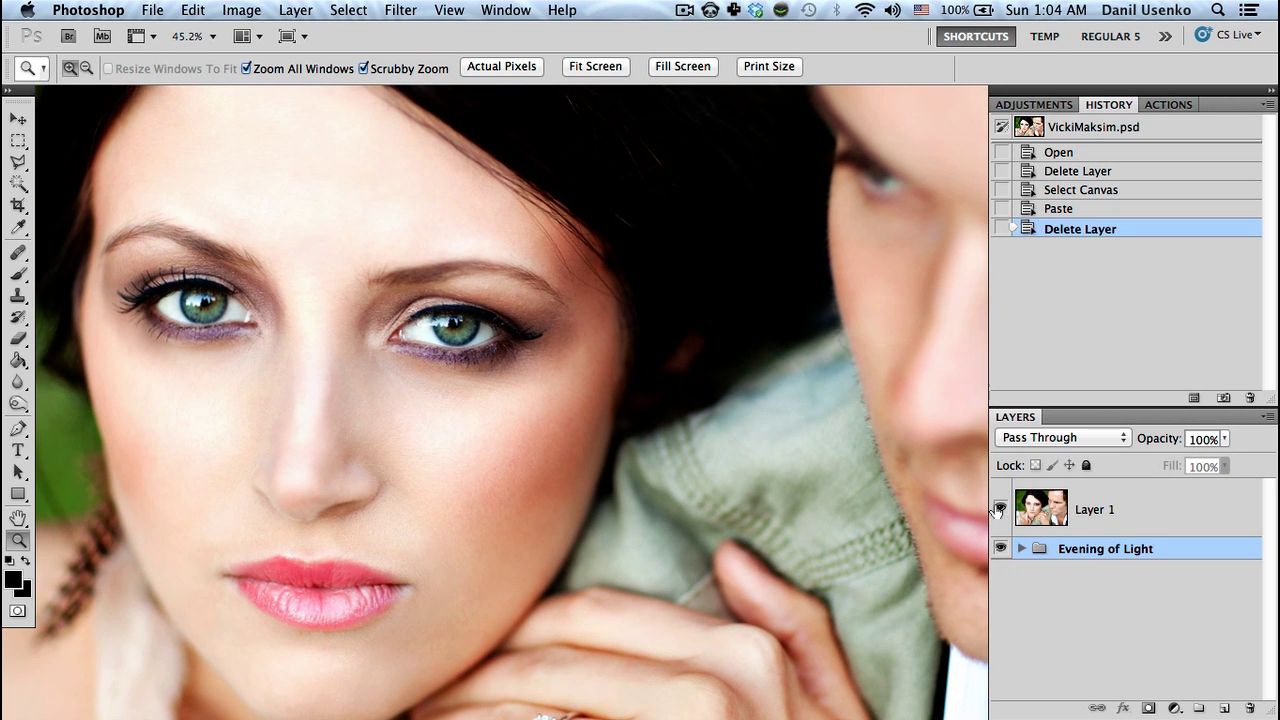
left_click(1000, 507)
left_click(1000, 507)
mouse_move(488, 418)
left_mouse_down()
mouse_move(471, 409)
mouse_move(482, 398)
left_mouse_up()
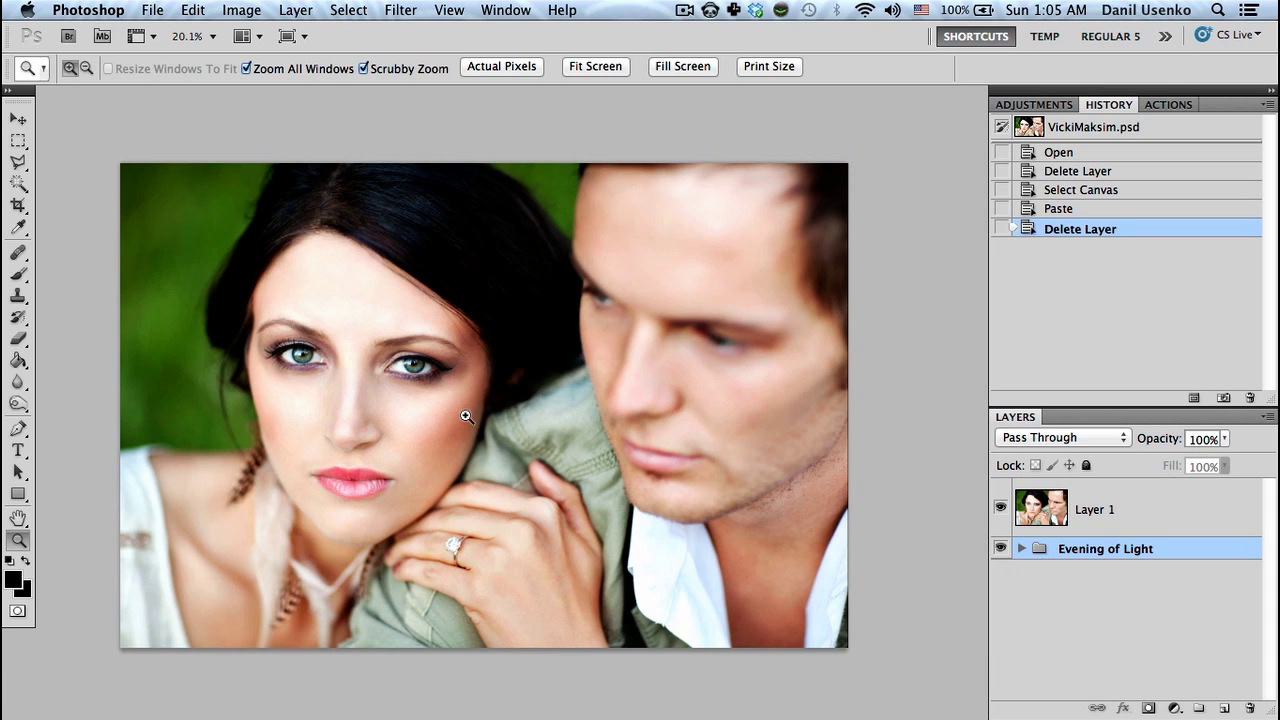
left_click_drag(423, 408, 449, 405)
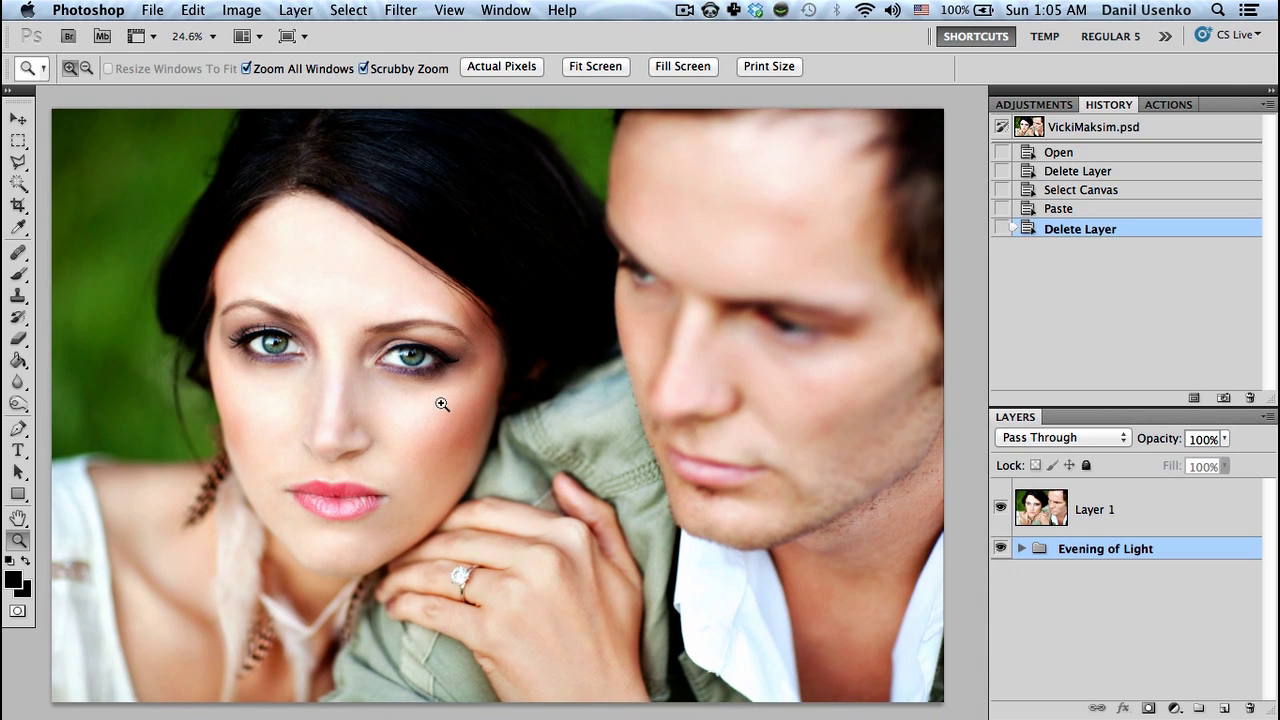
left_click_drag(441, 406, 434, 389)
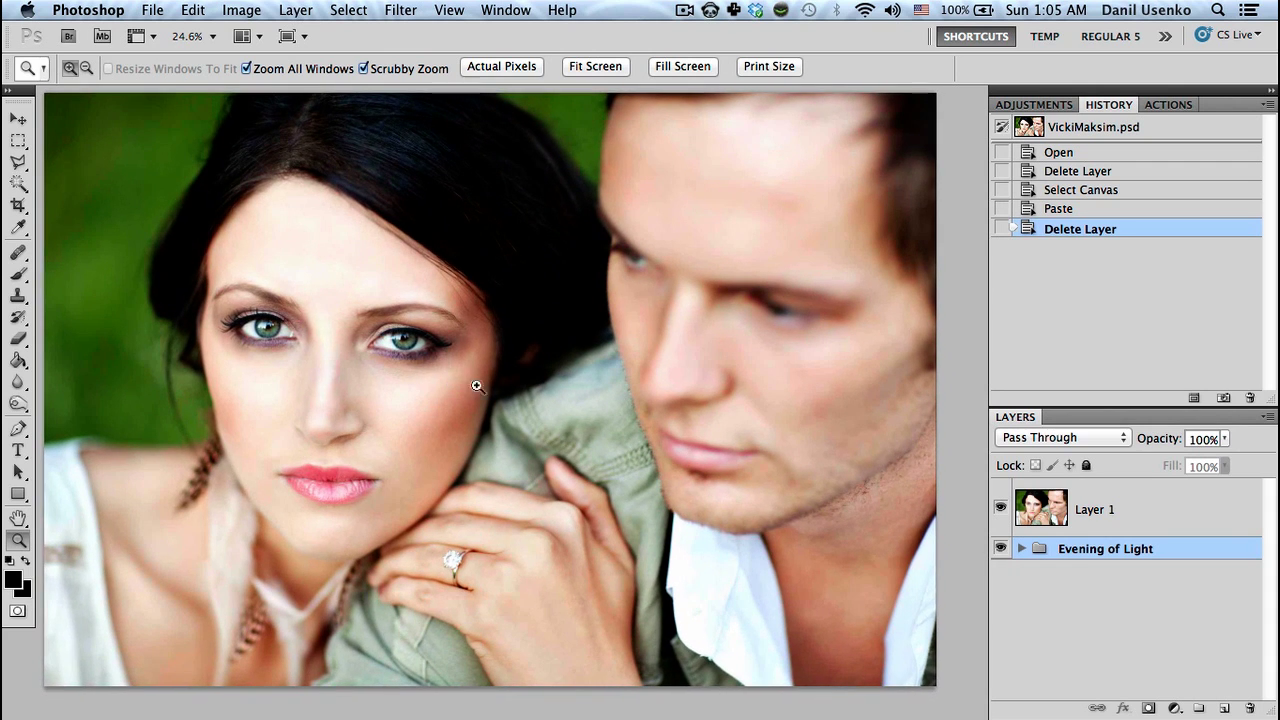
Switch to Lightroom 4, open the red-haired woman's photo JHA_e_085.CR2 in the Develop module and collapse the filmstrip.
mouse_move(672, 705)
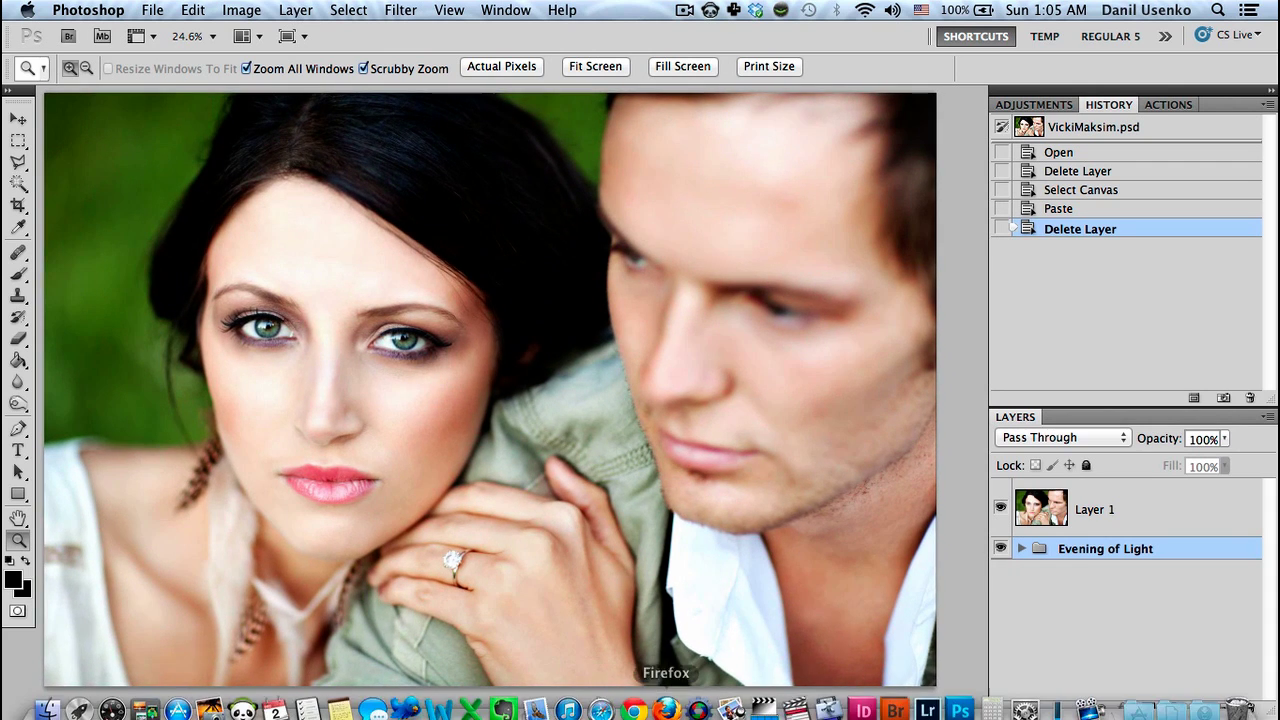
left_click(928, 698)
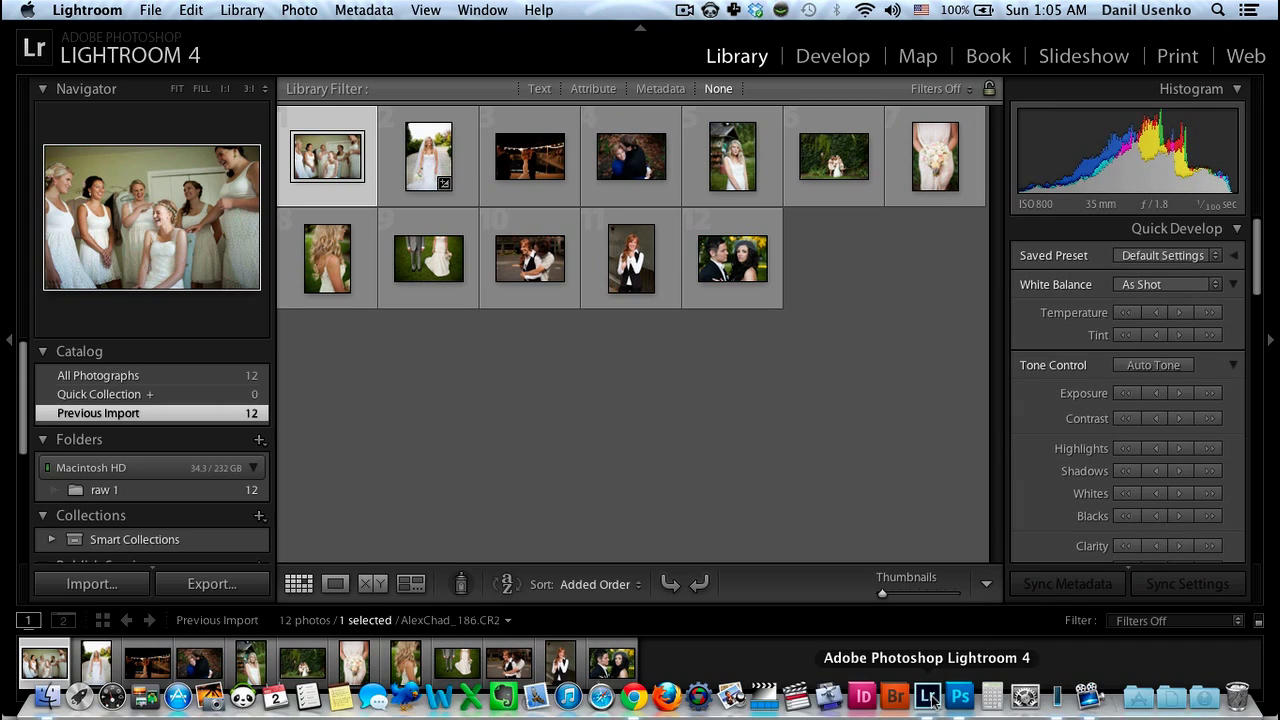
left_click(626, 245)
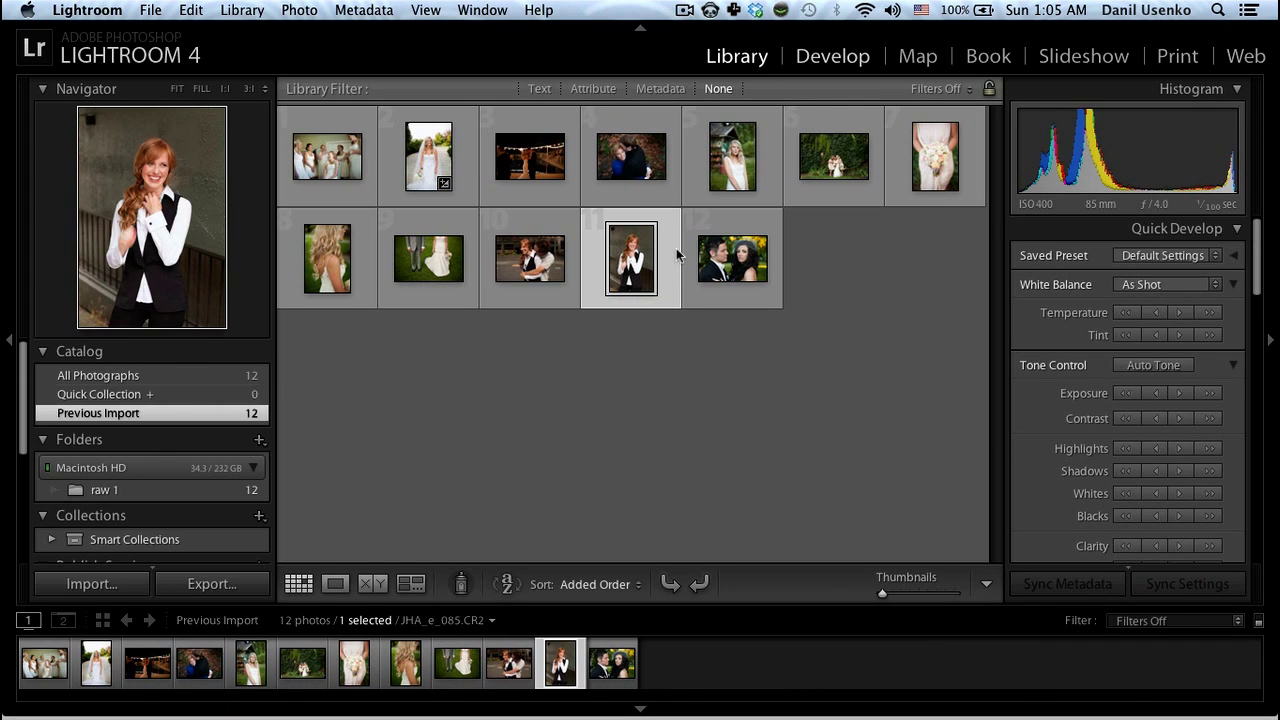
left_click(833, 56)
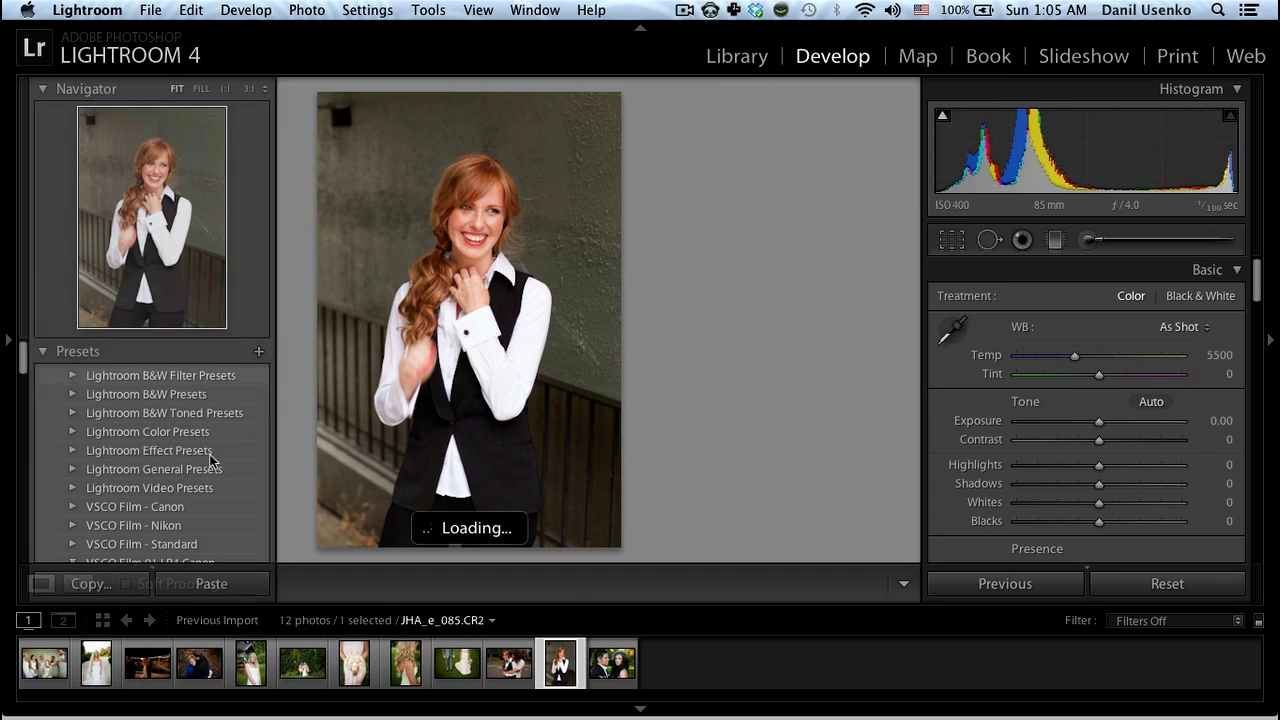
left_click(667, 706)
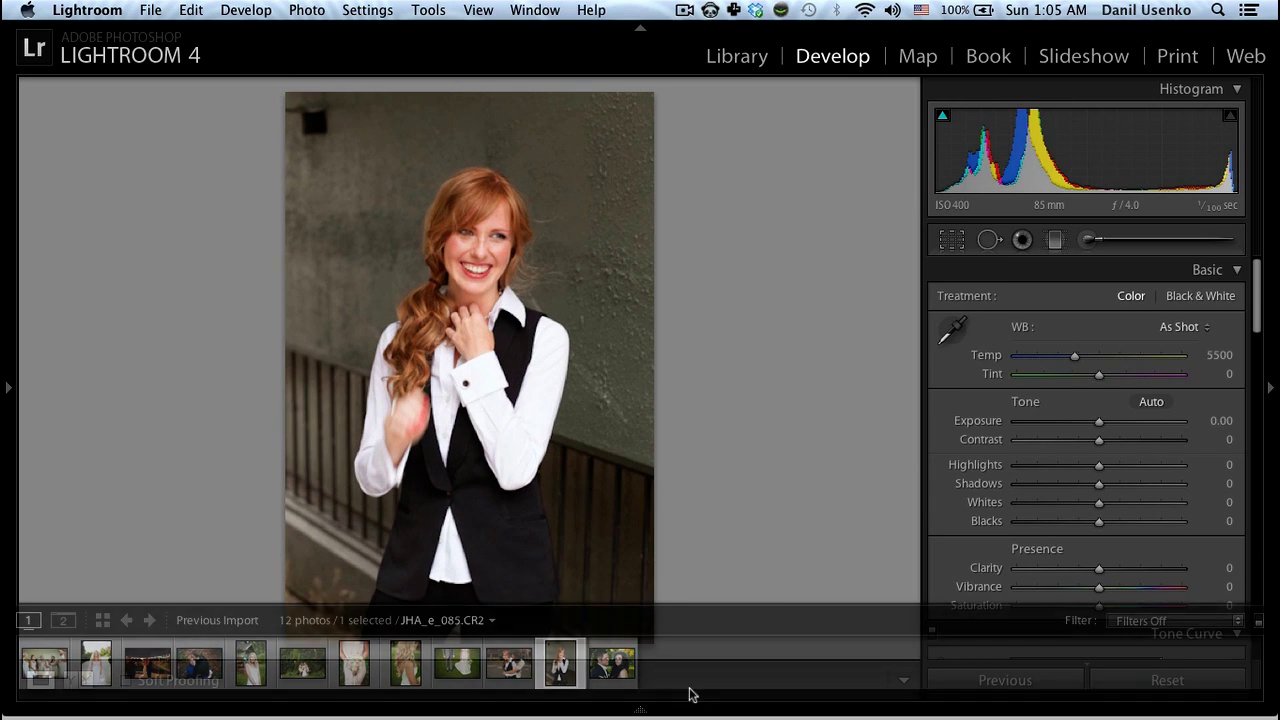
Set the photo's exposure to -0.20 and cool its white balance temperature to 5401.
left_click_drag(1100, 421, 1095, 421)
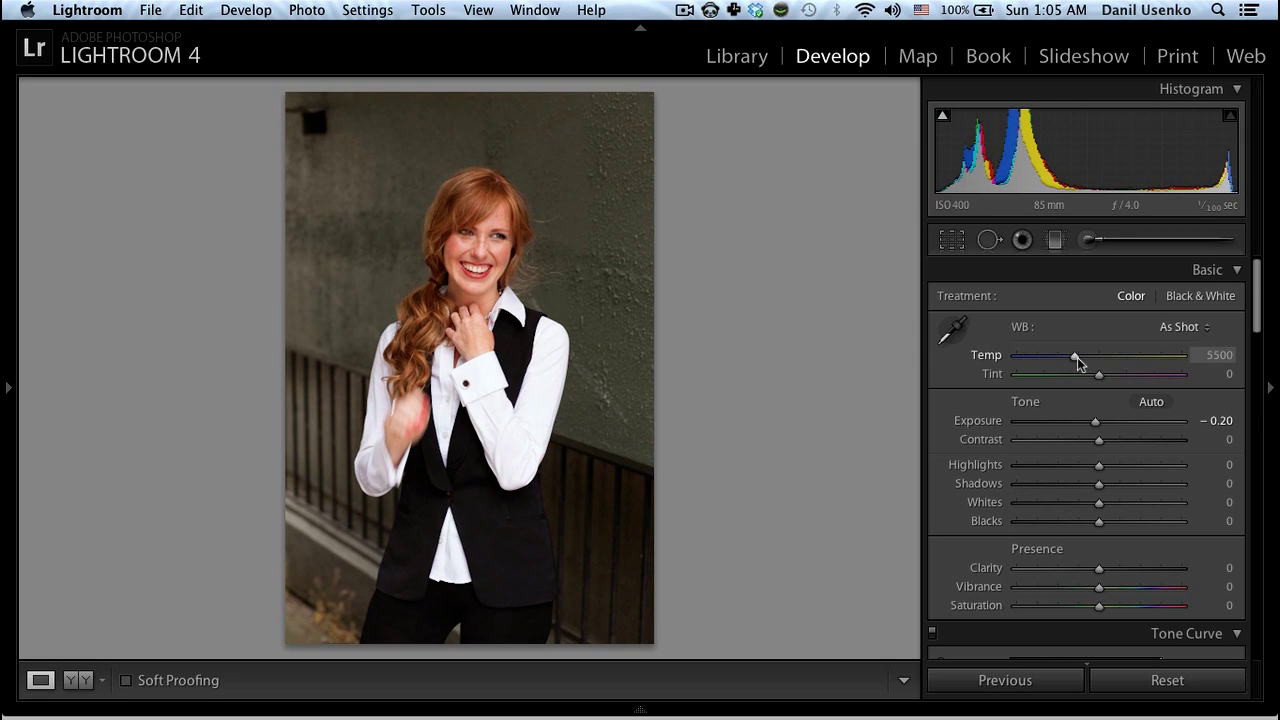
left_click_drag(1077, 360, 1073, 360)
Set the tone curve's point curve to Medium Contrast.
scroll(1096, 530, "down", 4)
scroll(1096, 547, "down", 5)
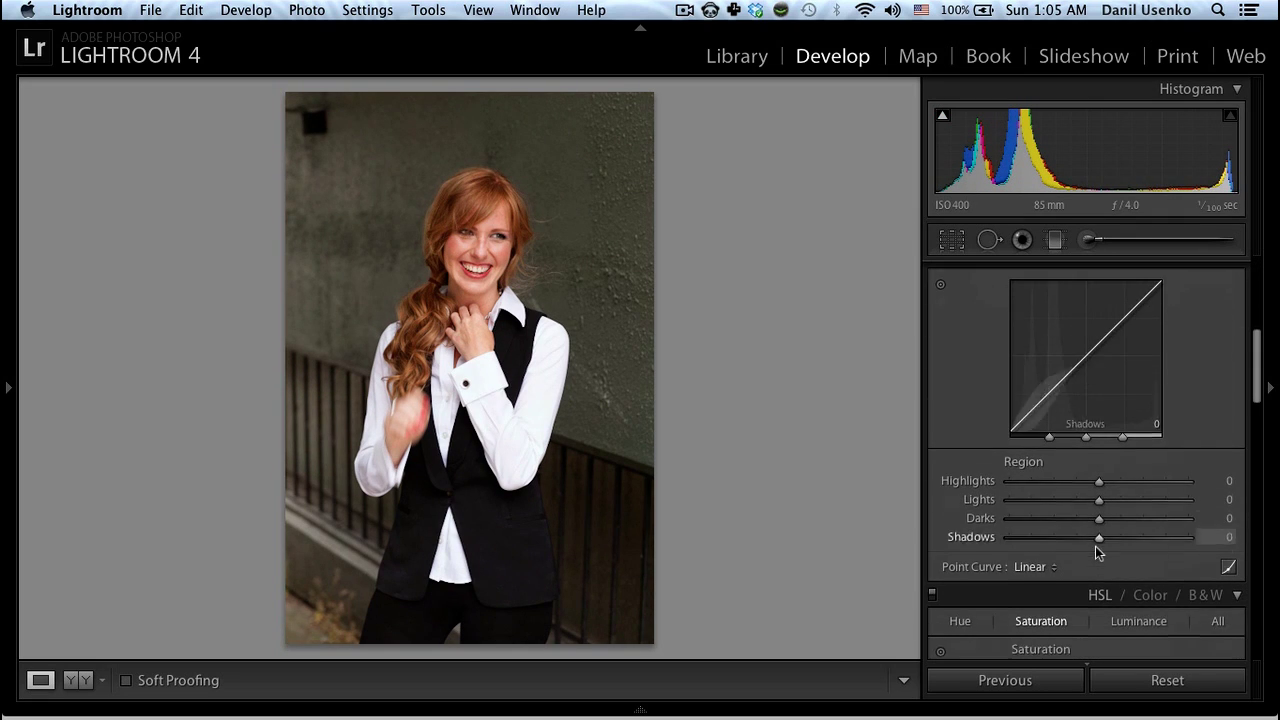
left_click(1024, 562)
left_click(1047, 579)
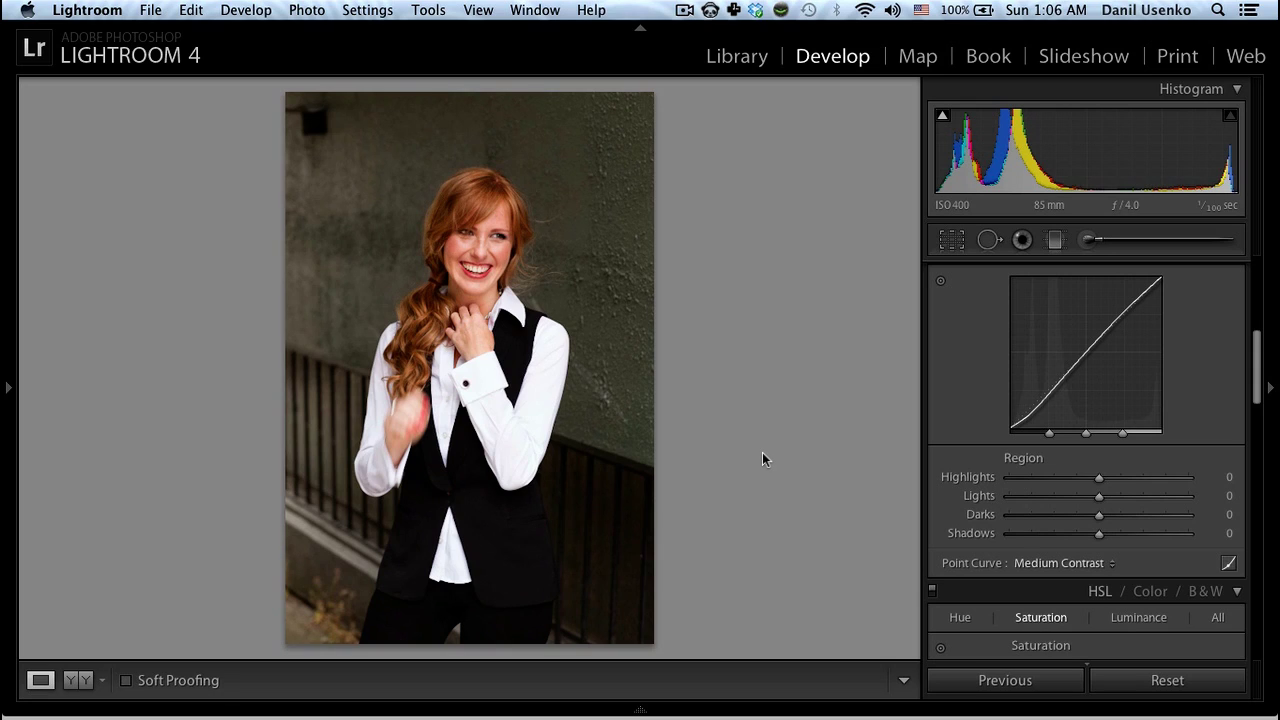
Switch to Chrome, load visualsupply.co in a new tab and open the site's Film page.
mouse_move(632, 712)
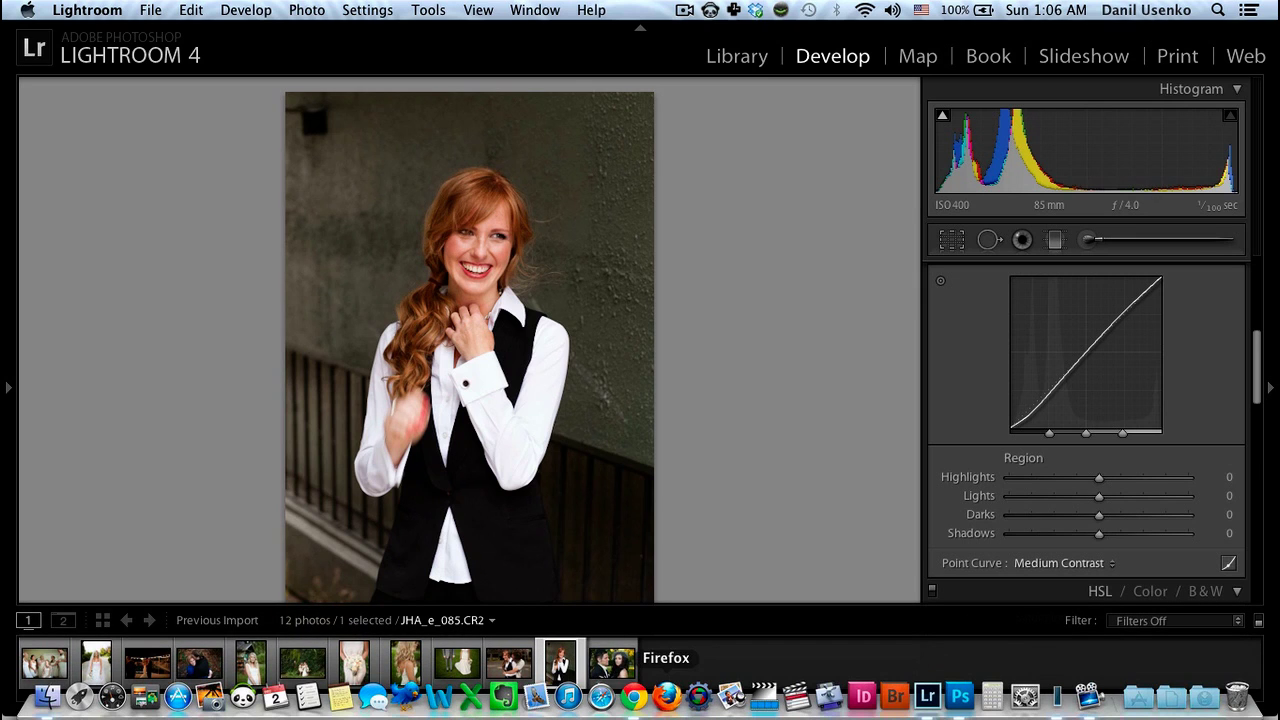
left_click(632, 710)
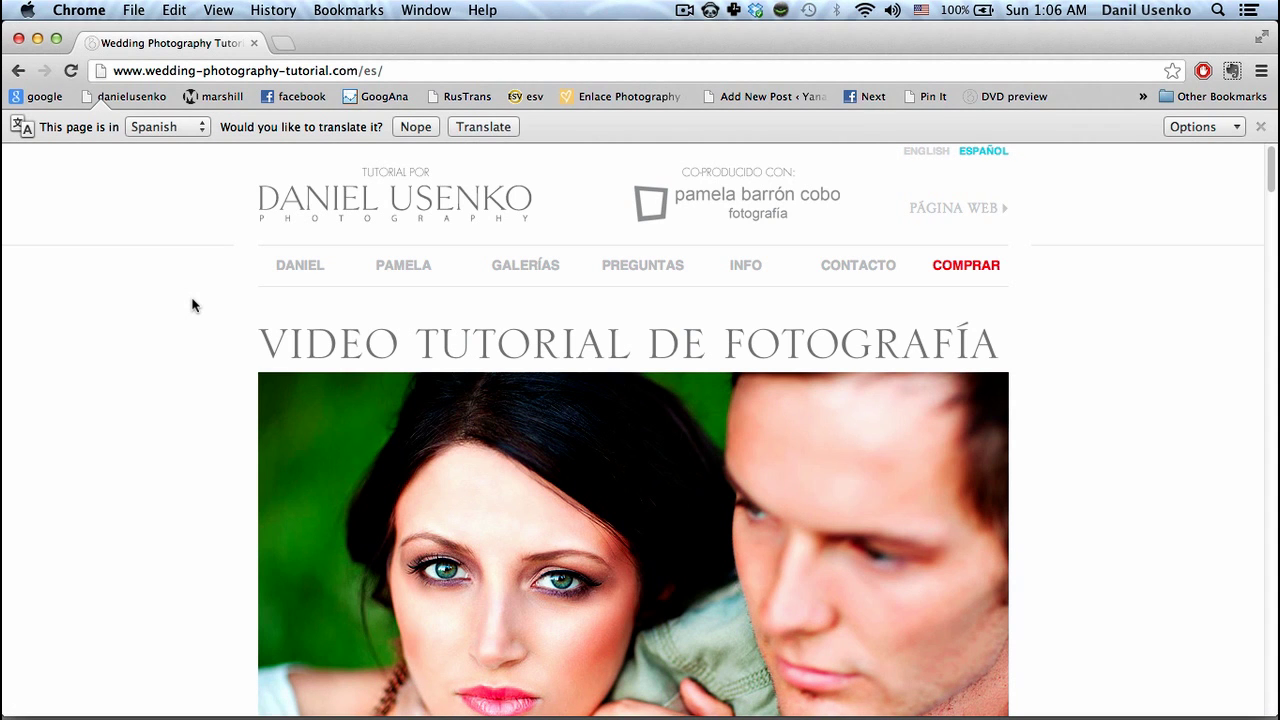
key("super+t")
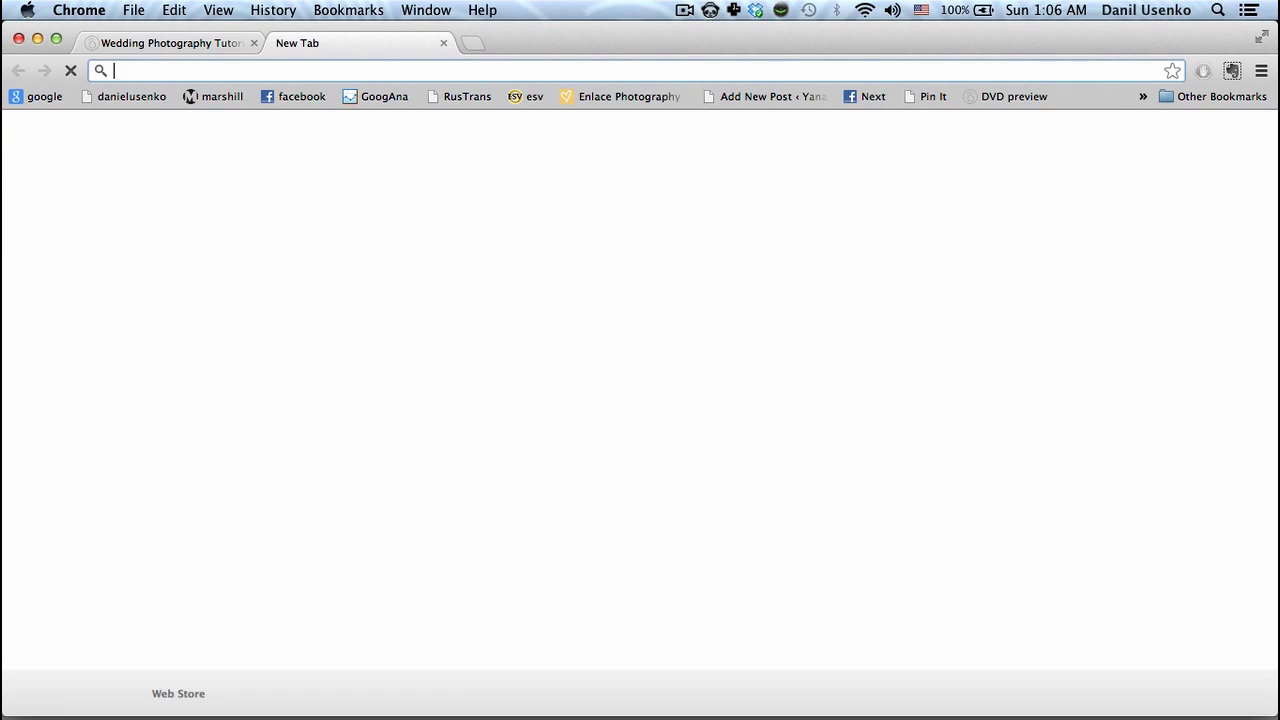
type("visualsupply.co")
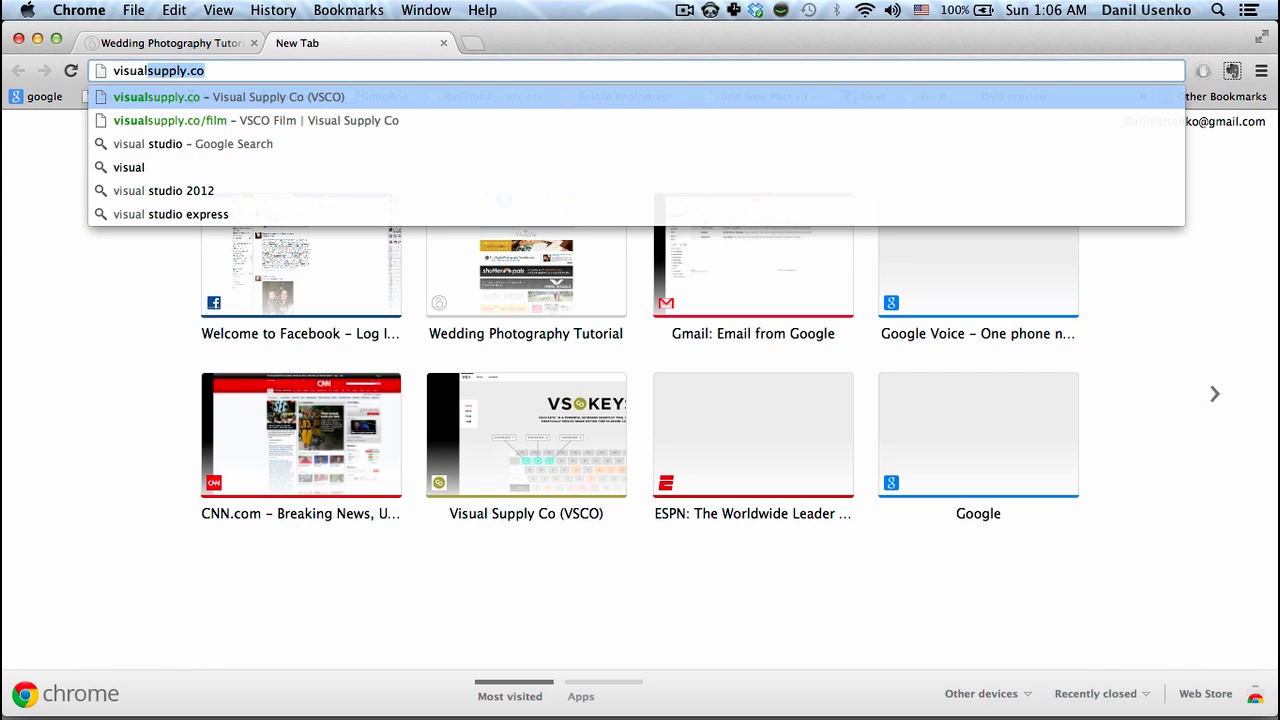
key("Return")
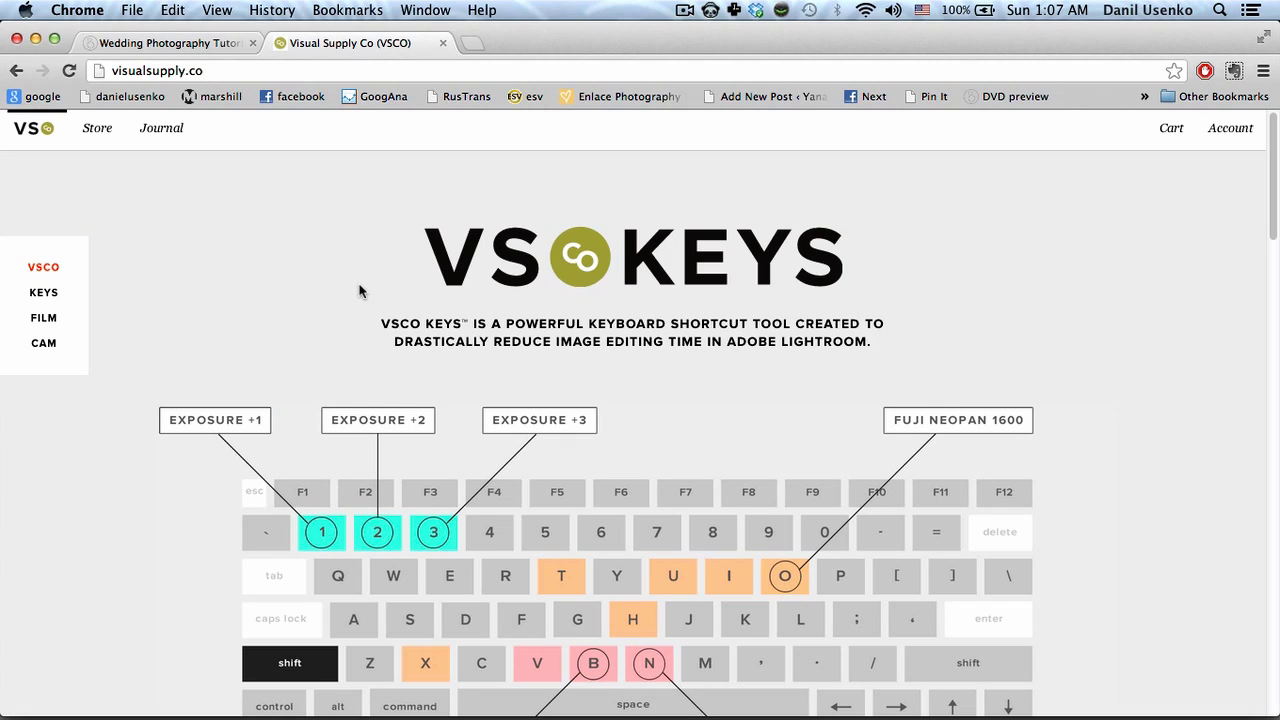
left_click(46, 320)
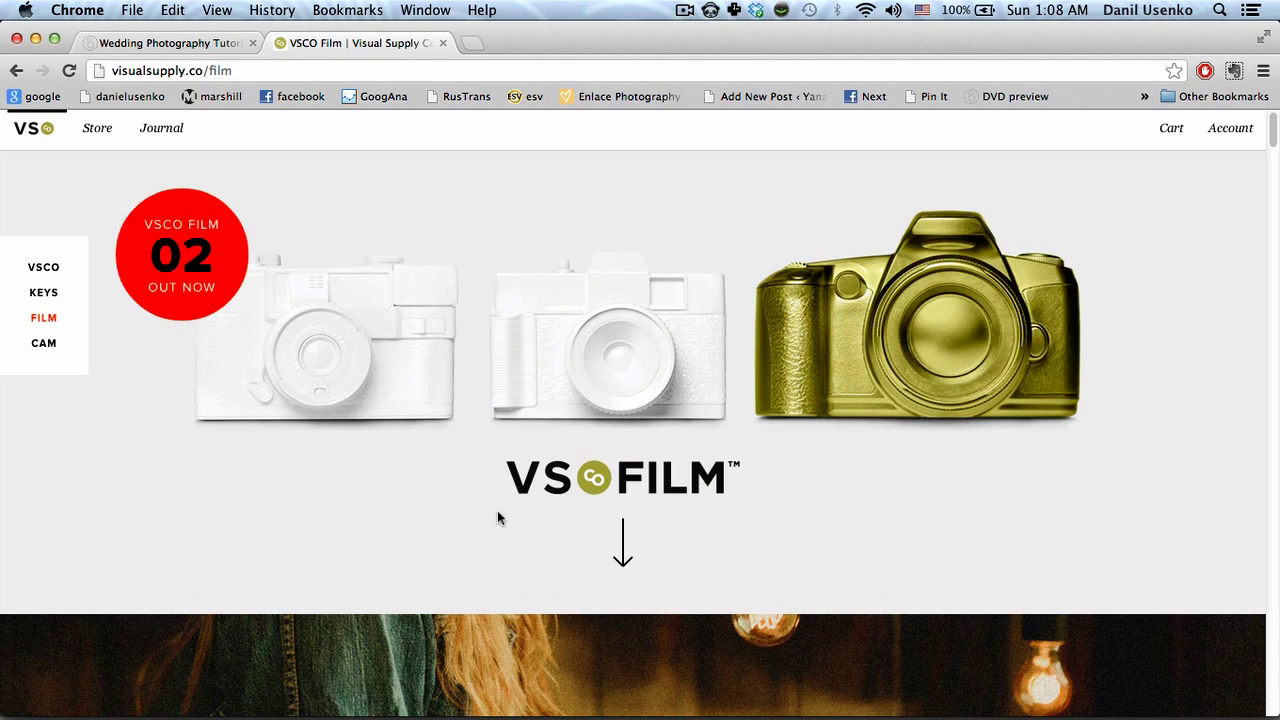
Examine the included films of VSCO Film Packs 02 and 01 and the sample photos made with them.
scroll(497, 517, "down", 10)
scroll(497, 517, "down", 3)
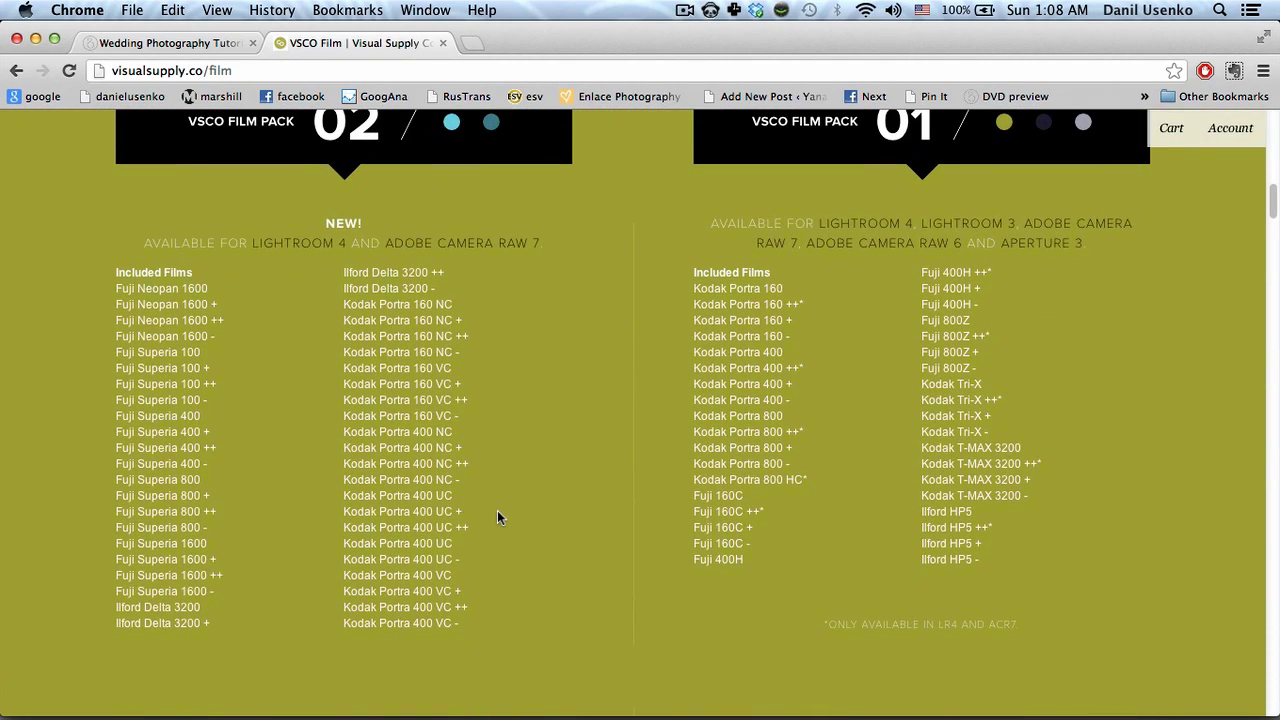
scroll(497, 517, "up", 1)
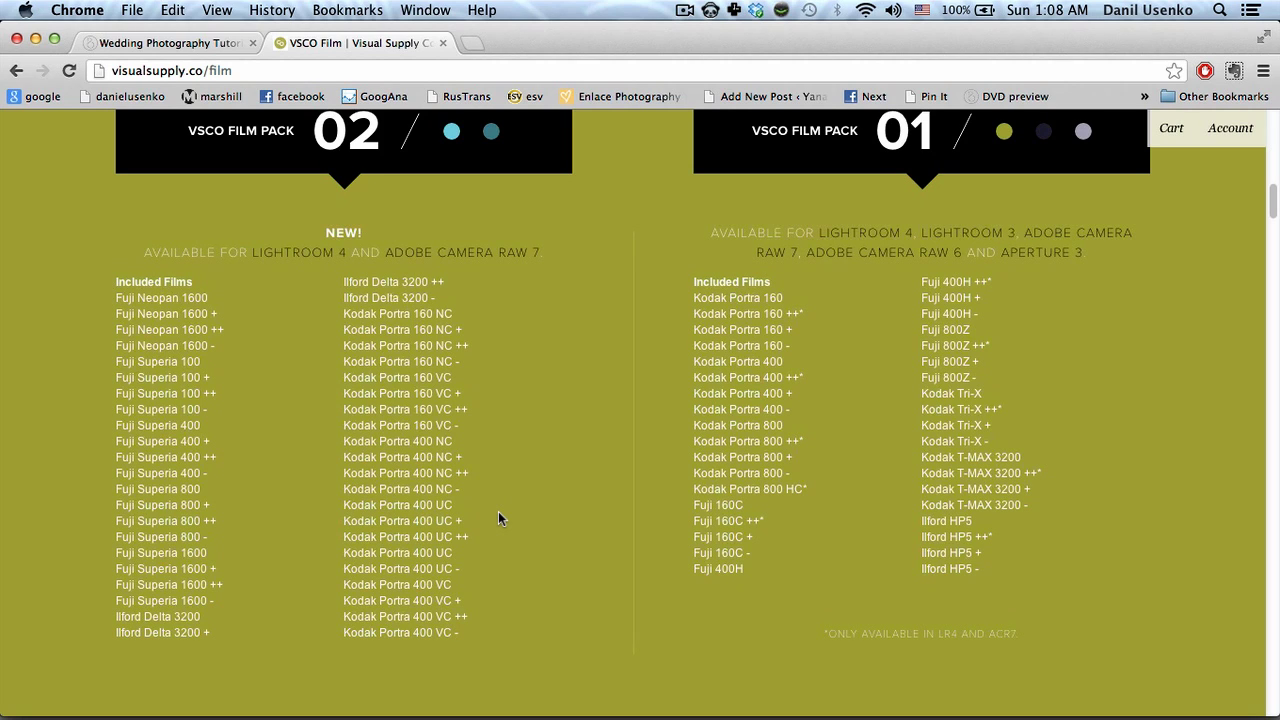
scroll(498, 517, "down", 10)
scroll(500, 520, "down", 15)
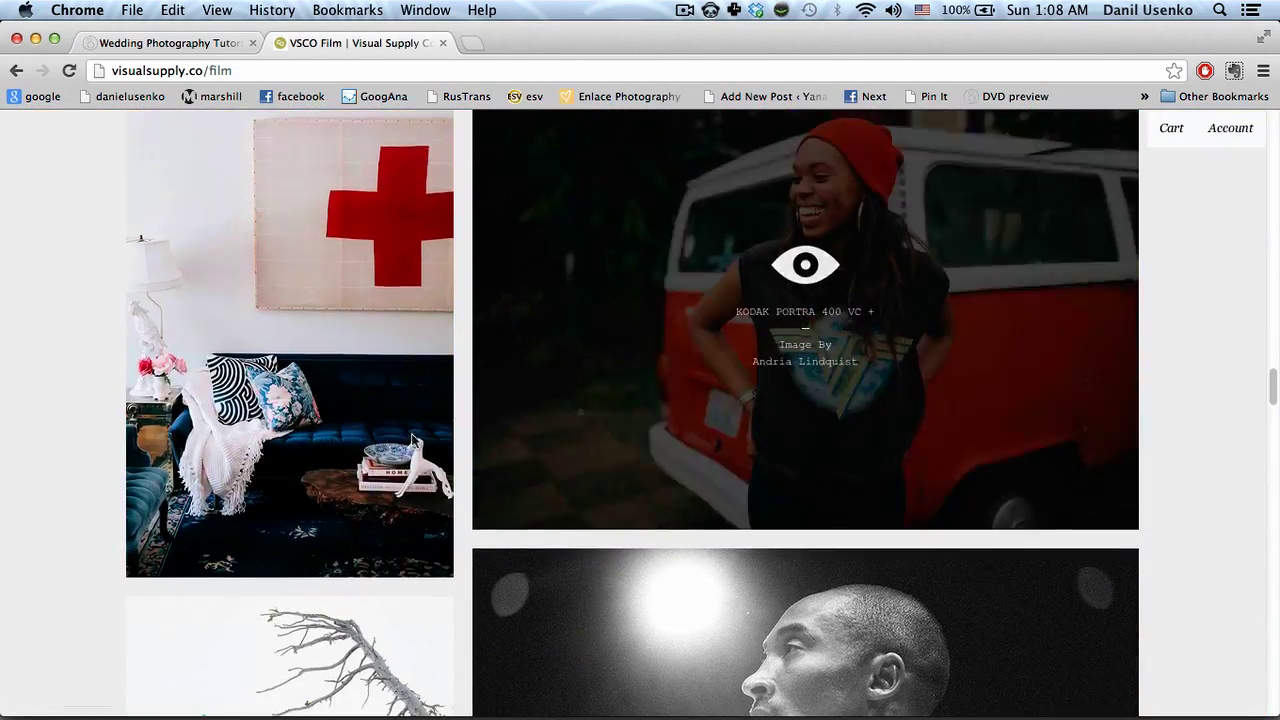
scroll(394, 448, "down", 4)
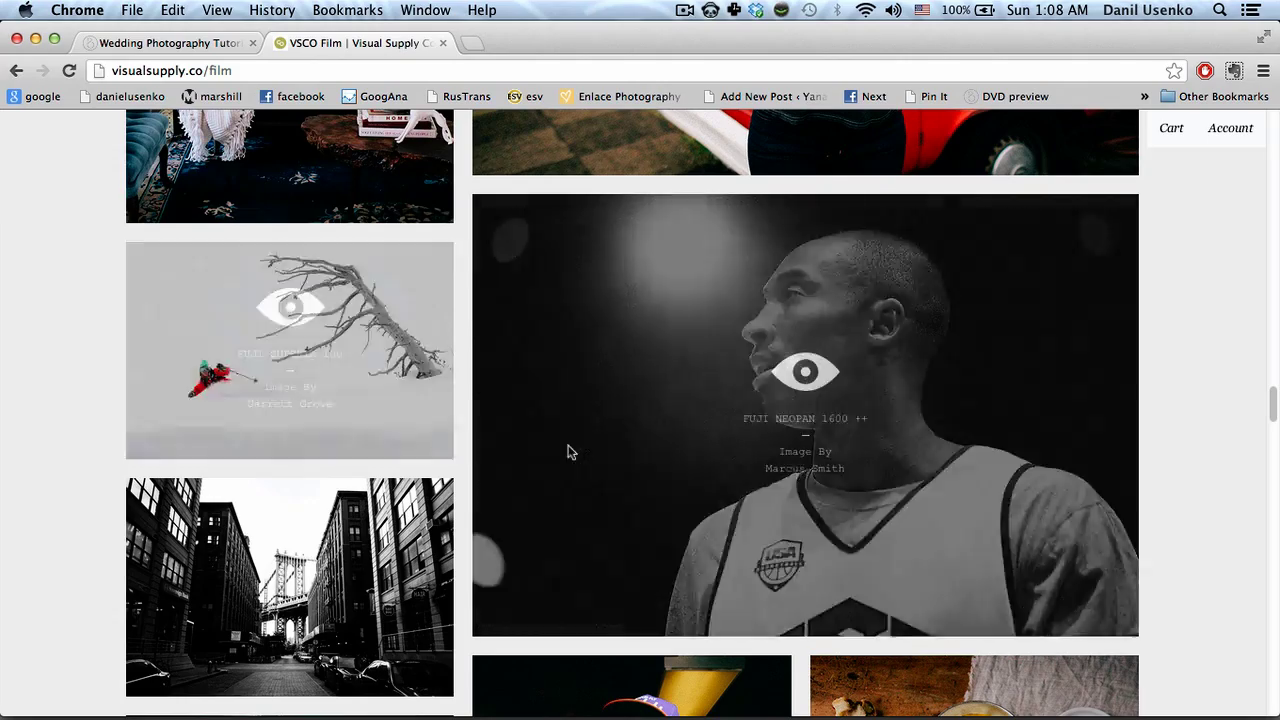
scroll(459, 326, "up", 15)
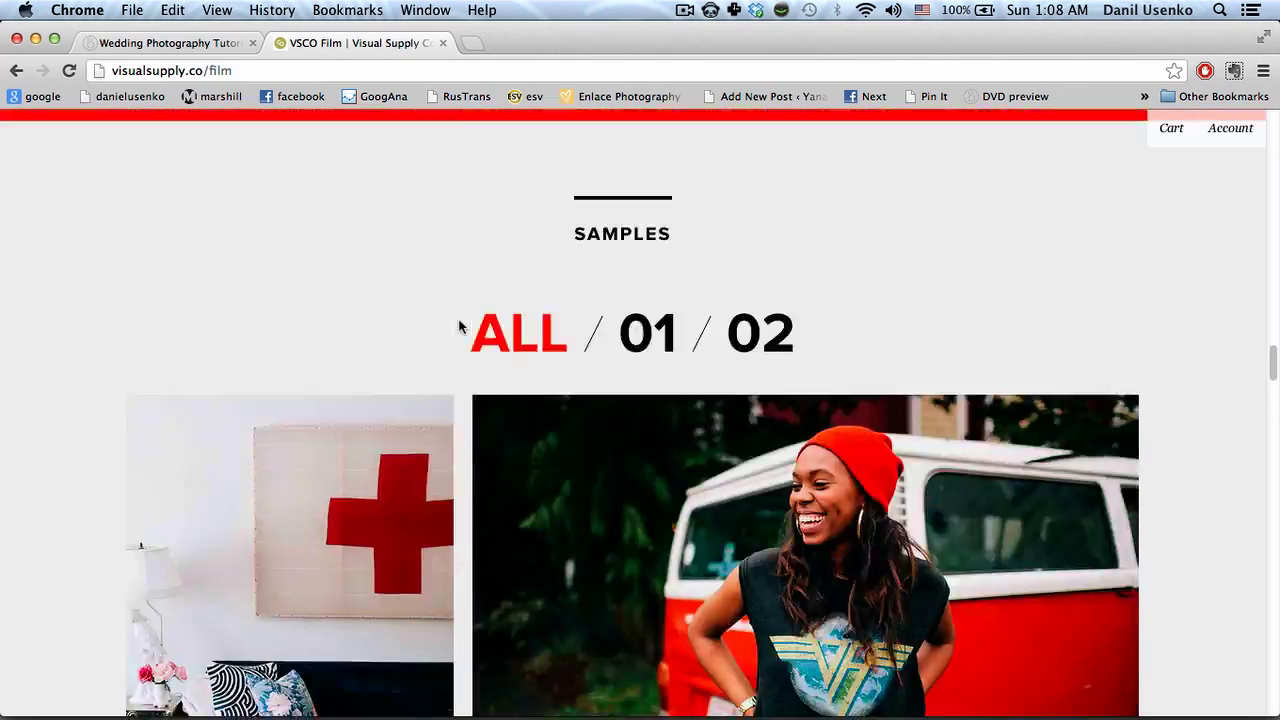
scroll(591, 249, "up", 15)
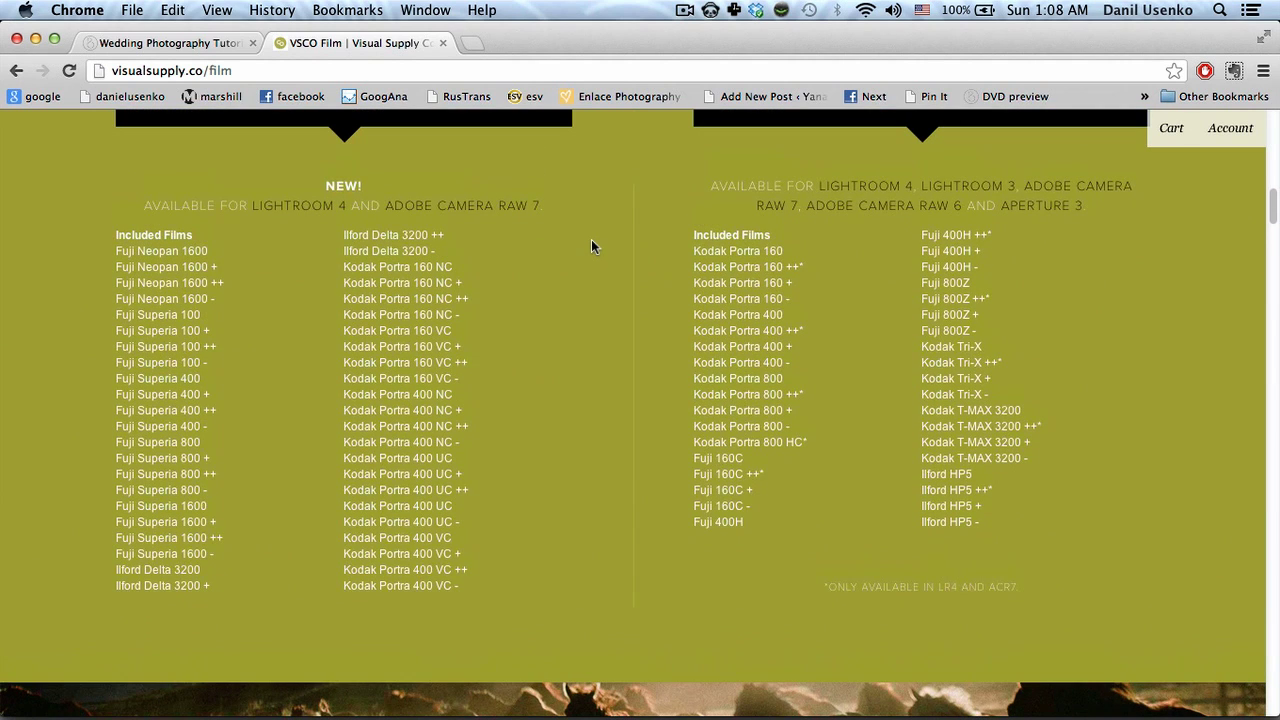
scroll(591, 248, "up", 3)
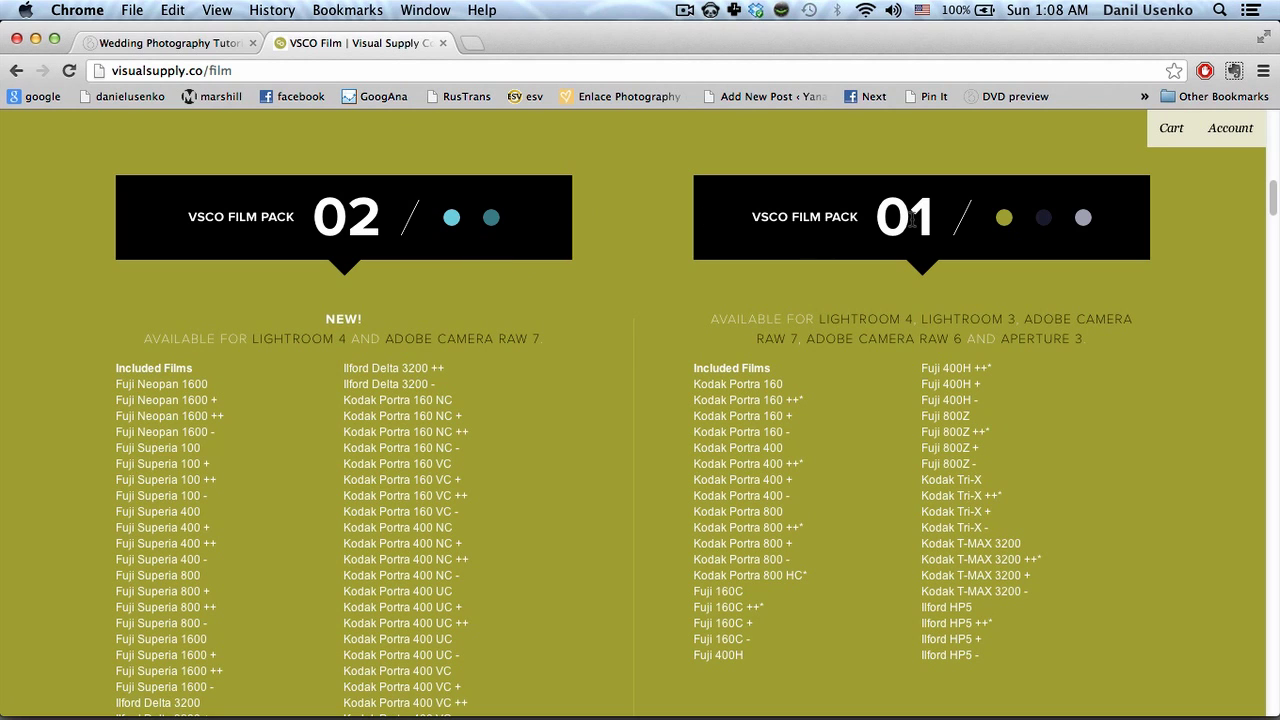
Review the VSCO Film packs for sale and their prices for Lightroom, Camera Raw and Aperture.
scroll(624, 358, "down", 15)
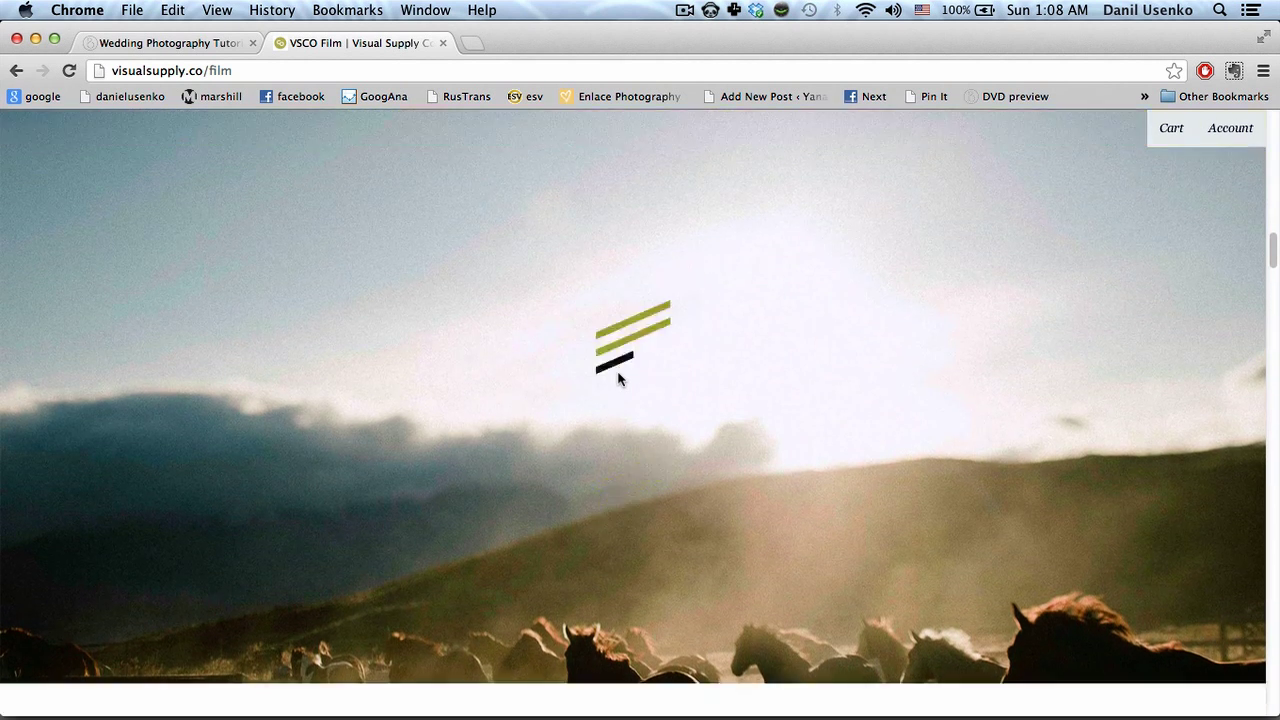
scroll(620, 380, "down", 5)
scroll(651, 511, "up", 1)
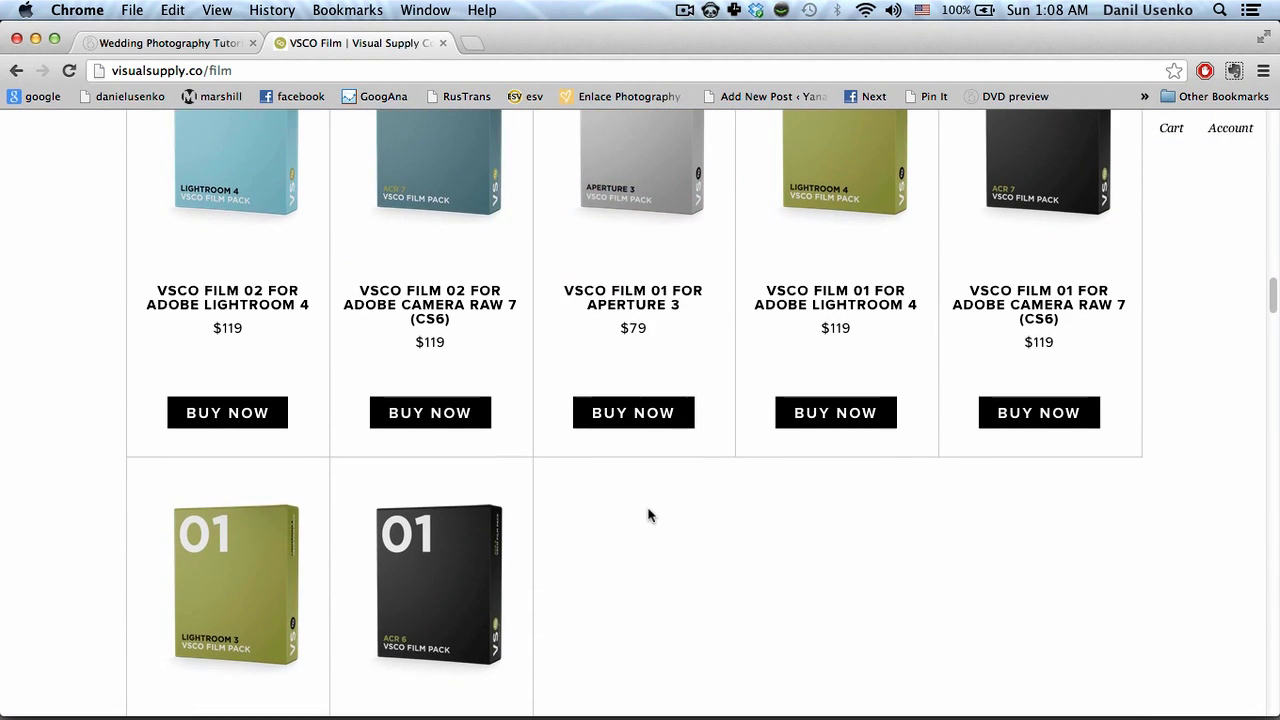
scroll(648, 515, "up", 2)
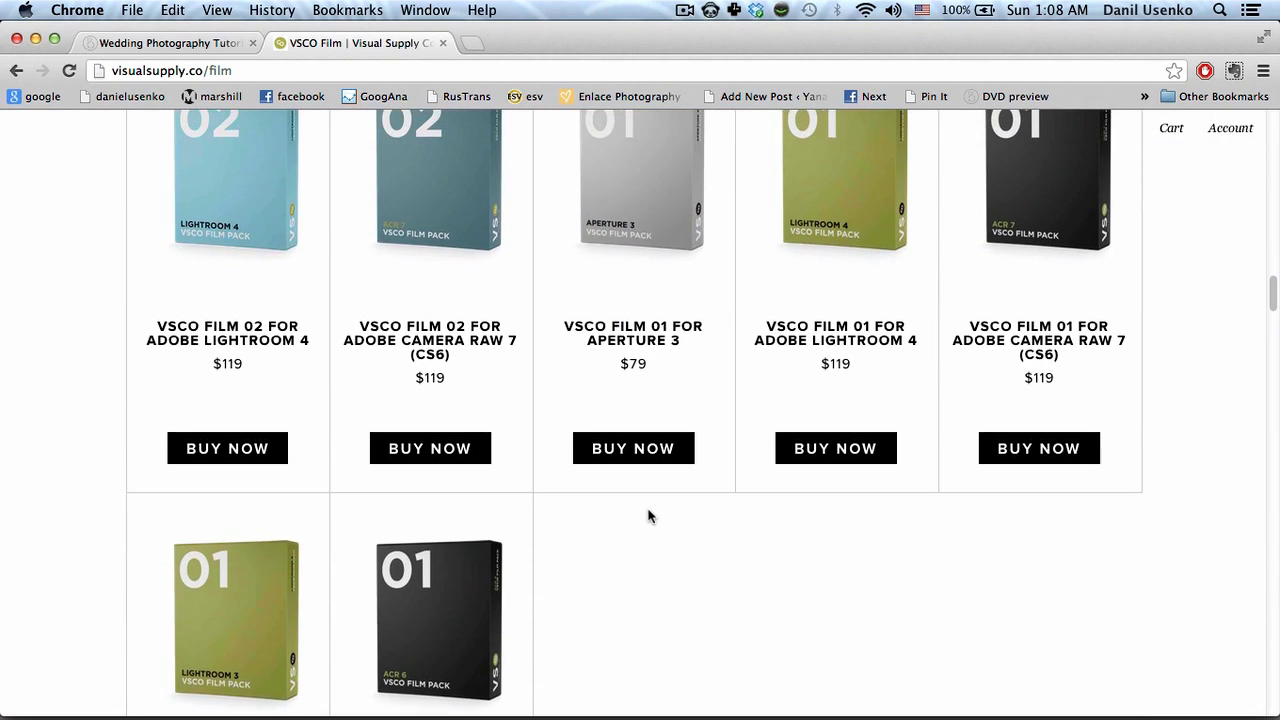
scroll(704, 525, "up", 1)
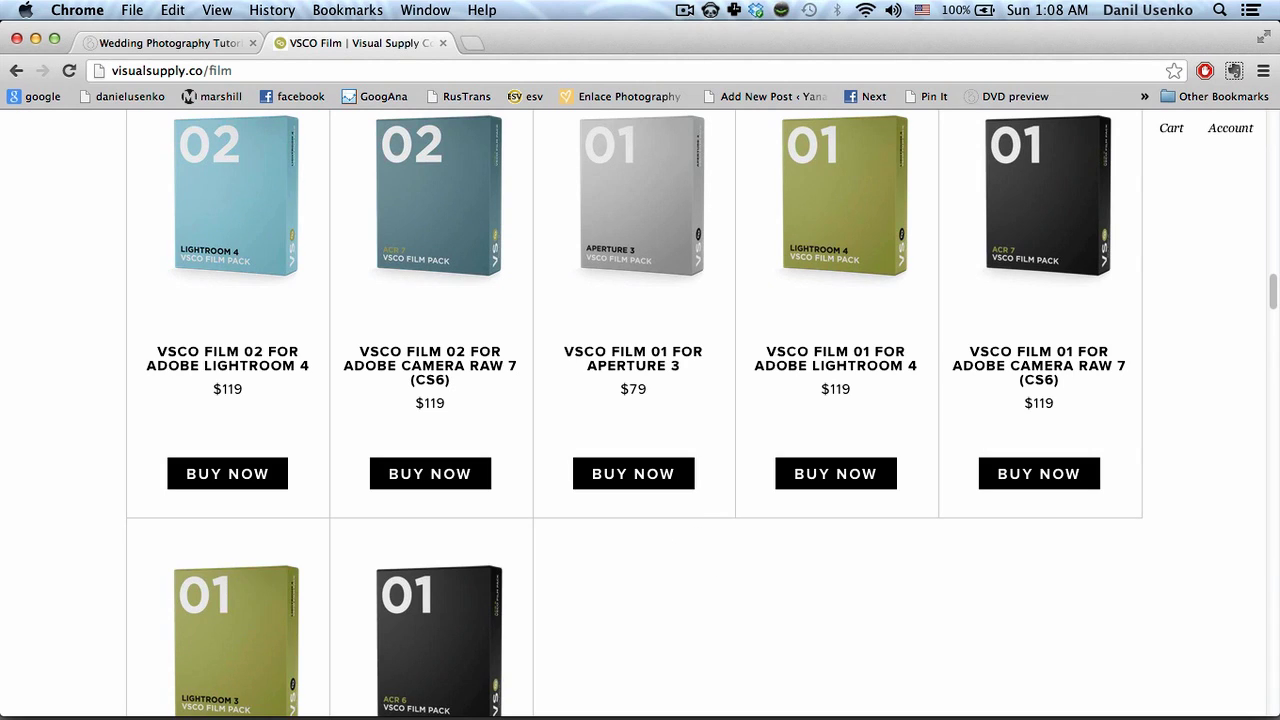
Switch back to Lightroom, reveal the develop presets and expand the VSCO Film 01 LR4 Canon group.
mouse_move(776, 716)
left_click(930, 698)
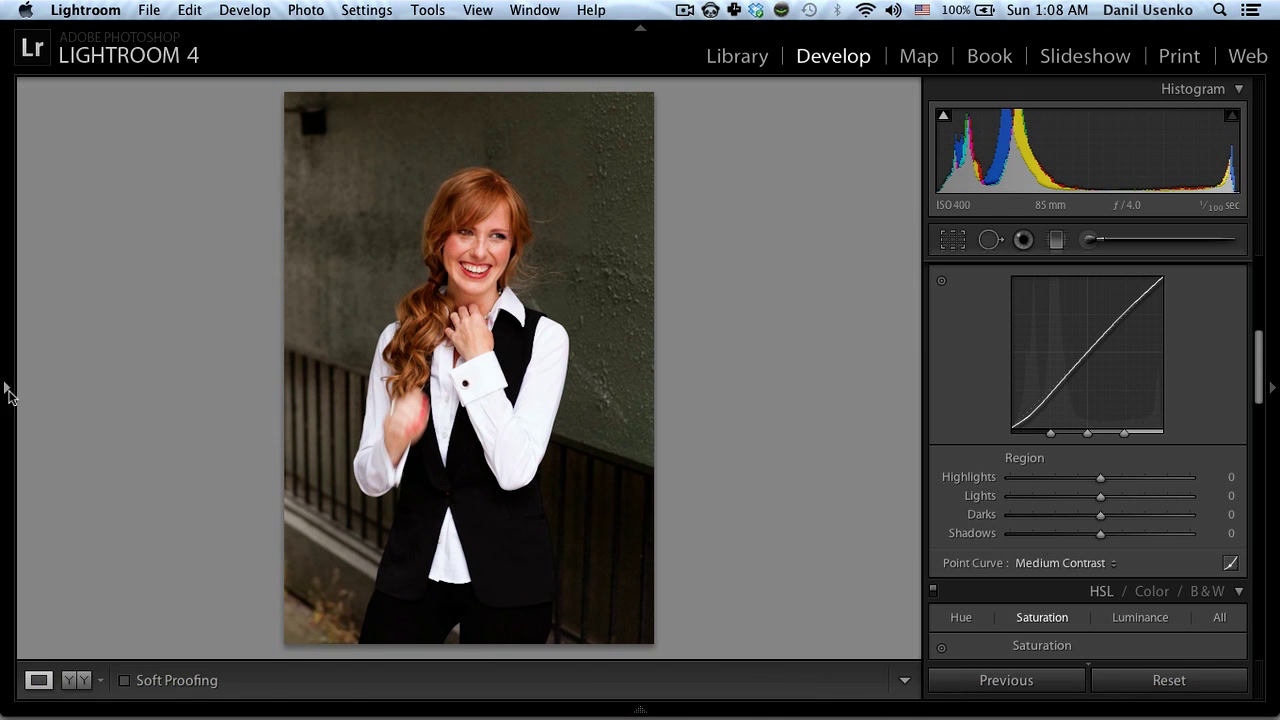
left_click(7, 389)
left_click(70, 563)
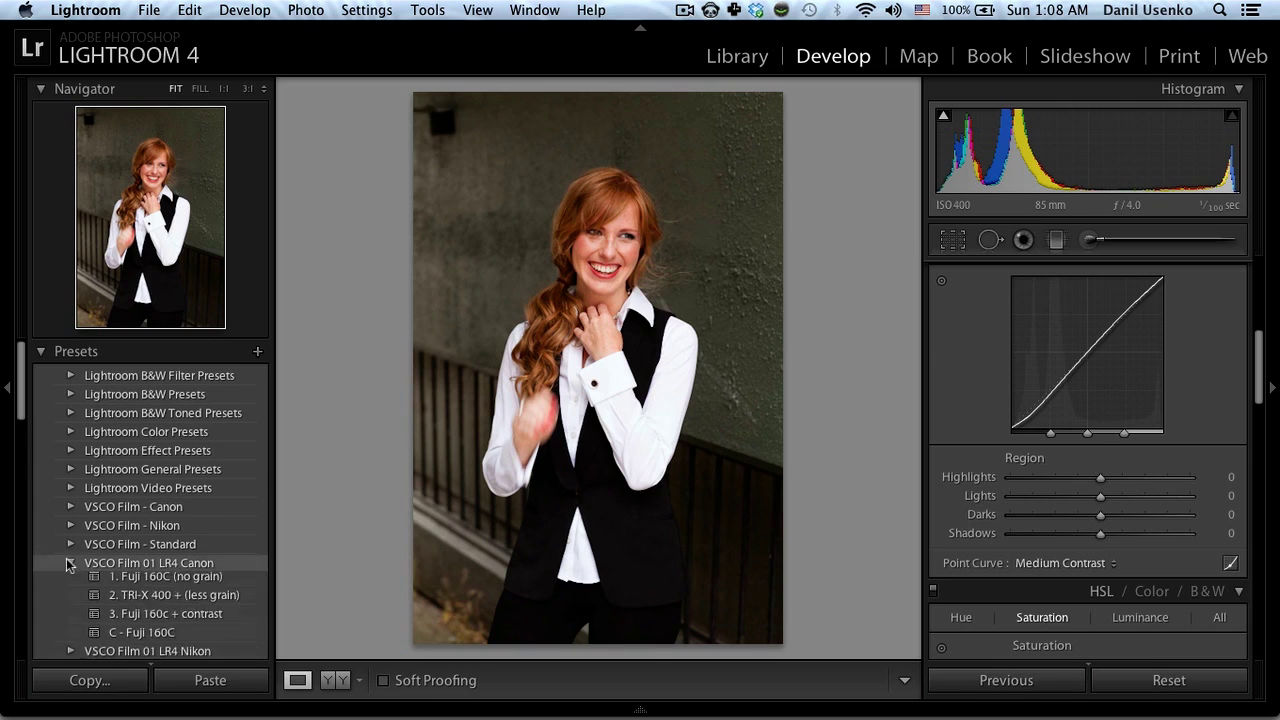
scroll(125, 460, "down", 2)
scroll(125, 460, "down", 2)
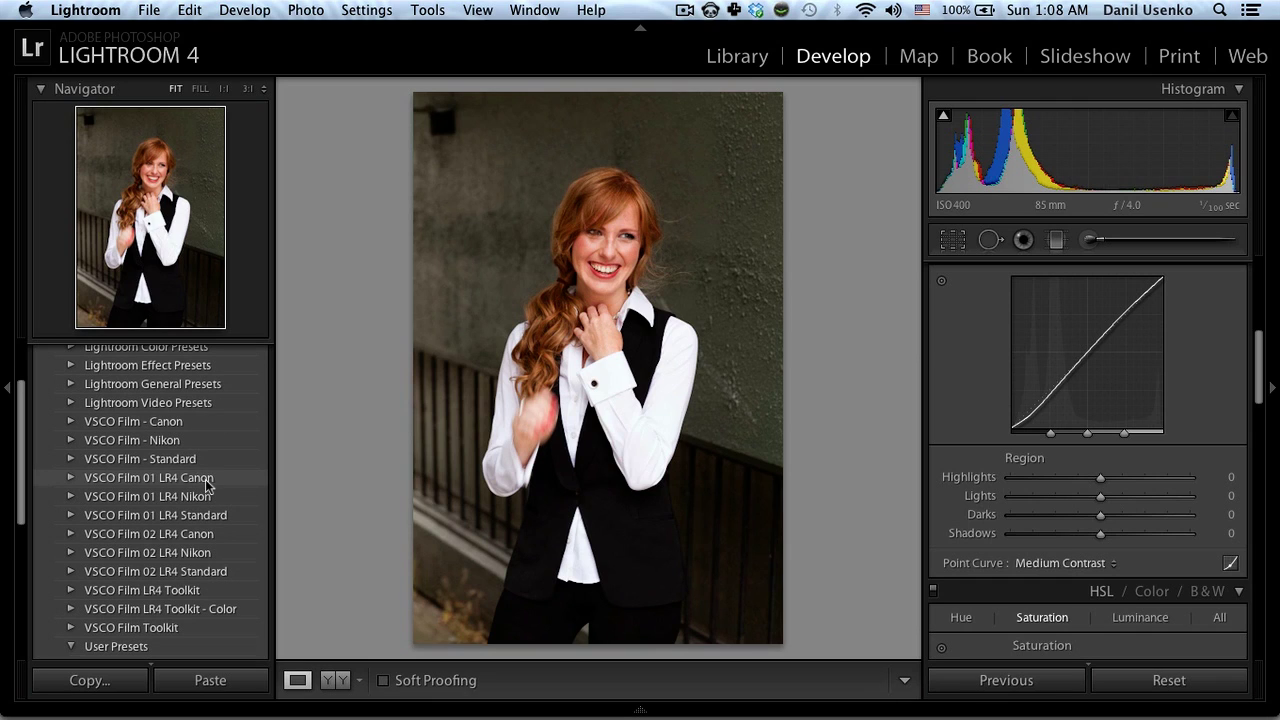
left_click(71, 478)
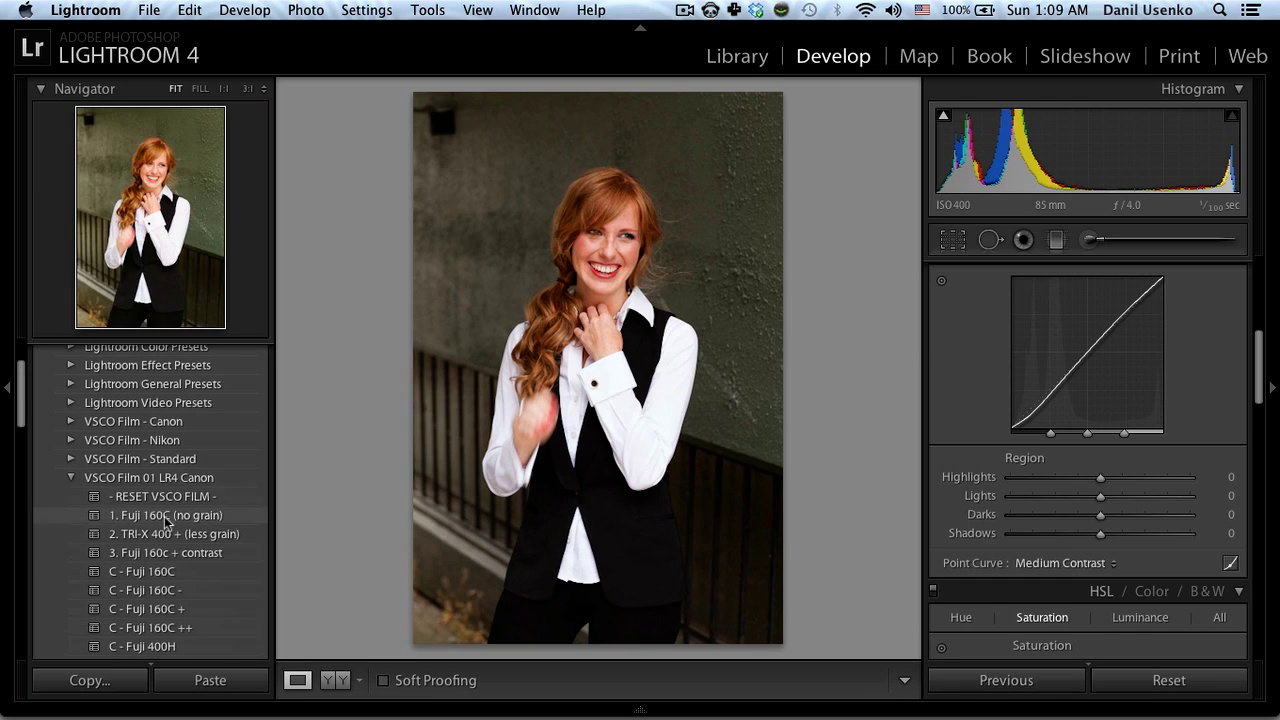
Apply the C - Fuji 160C preset to the photo, undo it to compare with the earlier look, and reapply it.
scroll(183, 559, "down", 5)
scroll(183, 559, "down", 1)
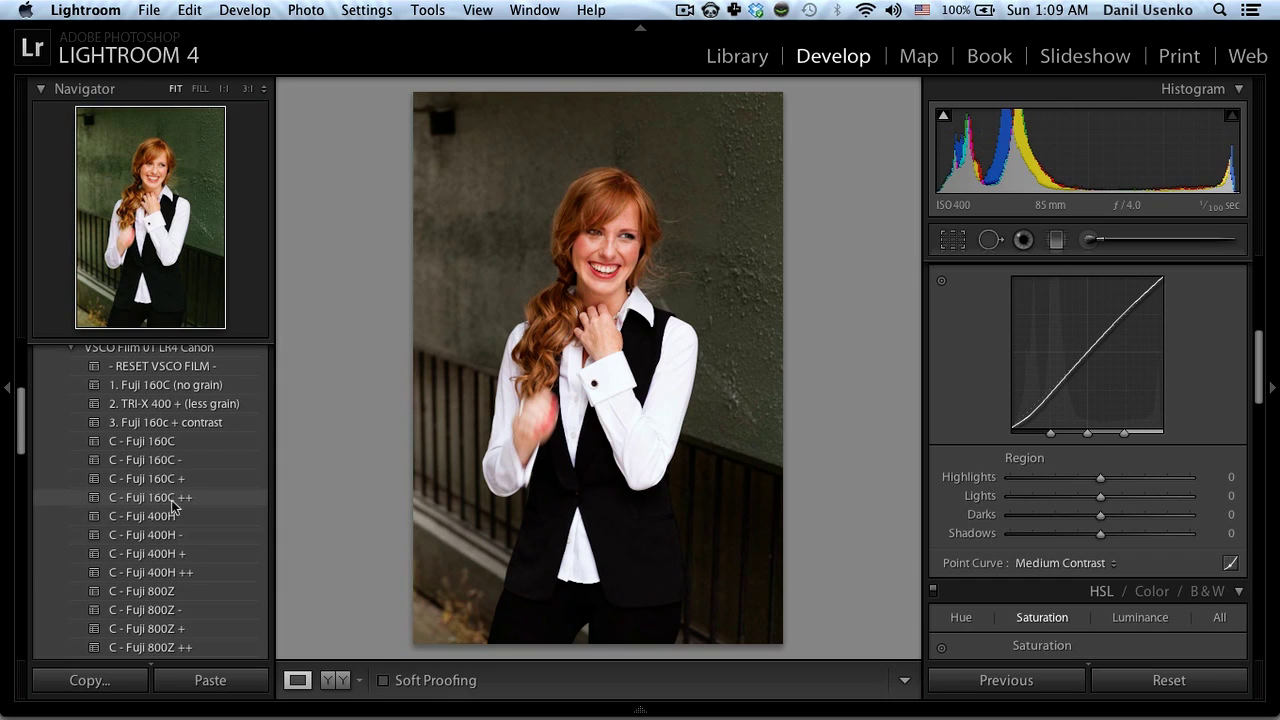
left_click(163, 443)
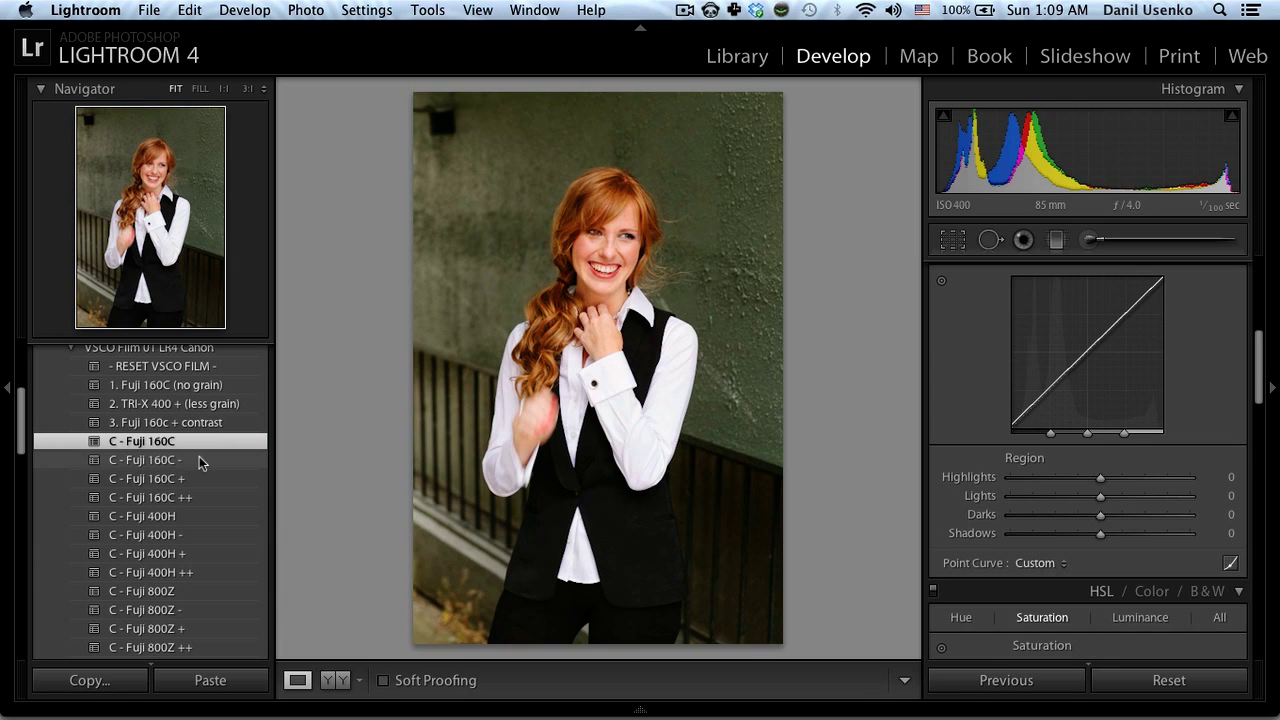
key("super+z")
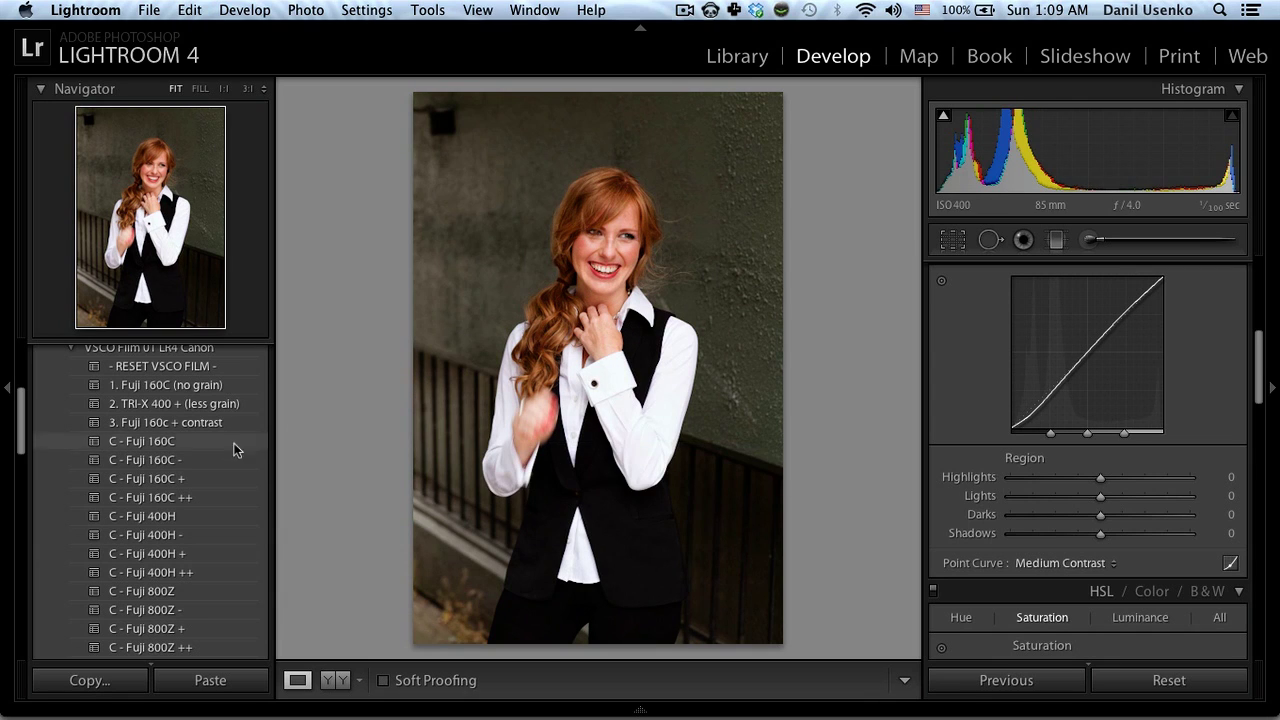
left_click(193, 449)
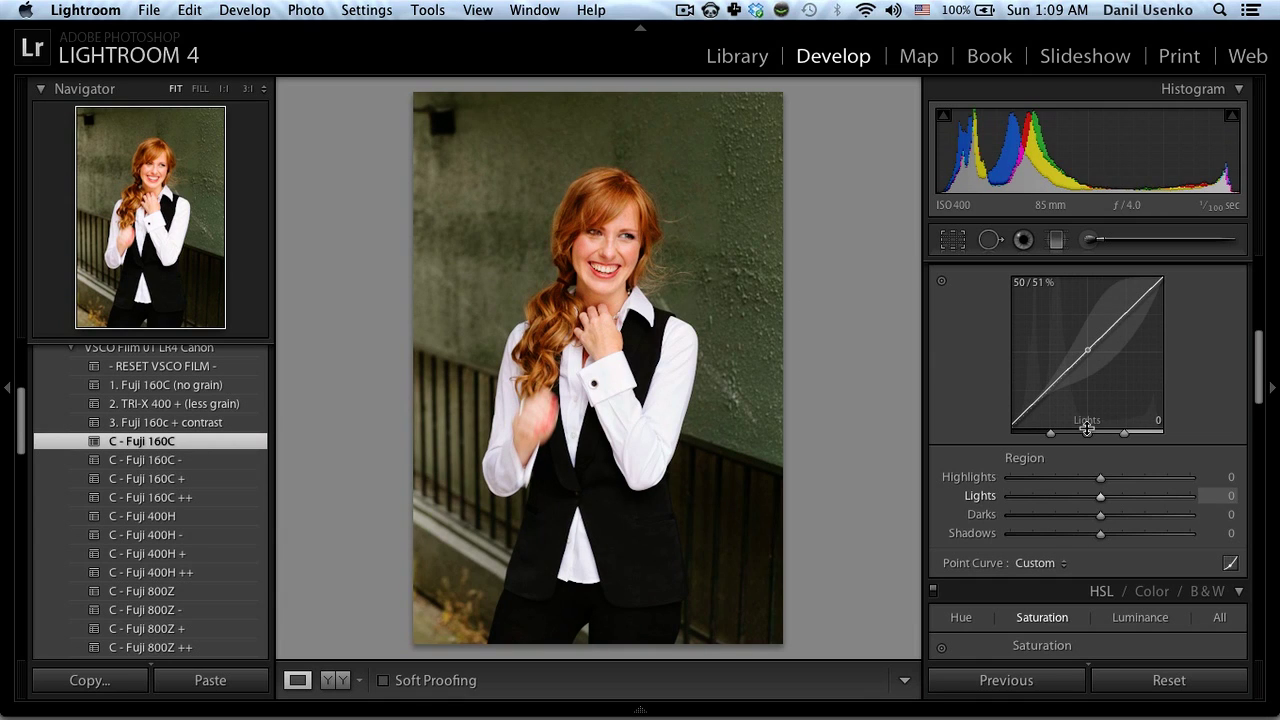
Darken the exposure to -0.50 and warm the white balance to temperature 5721 and tint +10.
scroll(1100, 420, "up", 5)
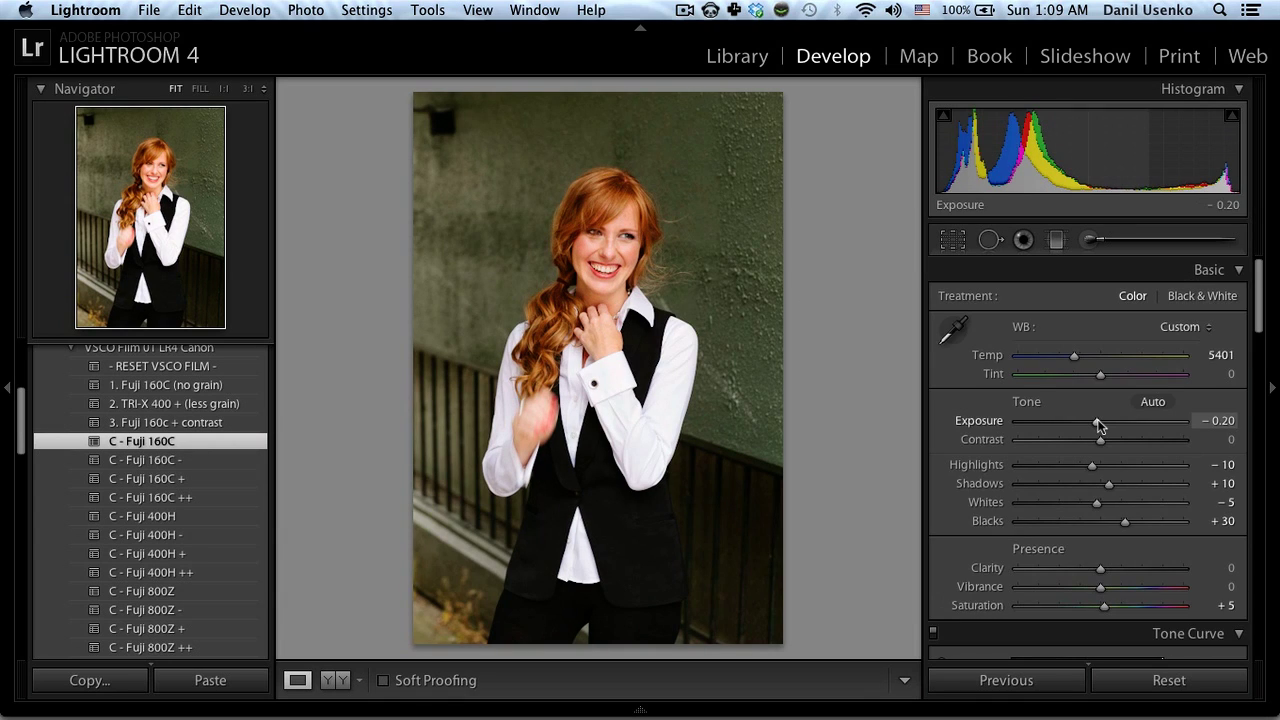
left_click_drag(1098, 425, 1093, 426)
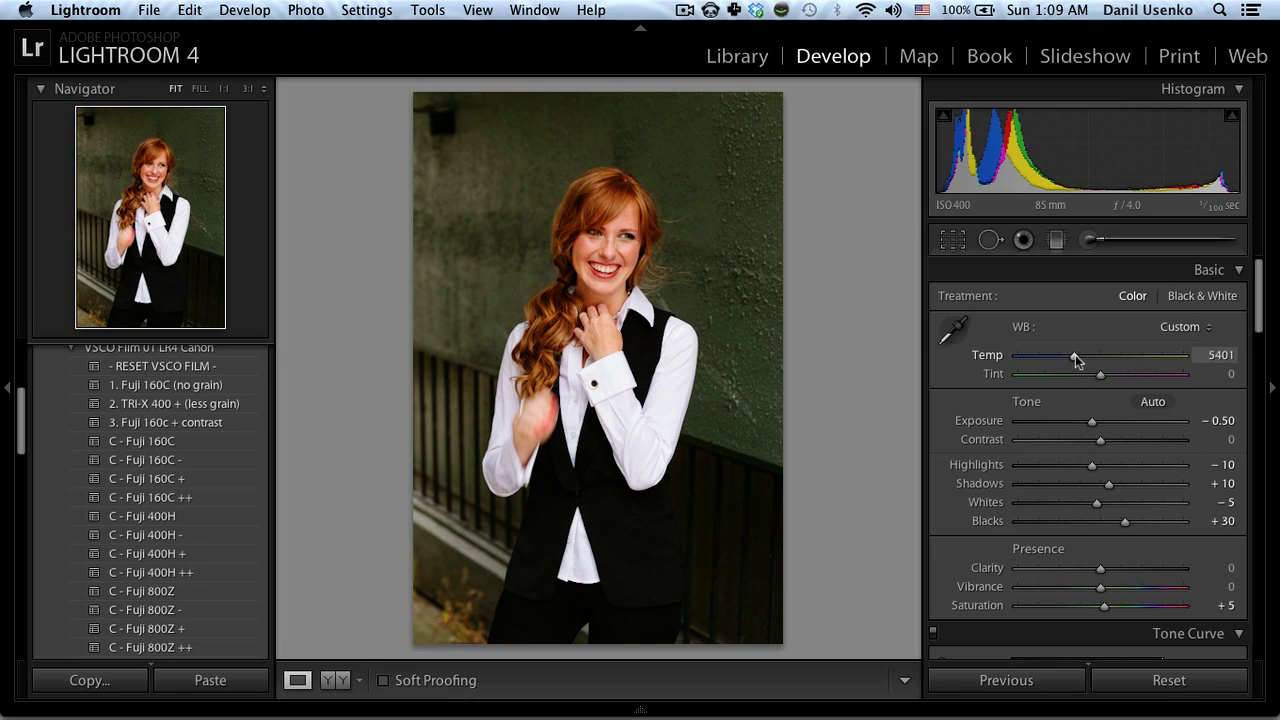
left_click_drag(1075, 358, 1106, 374)
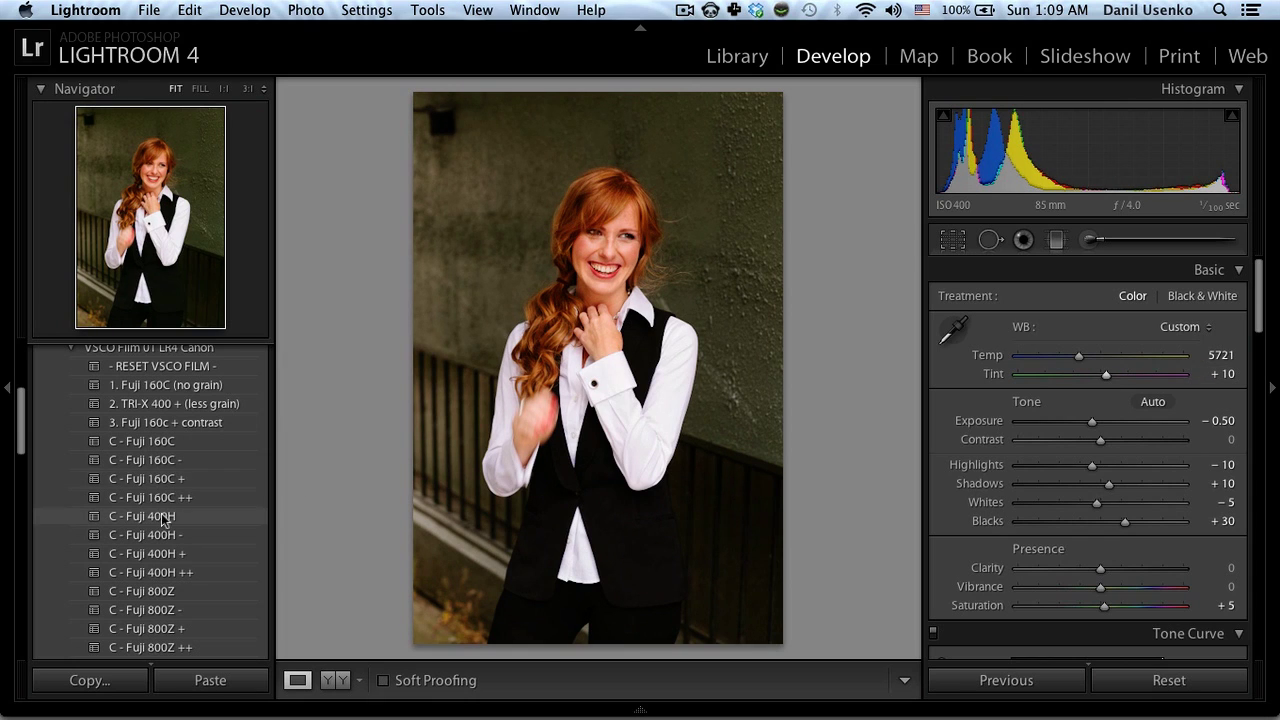
Apply the C - Fuji 400H preset to the photo and look through the other VSCO Film 01 Canon presets.
scroll(172, 450, "down", 3)
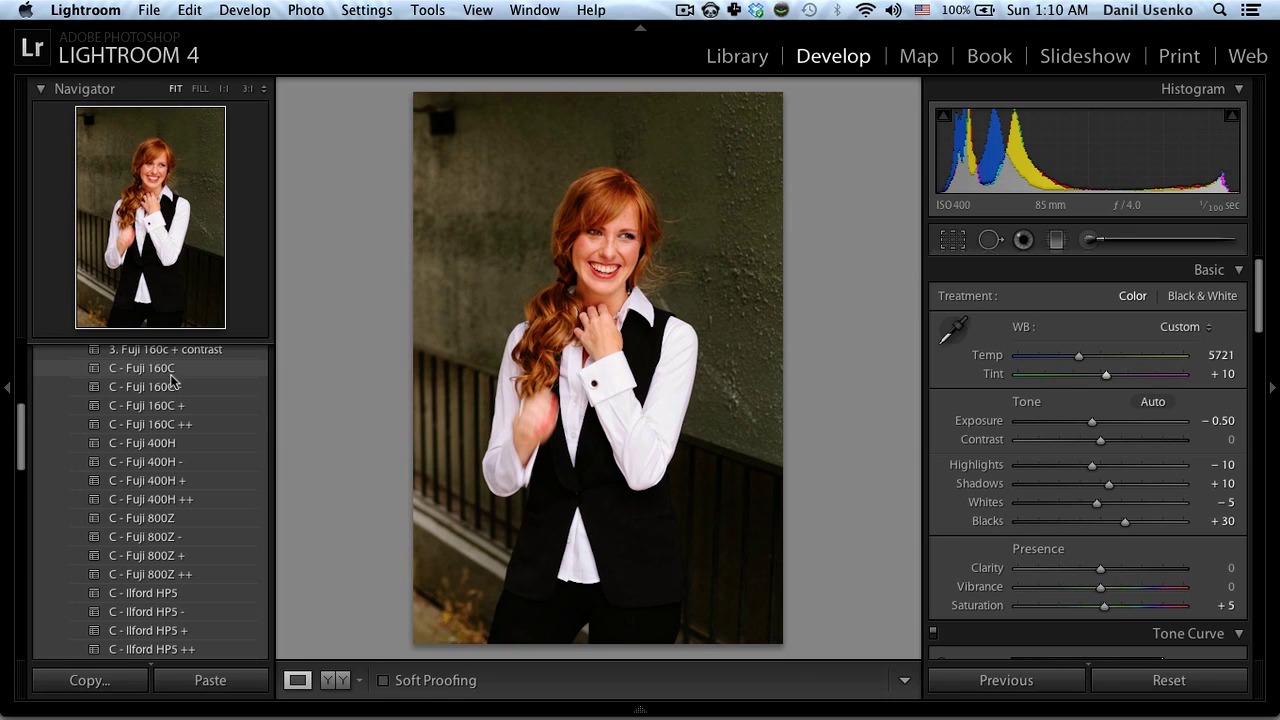
left_click(173, 446)
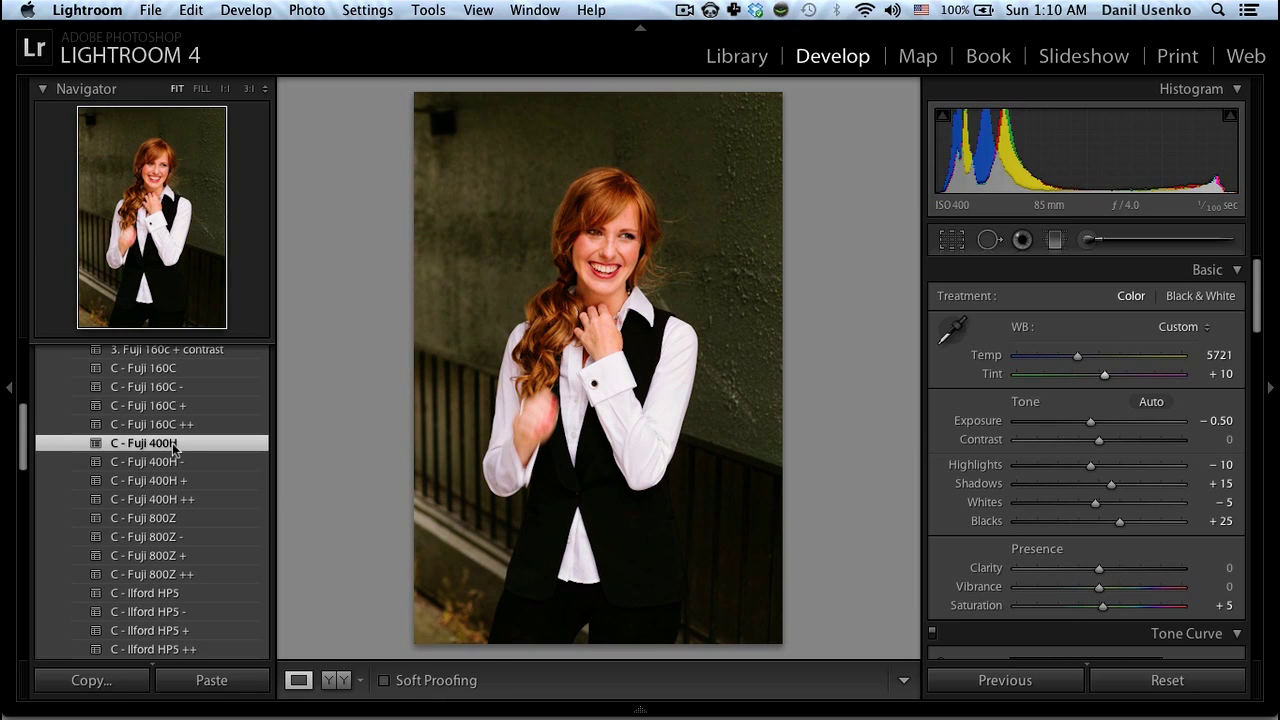
scroll(173, 448, "down", 10)
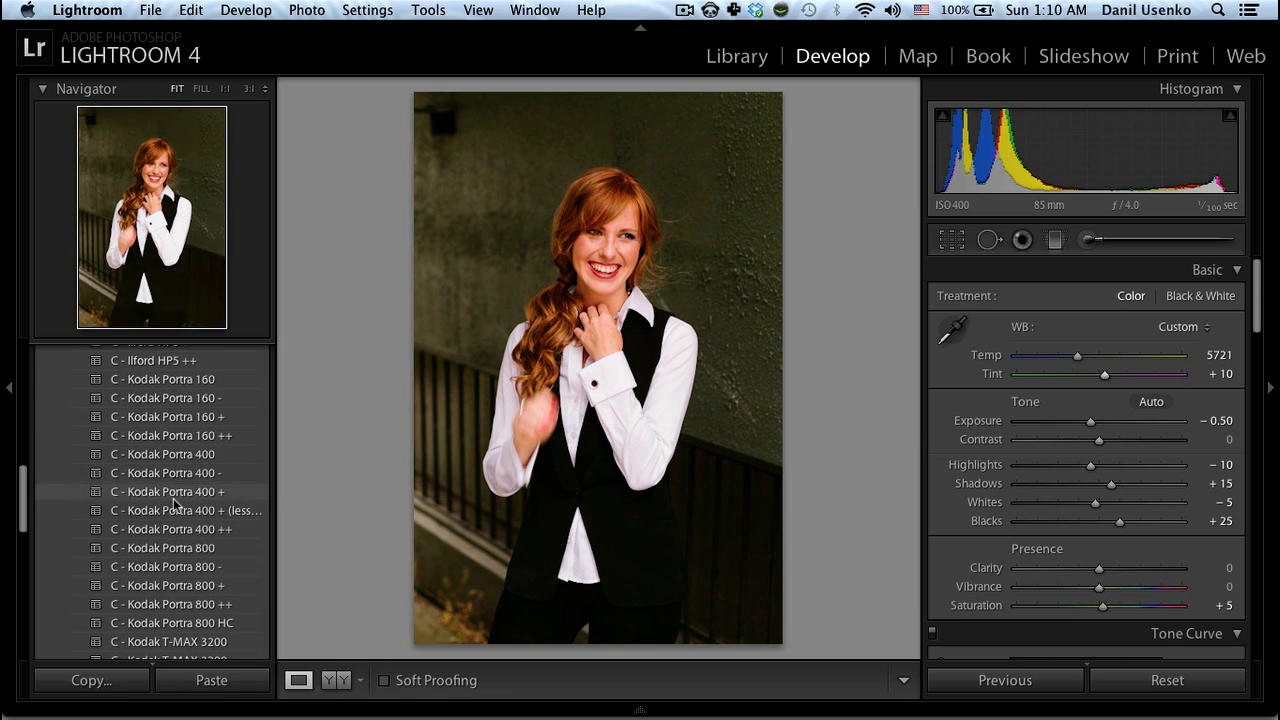
scroll(173, 503, "up", 10)
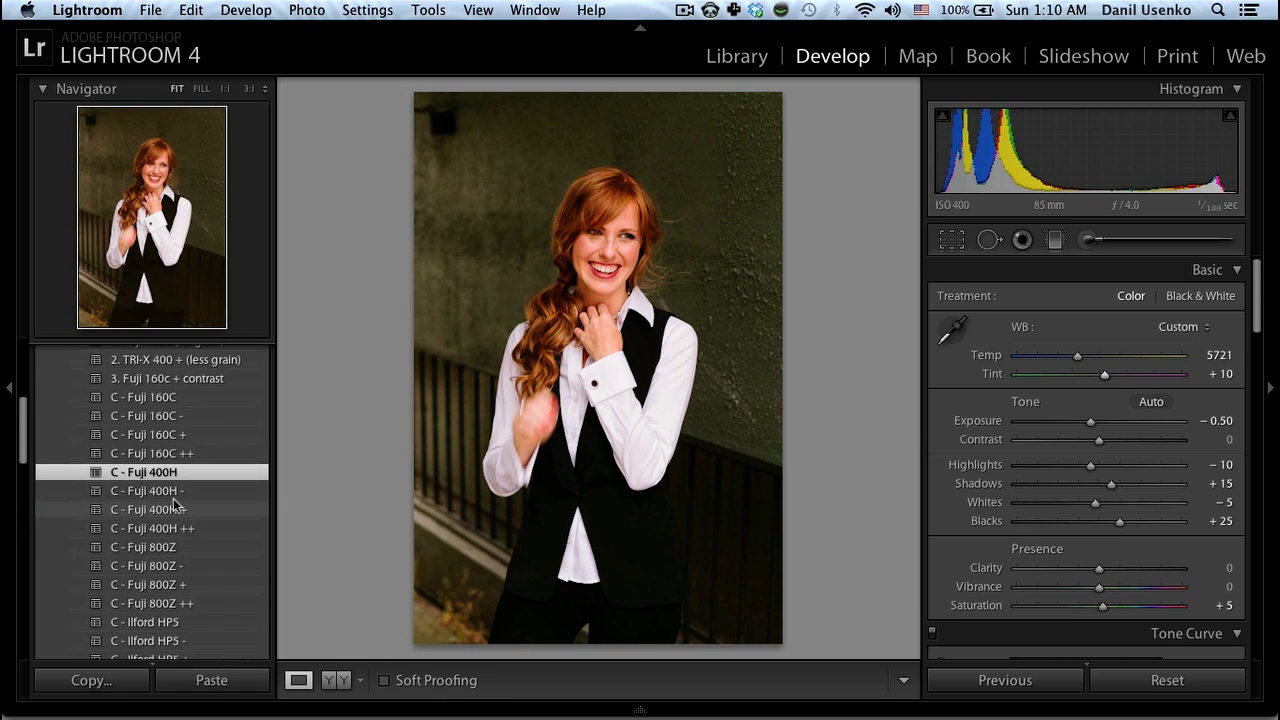
Apply the C - Fuji 160C preset to the photo, followed by the black-and-white C - Kodak TRI-X 400 + preset.
left_click(159, 398)
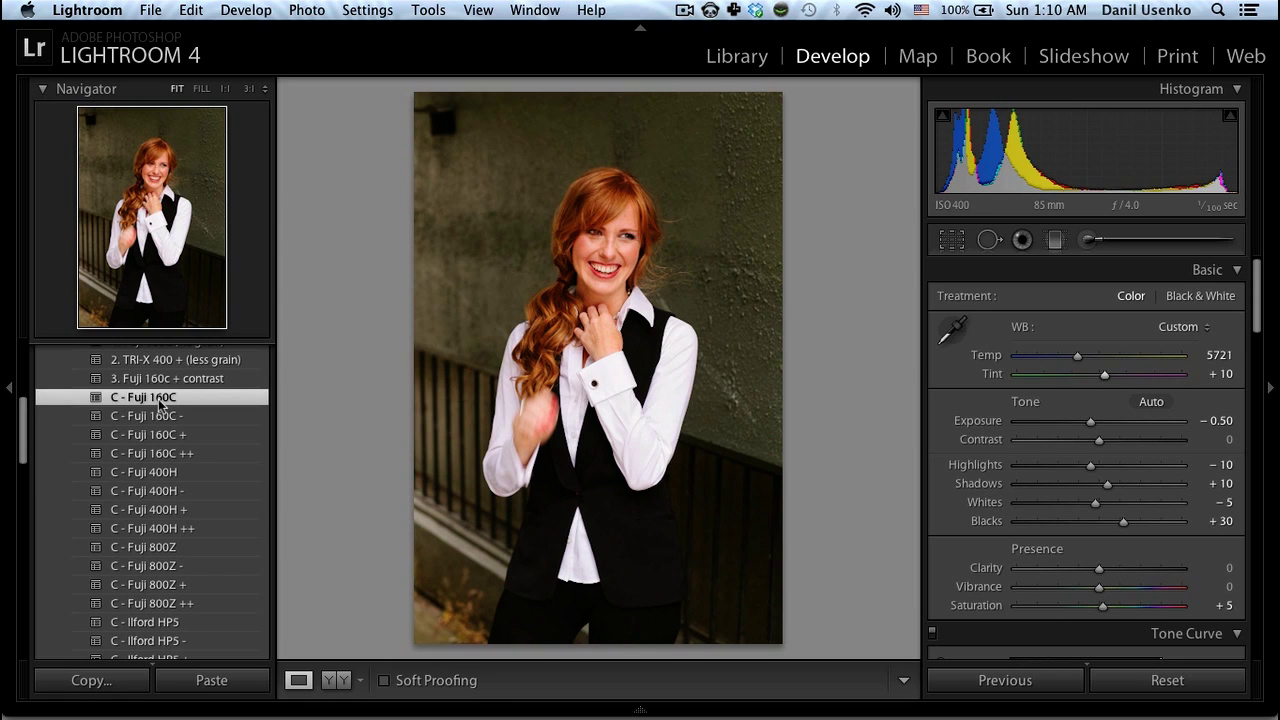
scroll(180, 465, "down", 15)
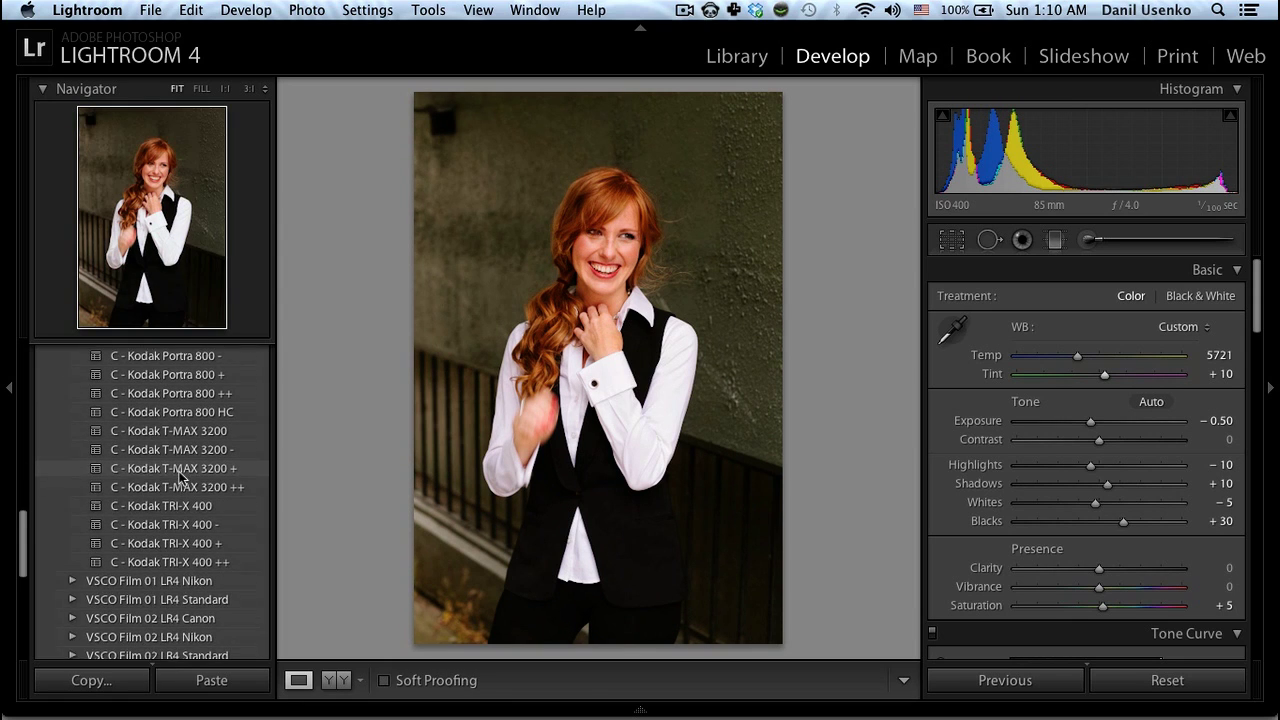
scroll(180, 478, "down", 1)
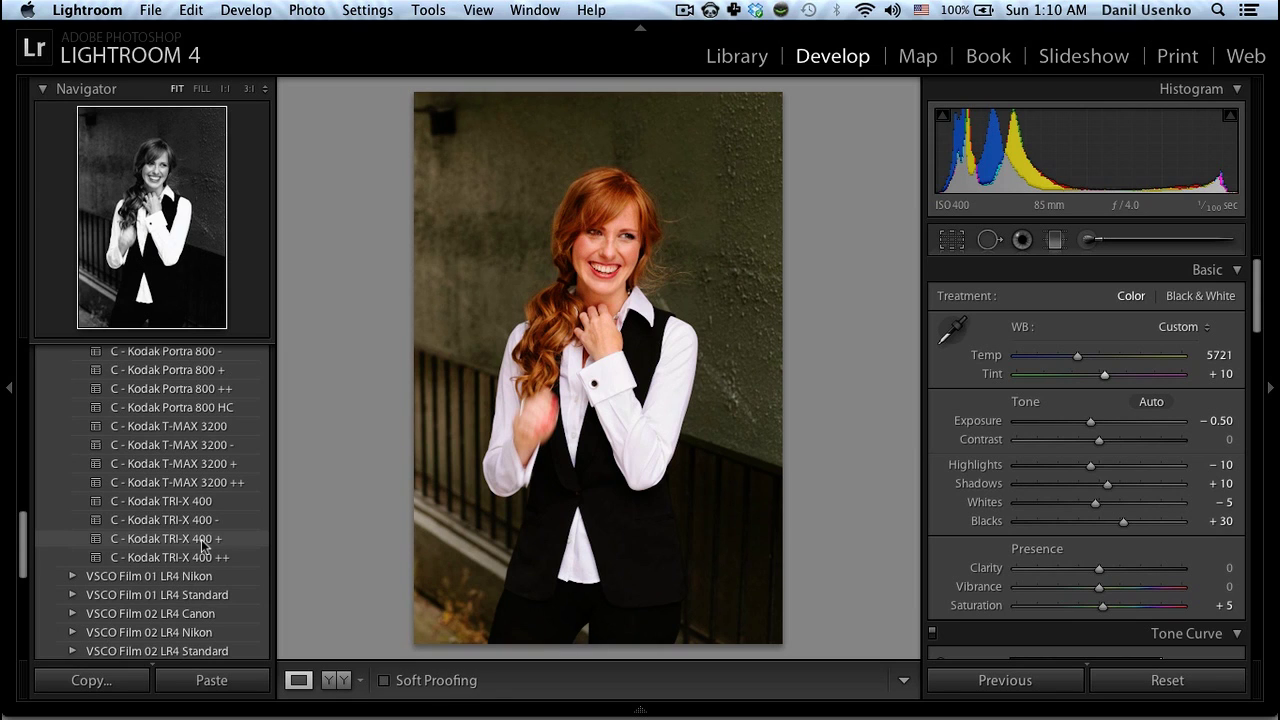
left_click(203, 543)
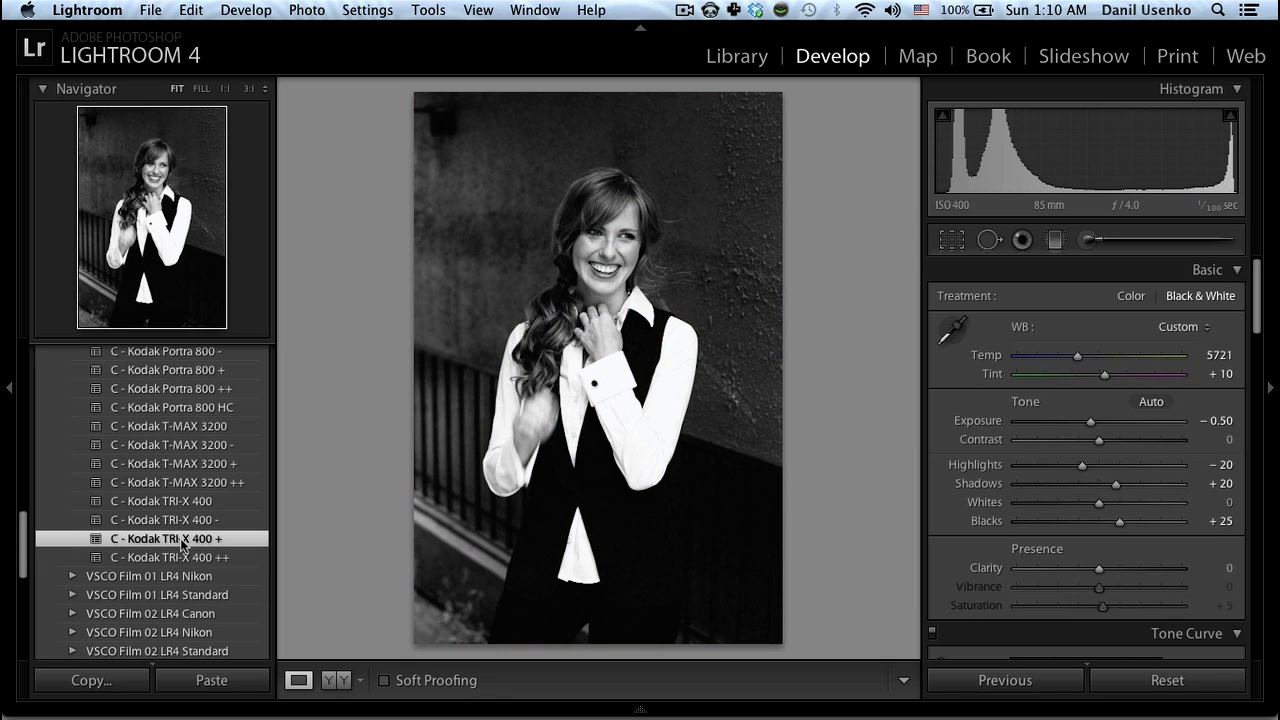
Expand the VSCO Film 02 LR4 Canon group and apply its C - Fuji Neopan 1600 preset to the photo.
scroll(170, 480, "up", 5)
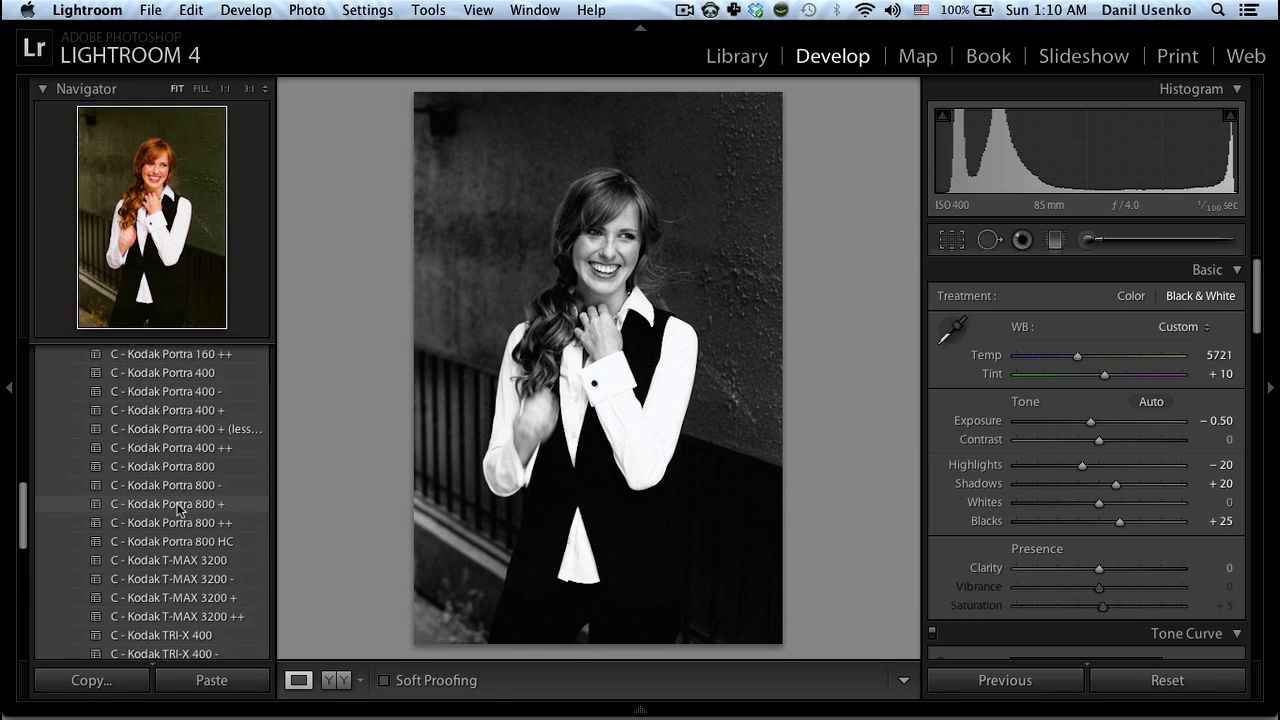
scroll(140, 465, "down", 10)
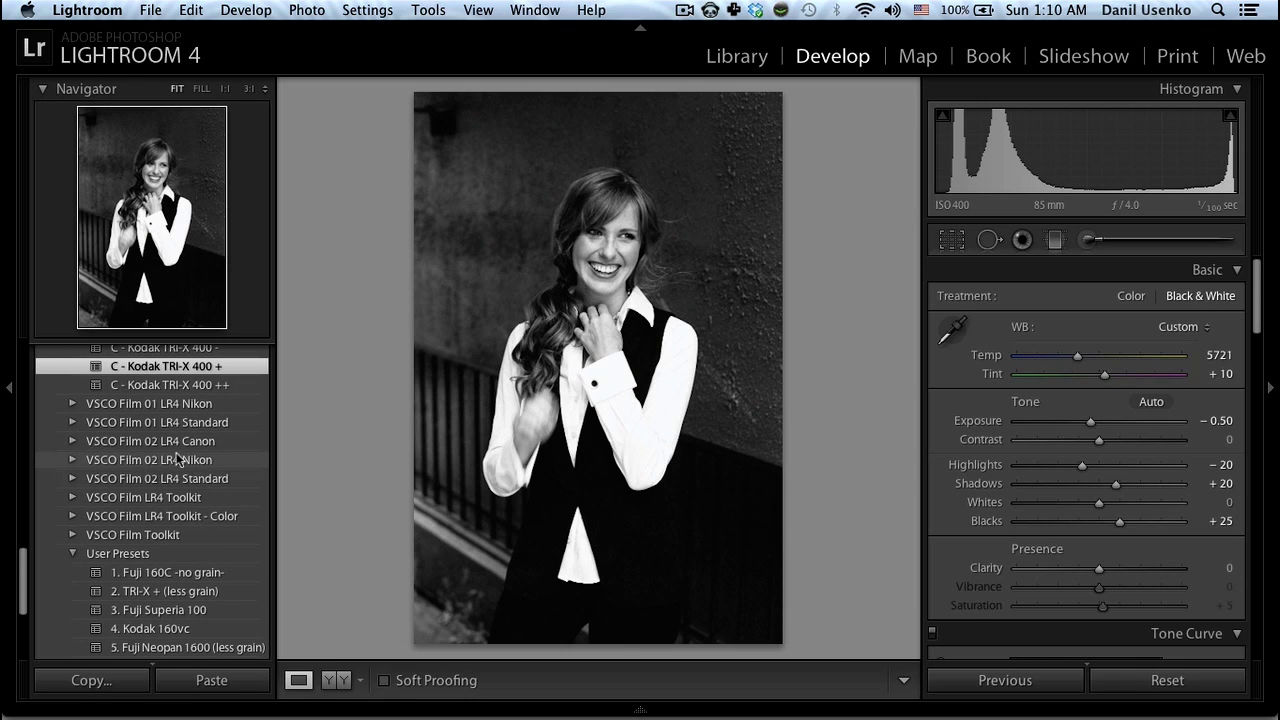
left_click(72, 441)
scroll(203, 489, "down", 6)
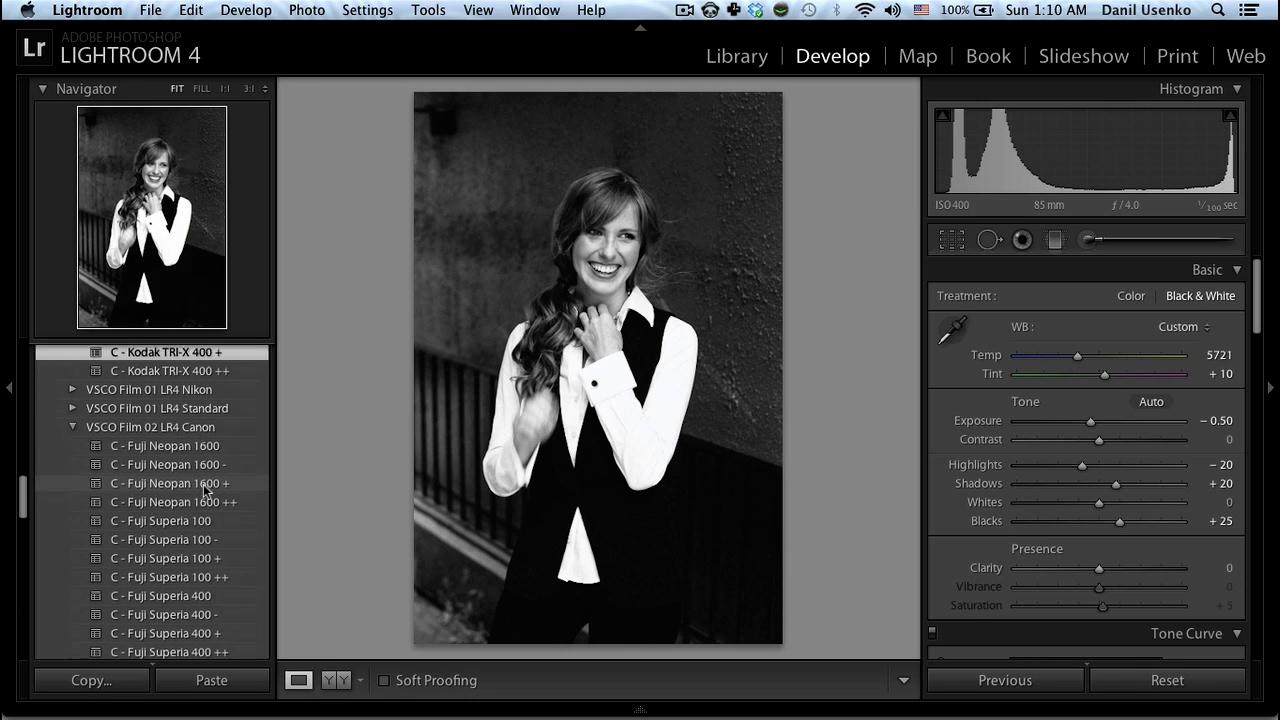
scroll(203, 489, "up", 6)
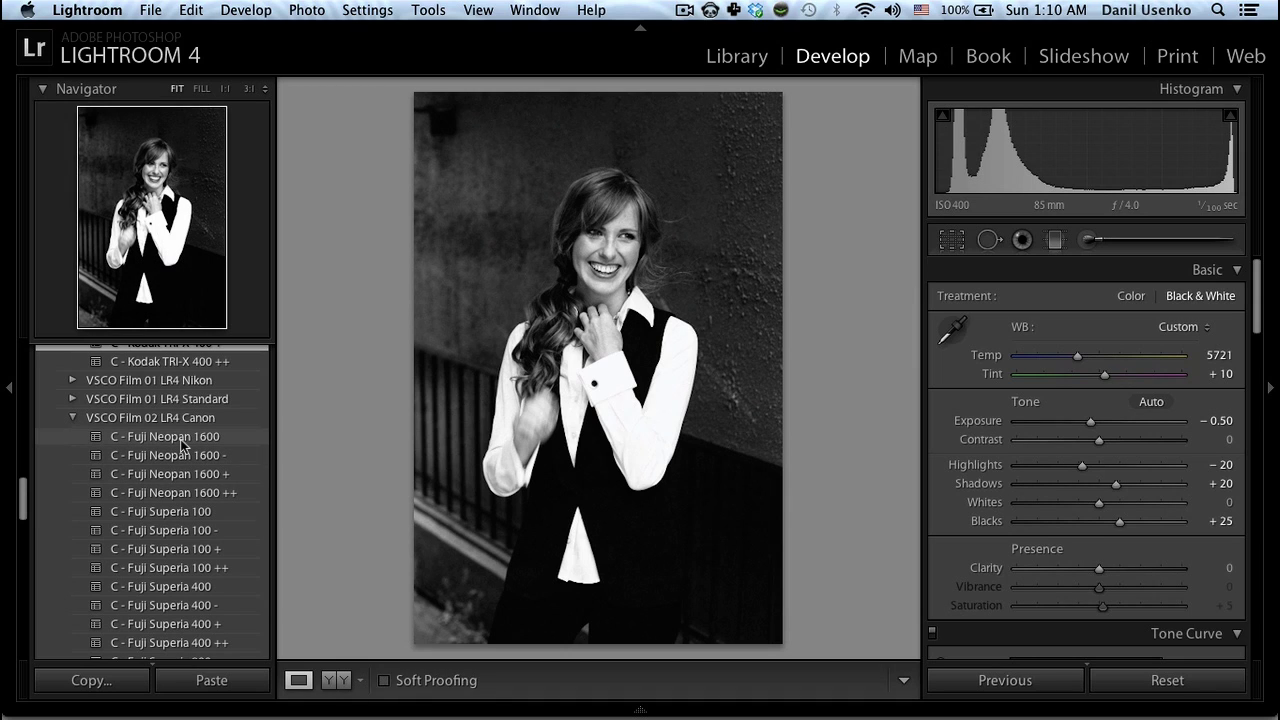
left_click(182, 443)
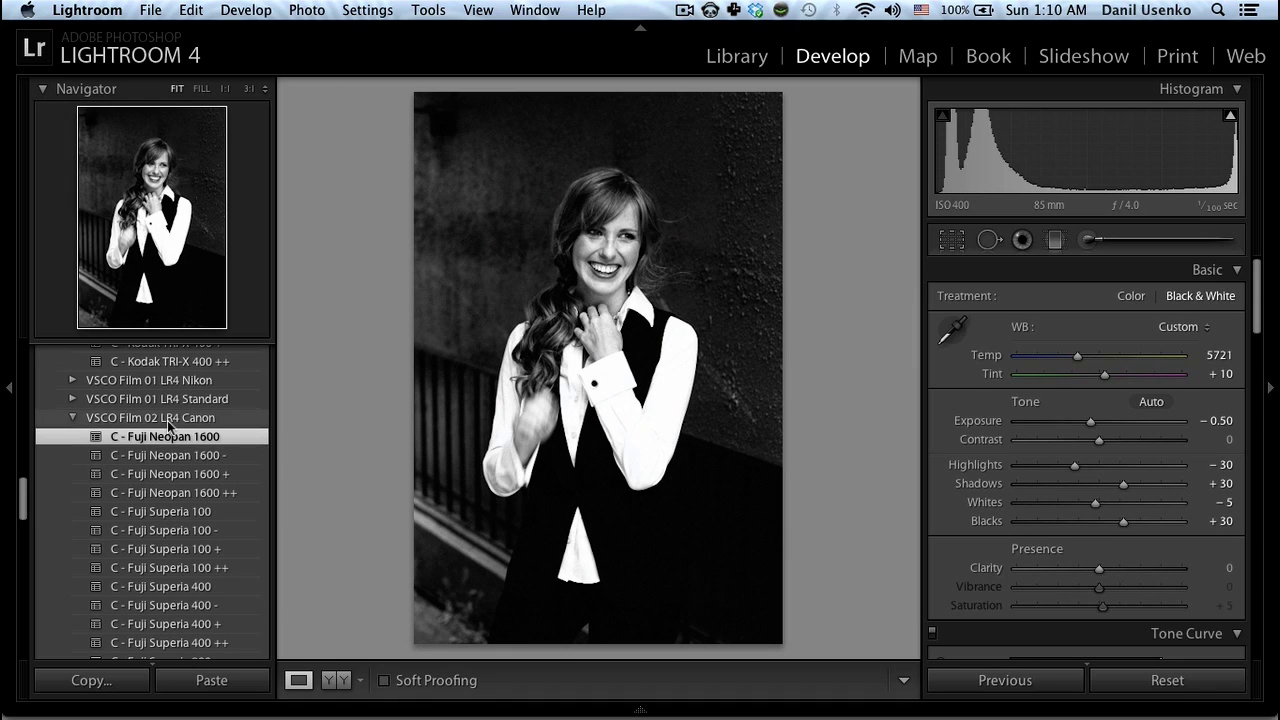
Develop the photo of the couple with the netted veil using the C - Fuji 160C preset, temperature 6715 and tint +9.
scroll(168, 427, "up", 15)
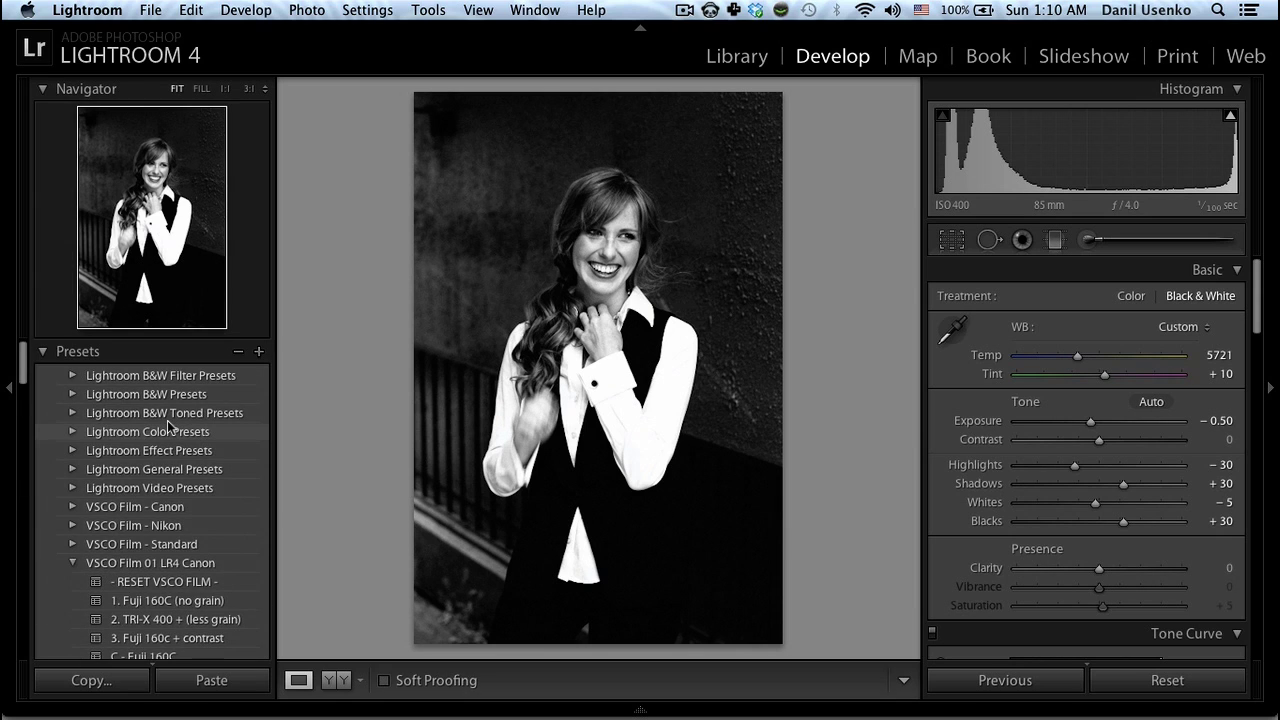
scroll(168, 427, "down", 3)
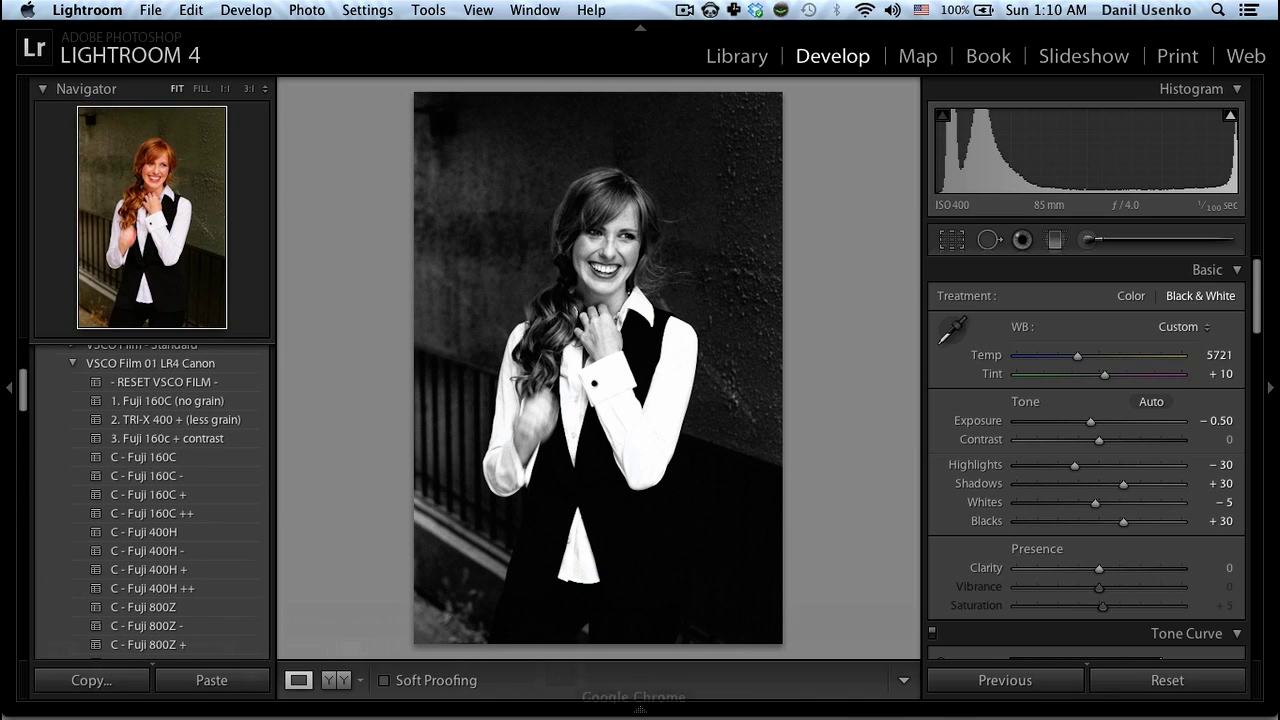
mouse_move(640, 710)
left_click(614, 675)
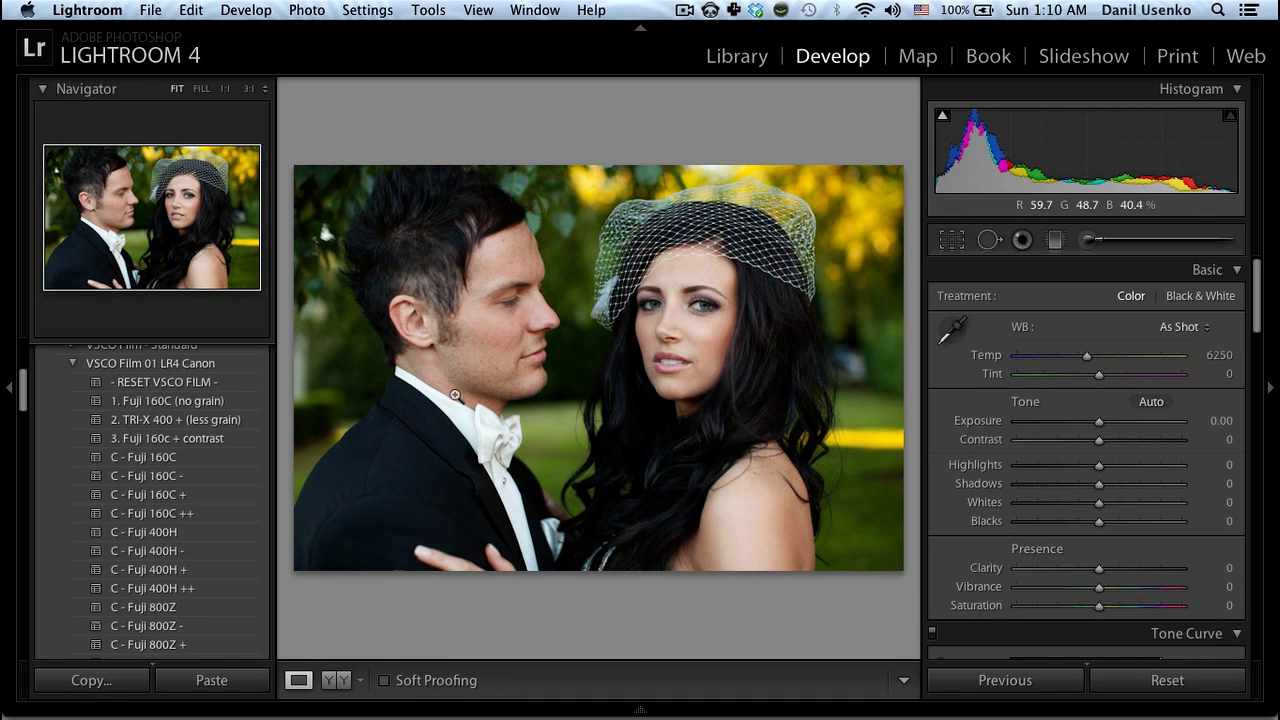
left_click(172, 461)
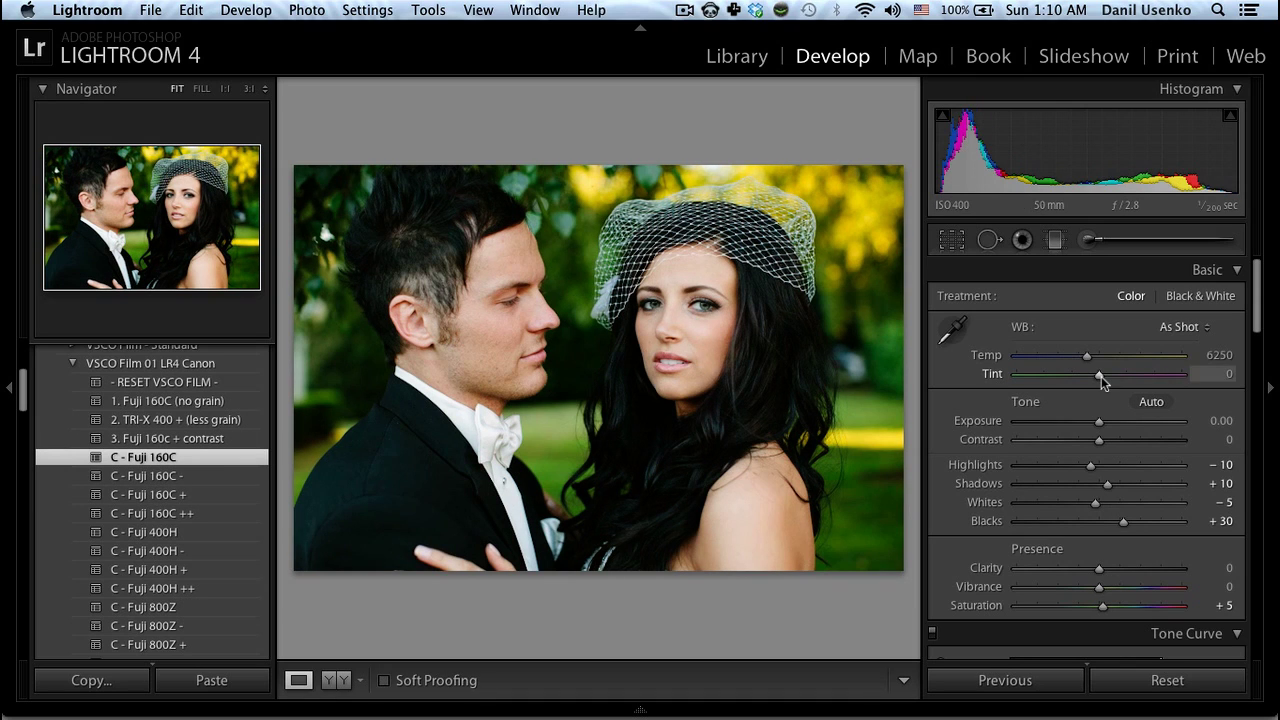
left_click_drag(1101, 375, 1095, 355)
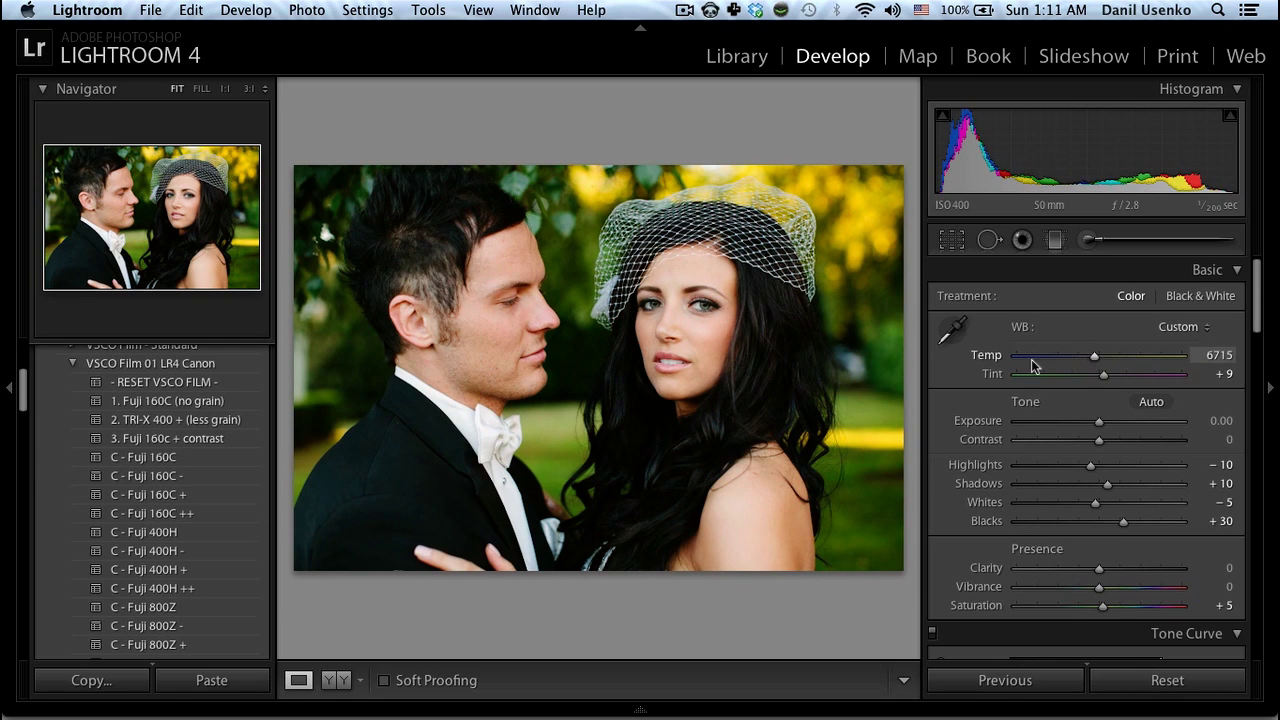
Open the photo of the bride with long blonde curls, apply the C - Fuji 160C preset and set the tint to +7.
left_click(641, 711)
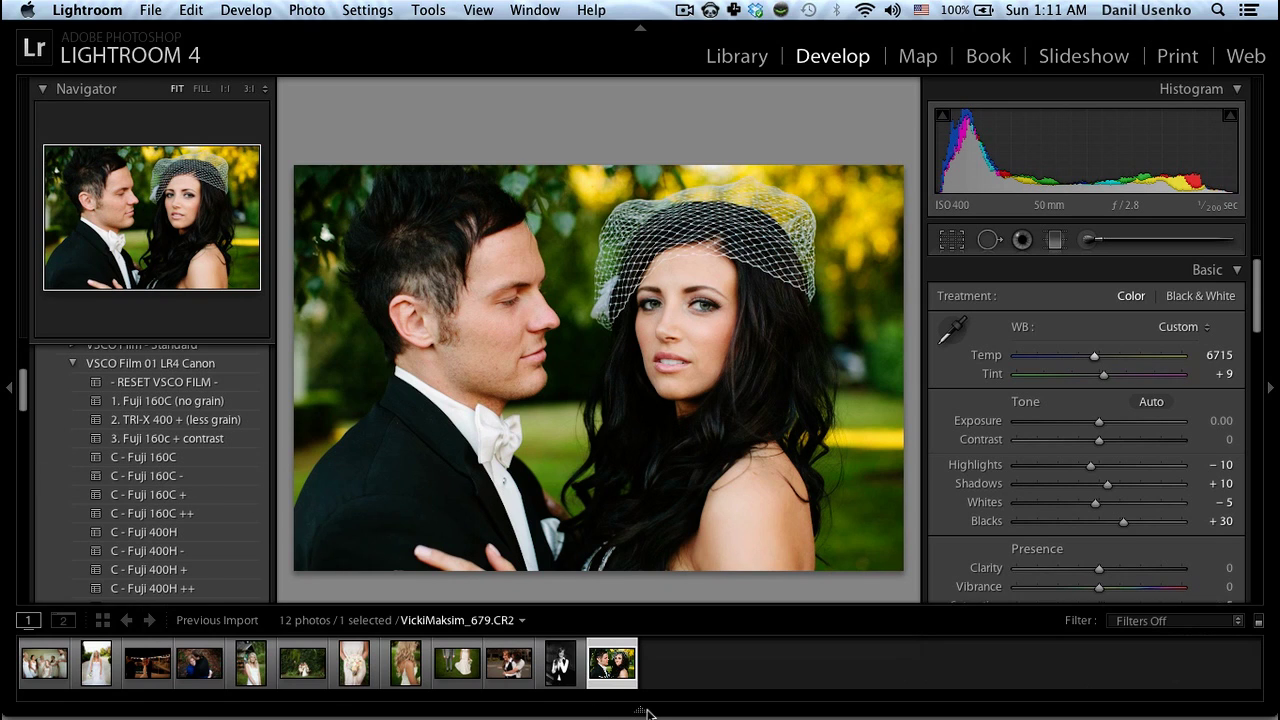
left_click(407, 668)
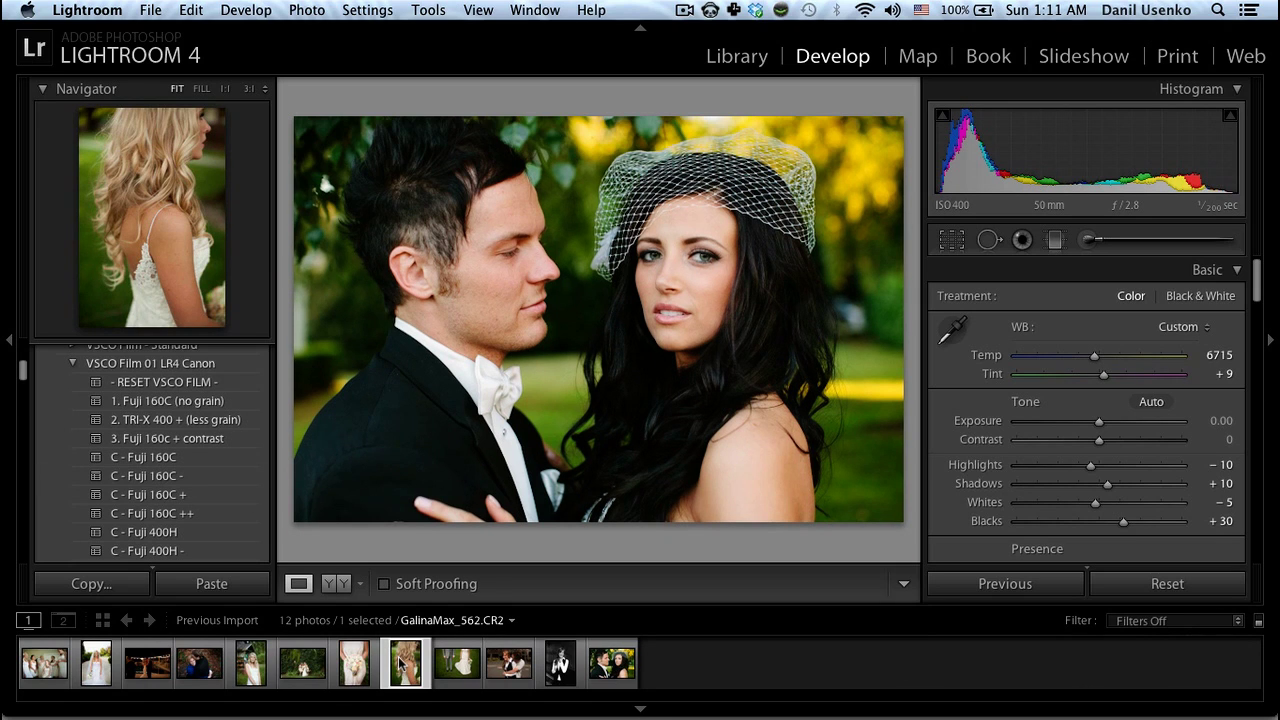
left_click(186, 460)
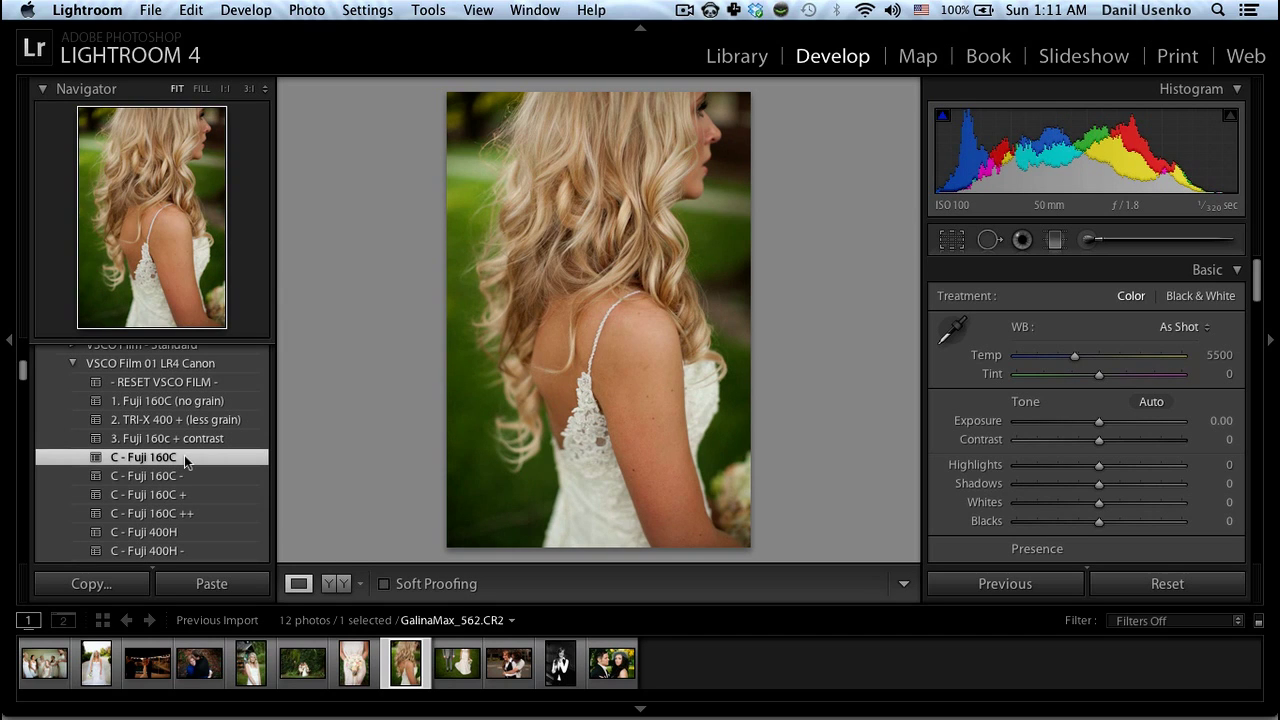
left_click(641, 709)
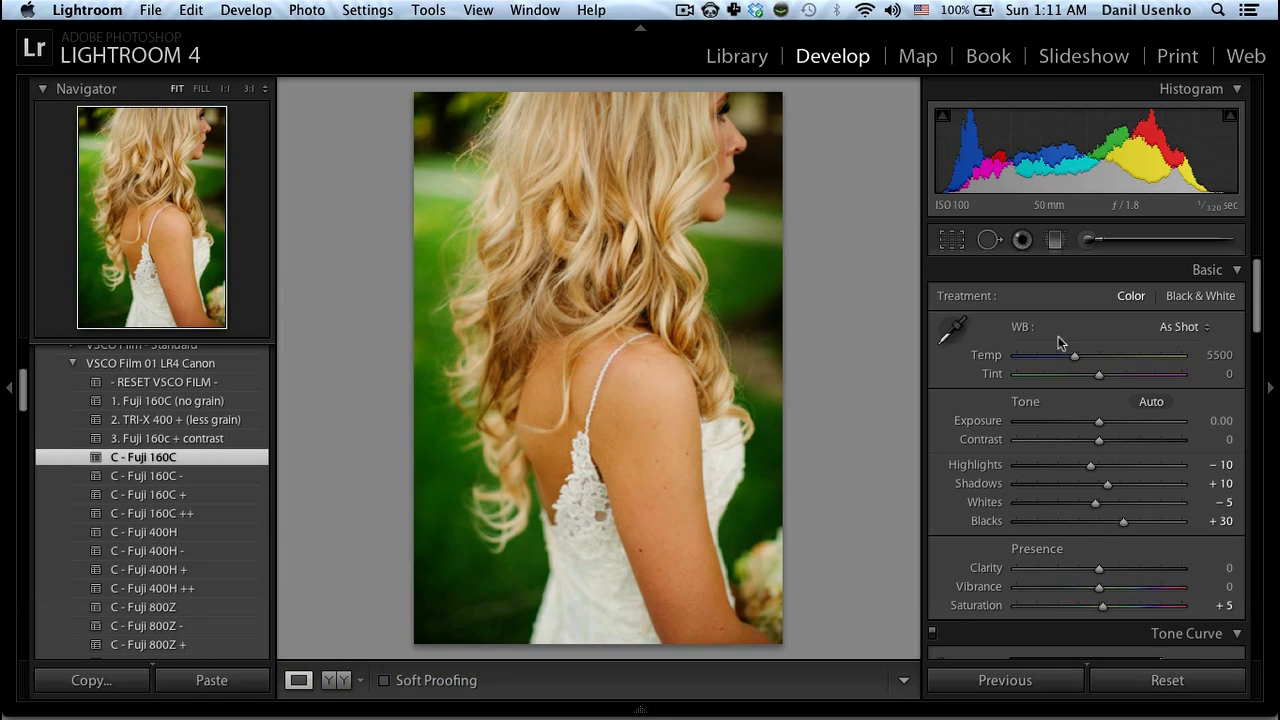
left_click_drag(1100, 374, 1108, 376)
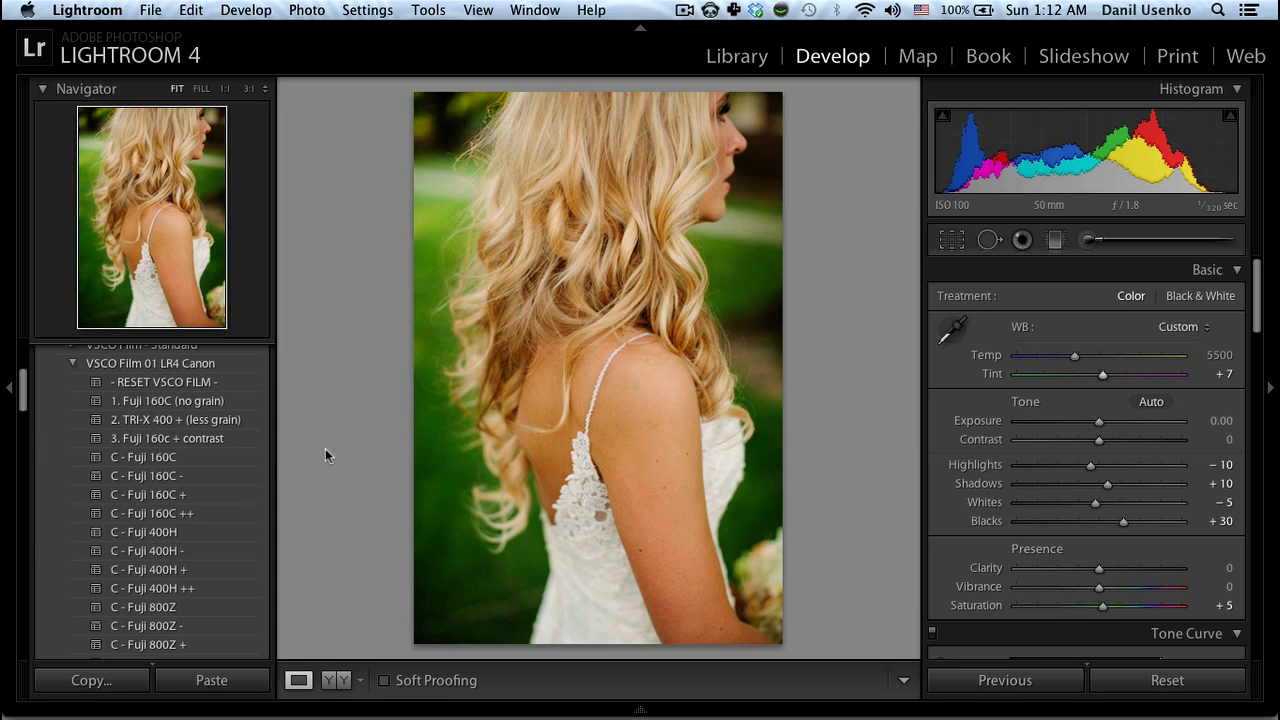
Add contrast to the bride's photo through the tone curve with Lights at +13 and Darks at -13.
scroll(1066, 503, "down", 5)
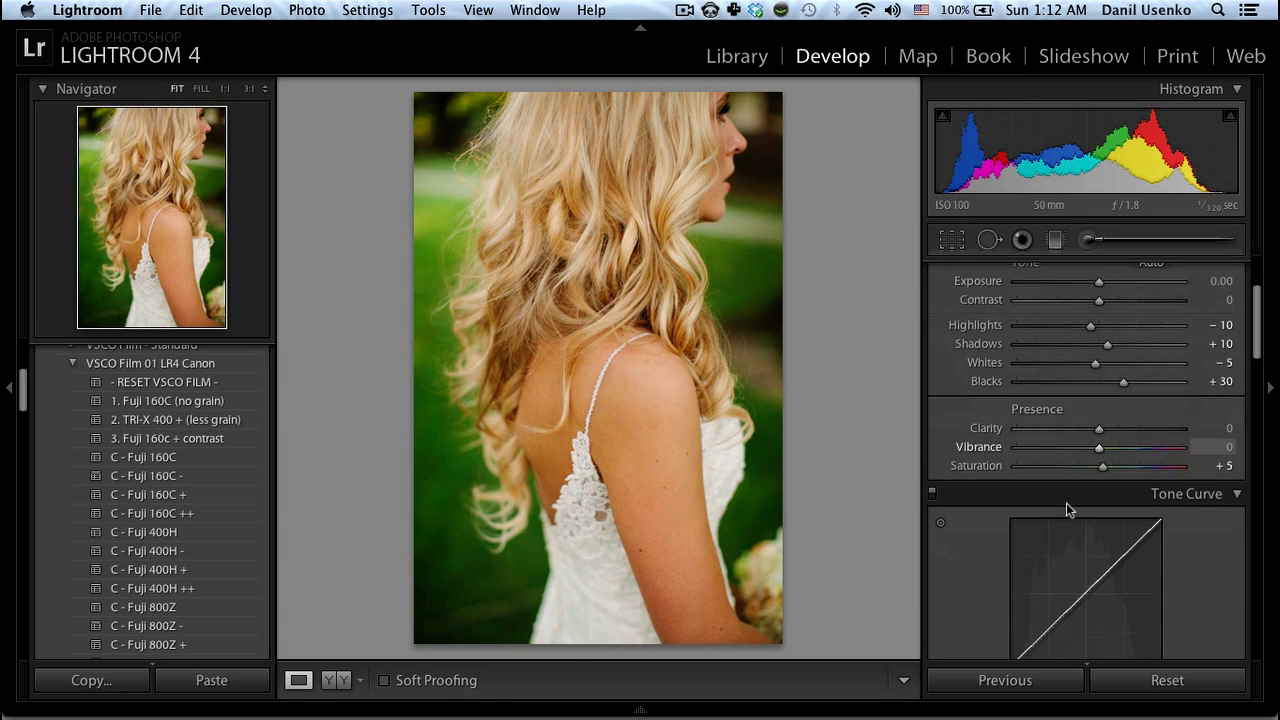
scroll(1066, 503, "down", 3)
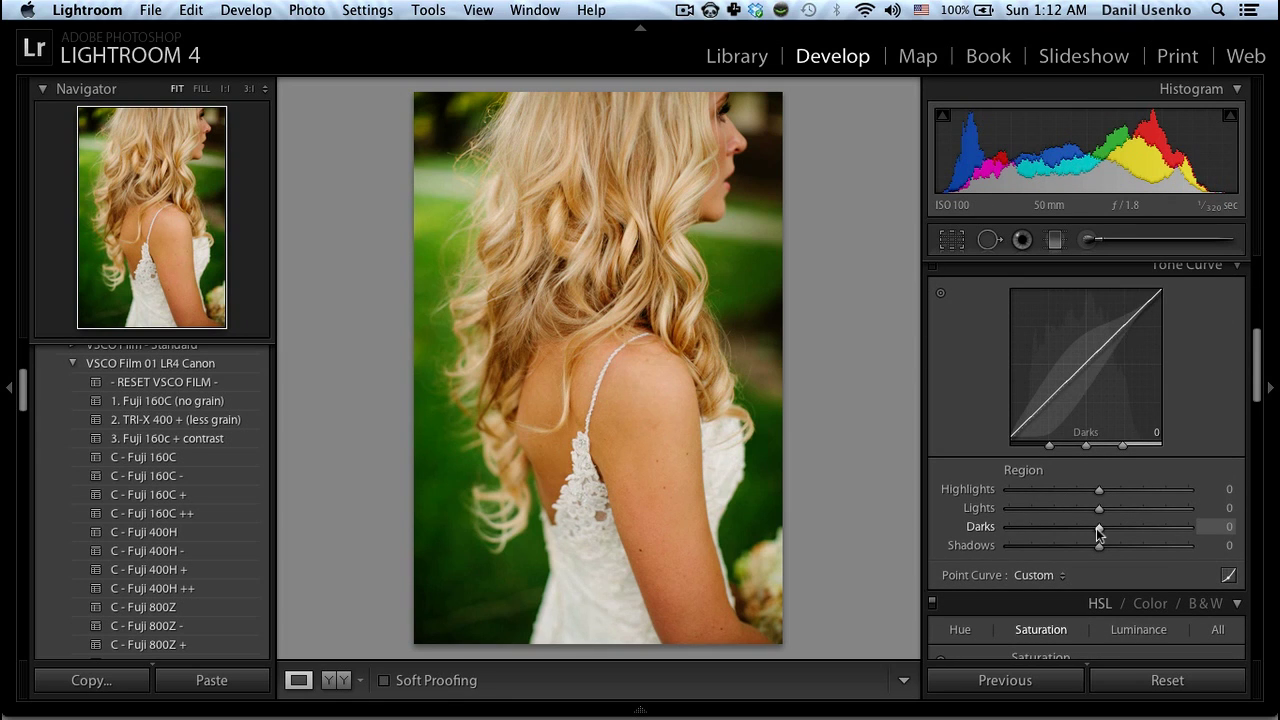
mouse_move(1098, 528)
left_mouse_down()
mouse_move(1087, 527)
mouse_move(1108, 508)
left_mouse_up()
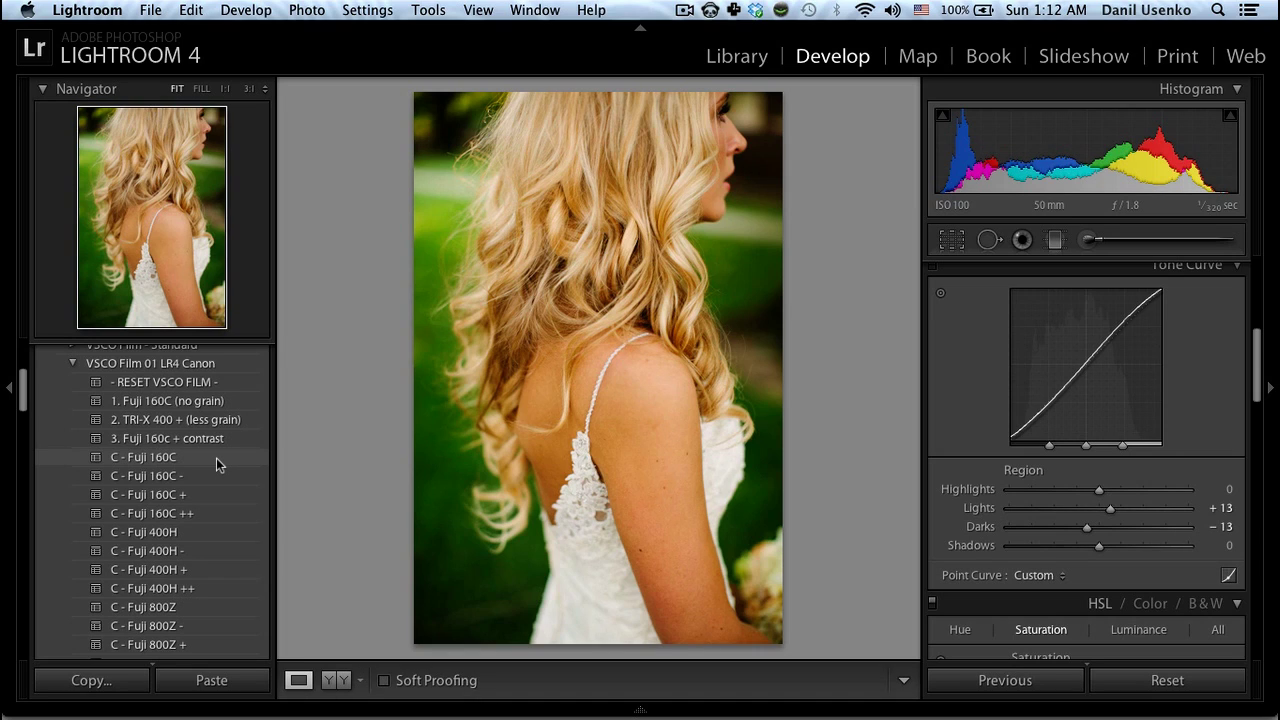
Reapply the C - Fuji 160C preset to the bride's photo to reset the tone curve changes.
scroll(209, 461, "down", 1)
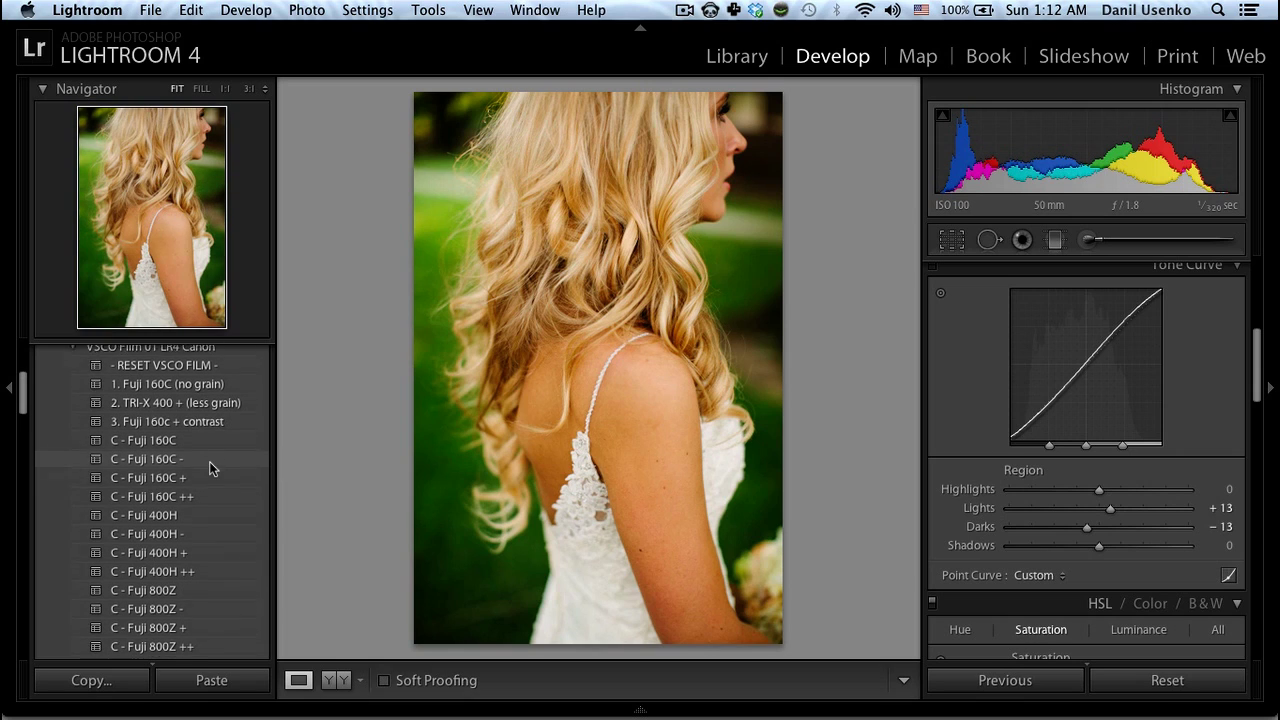
scroll(209, 461, "down", 1)
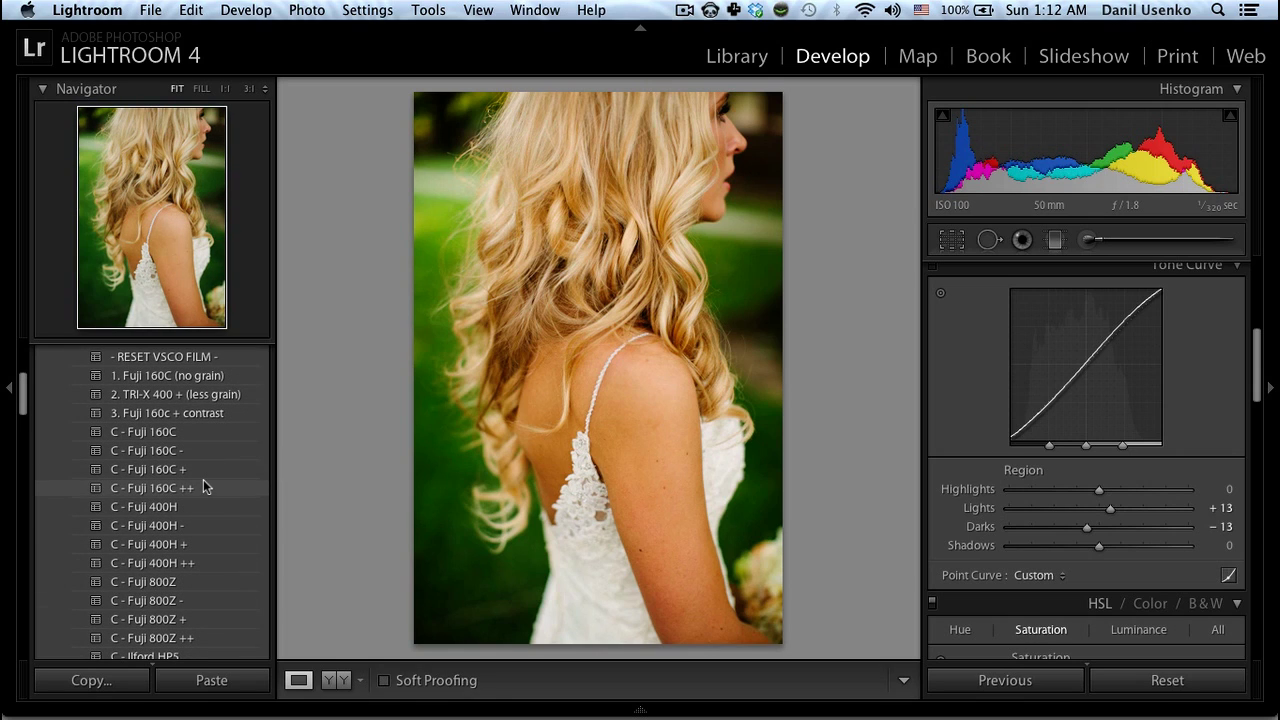
left_click(184, 432)
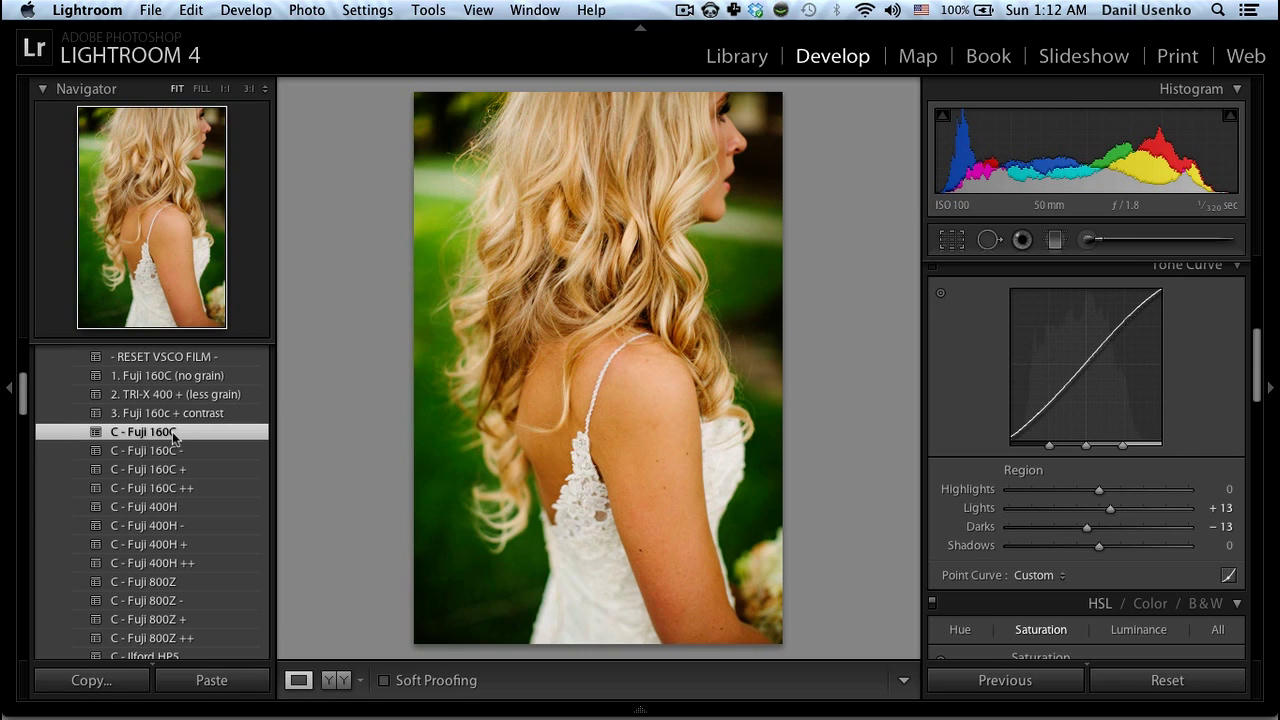
Convert the bride's photo with the C - Kodak T-MAX 3200 preset and check its grain settings.
scroll(199, 505, "down", 1)
scroll(199, 505, "down", 8)
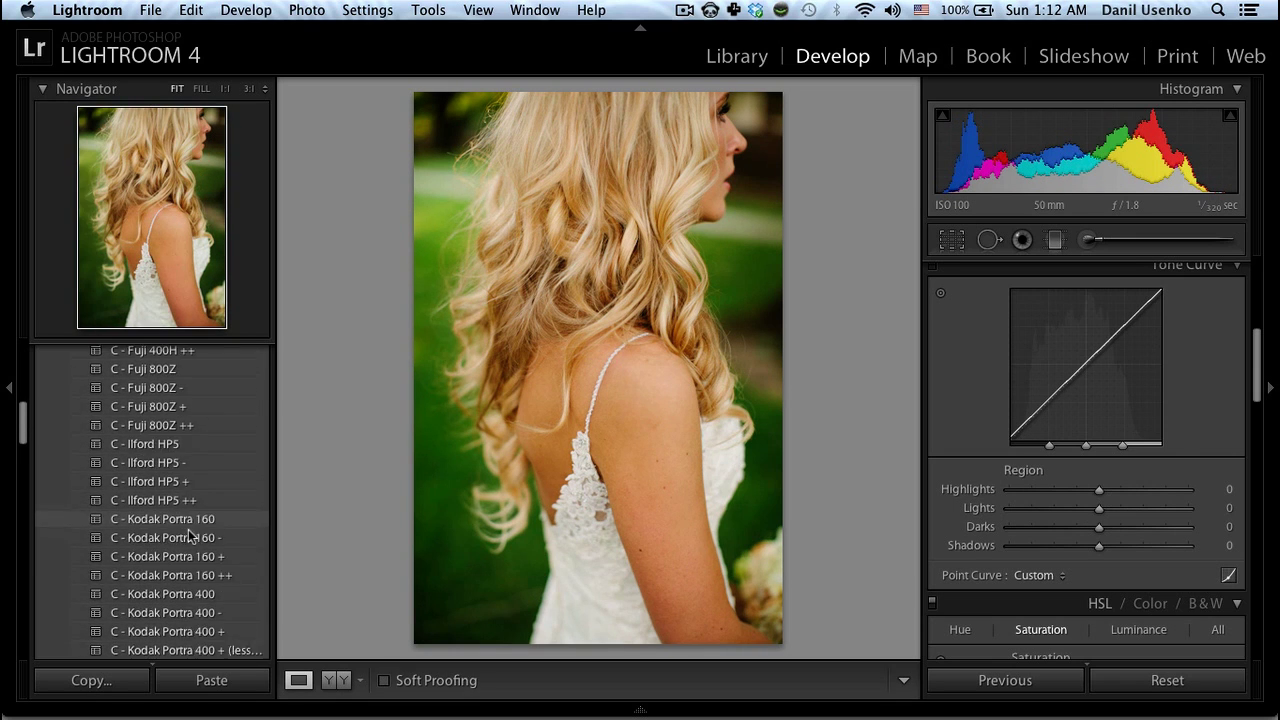
scroll(190, 535, "down", 3)
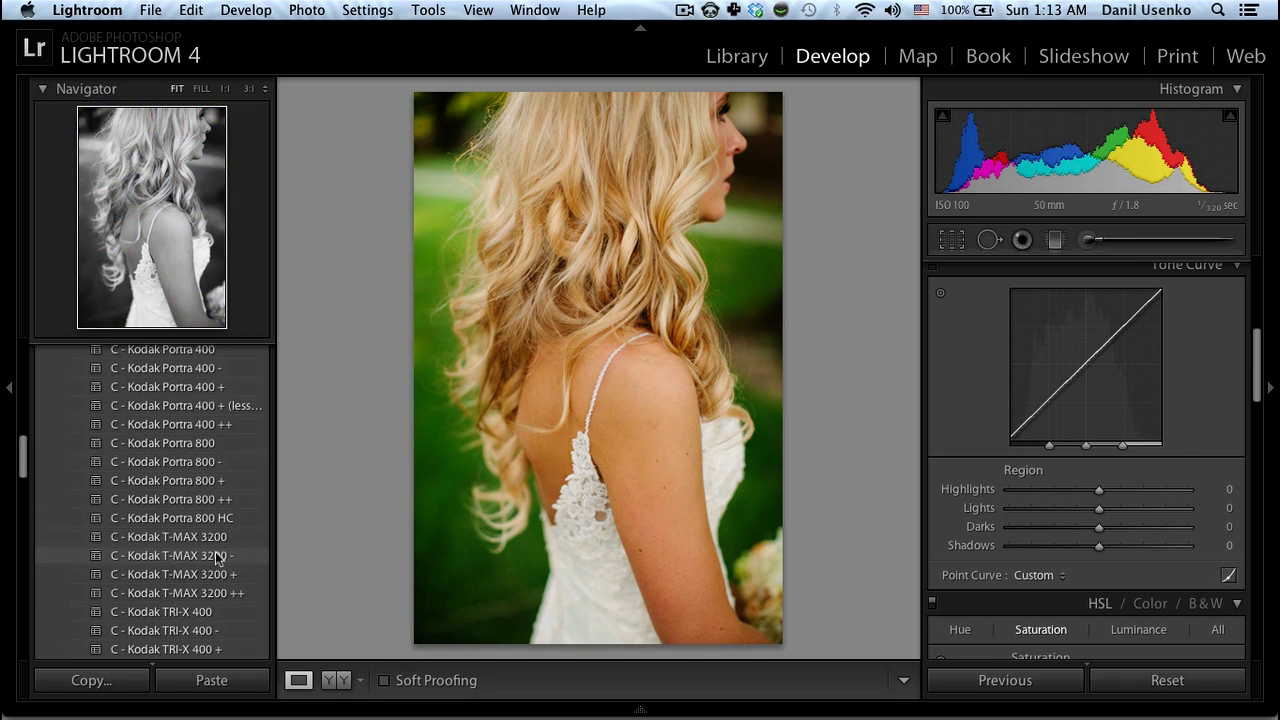
left_click(193, 541)
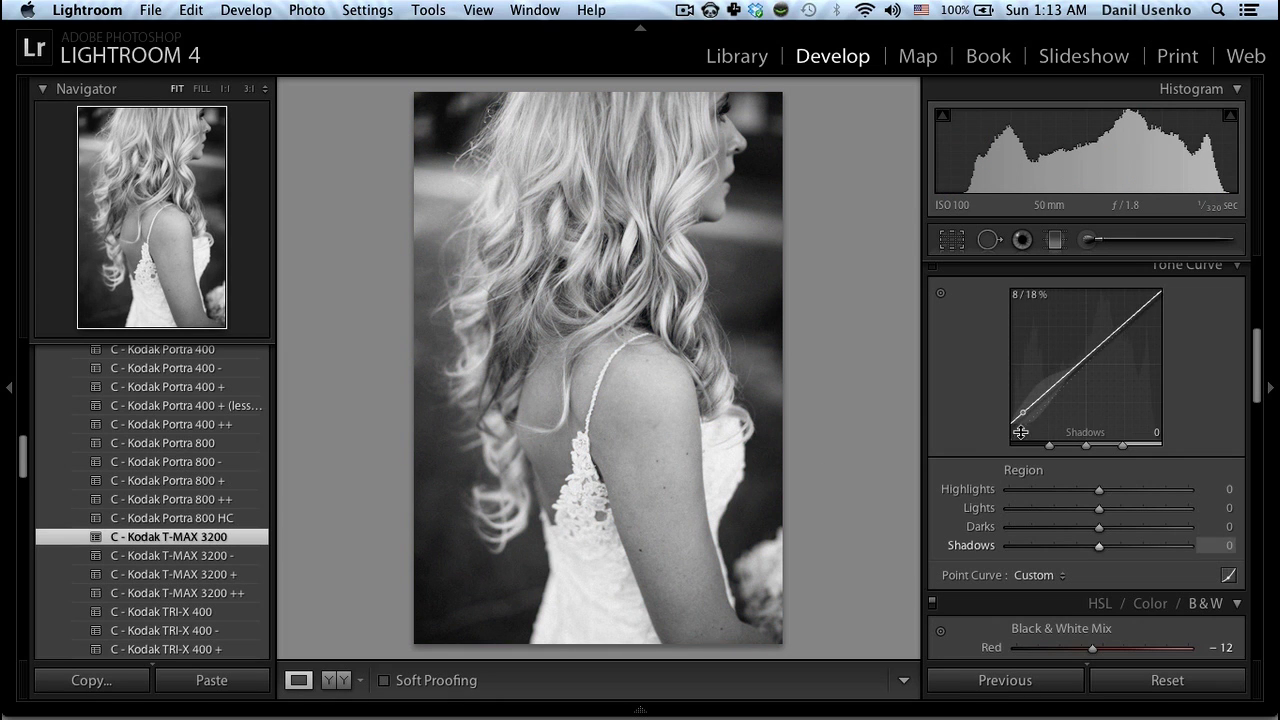
scroll(994, 443, "down", 15)
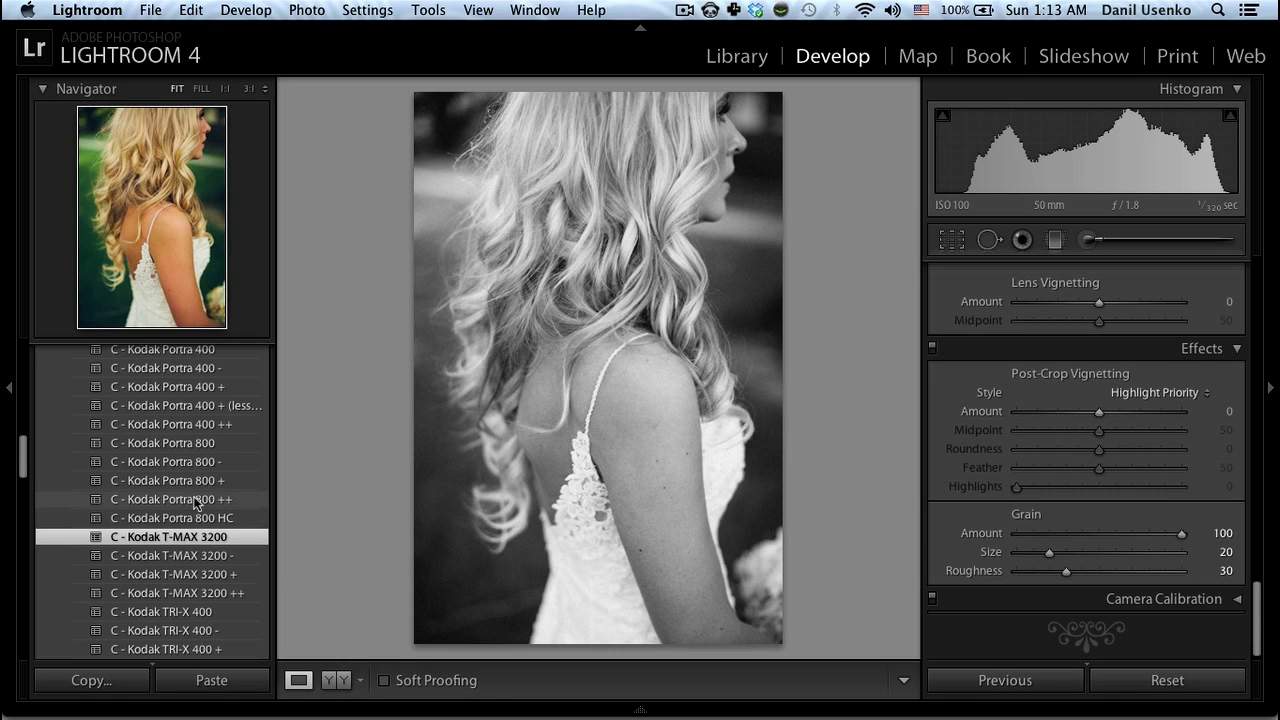
Return the bride's photo to the C - Fuji 160C preset and remove its grain by setting the amount to 0.
scroll(193, 496, "up", 5)
scroll(193, 496, "up", 4)
left_click(187, 467)
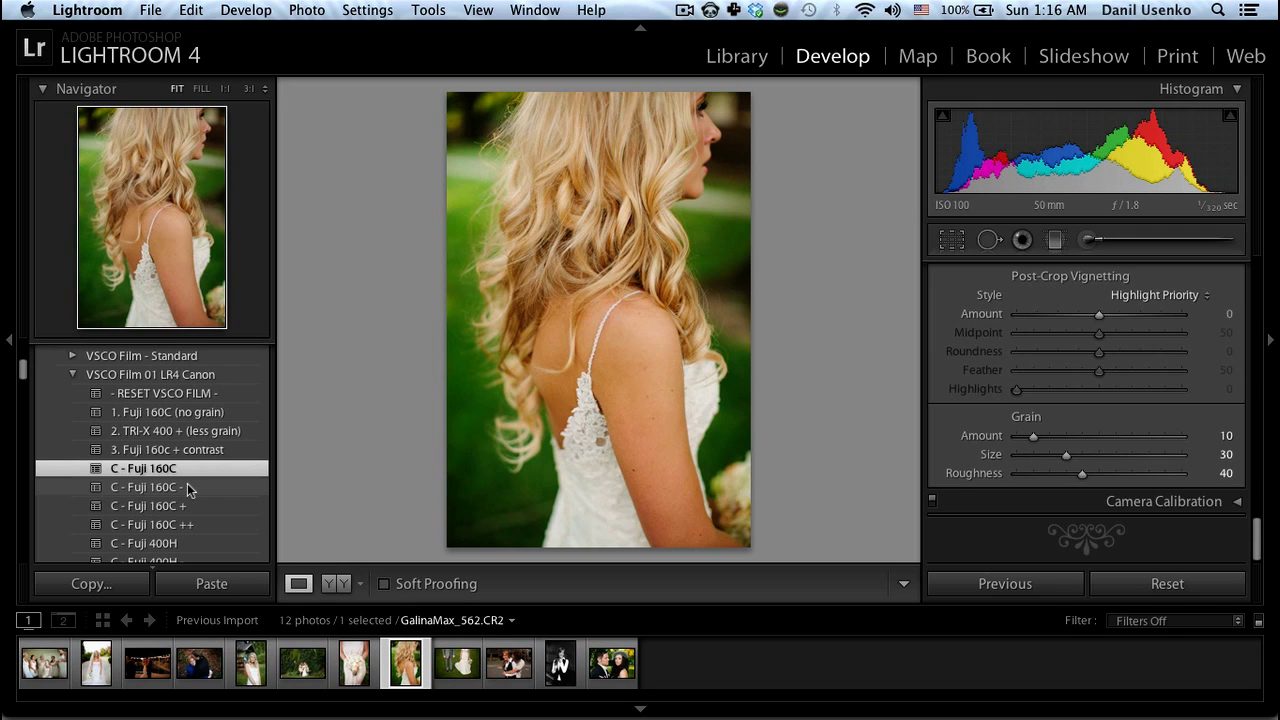
left_click(187, 483)
left_click(179, 468)
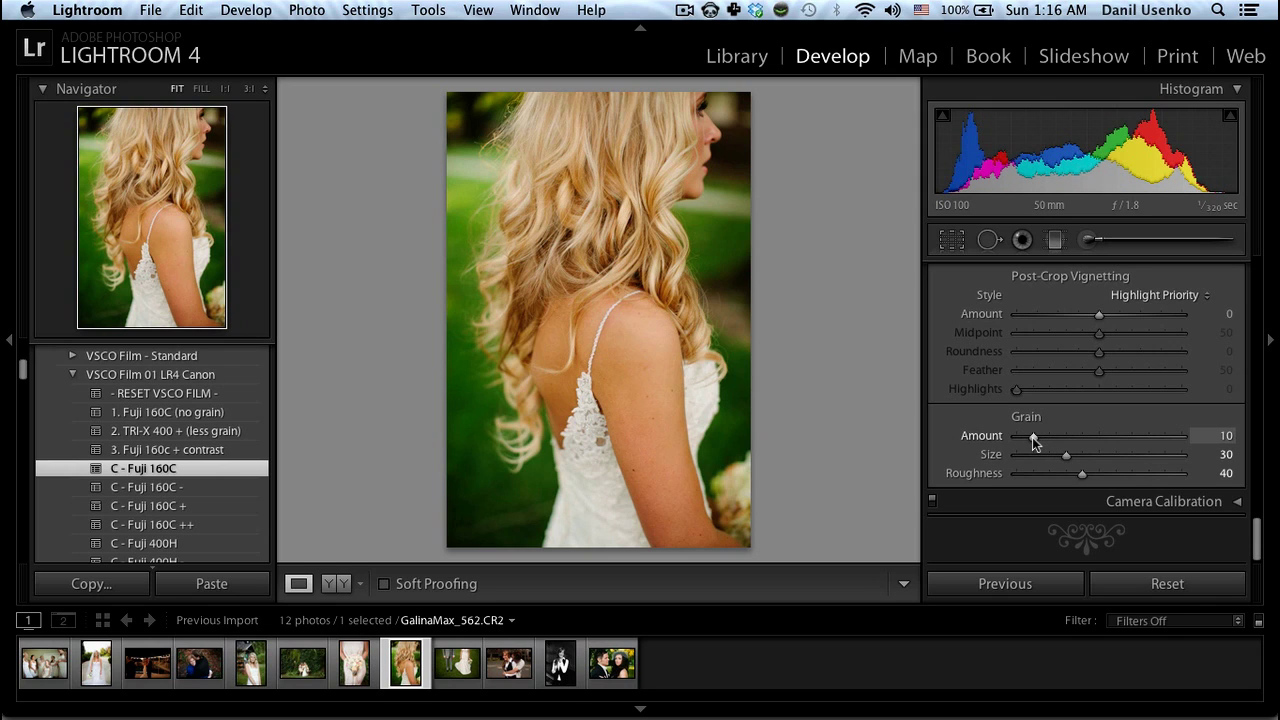
left_click_drag(1032, 437, 1018, 437)
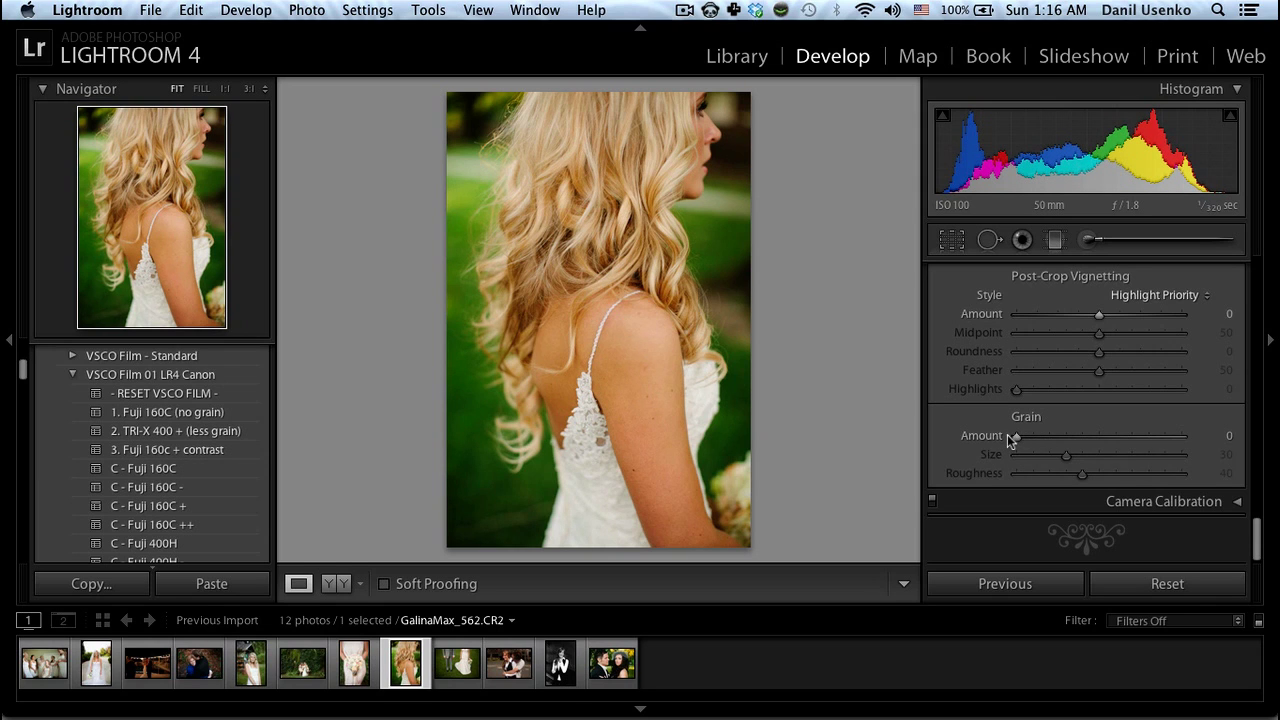
Examine the noise reduction, tone curve and HSL saturation settings of the bride's photo.
scroll(979, 428, "up", 15)
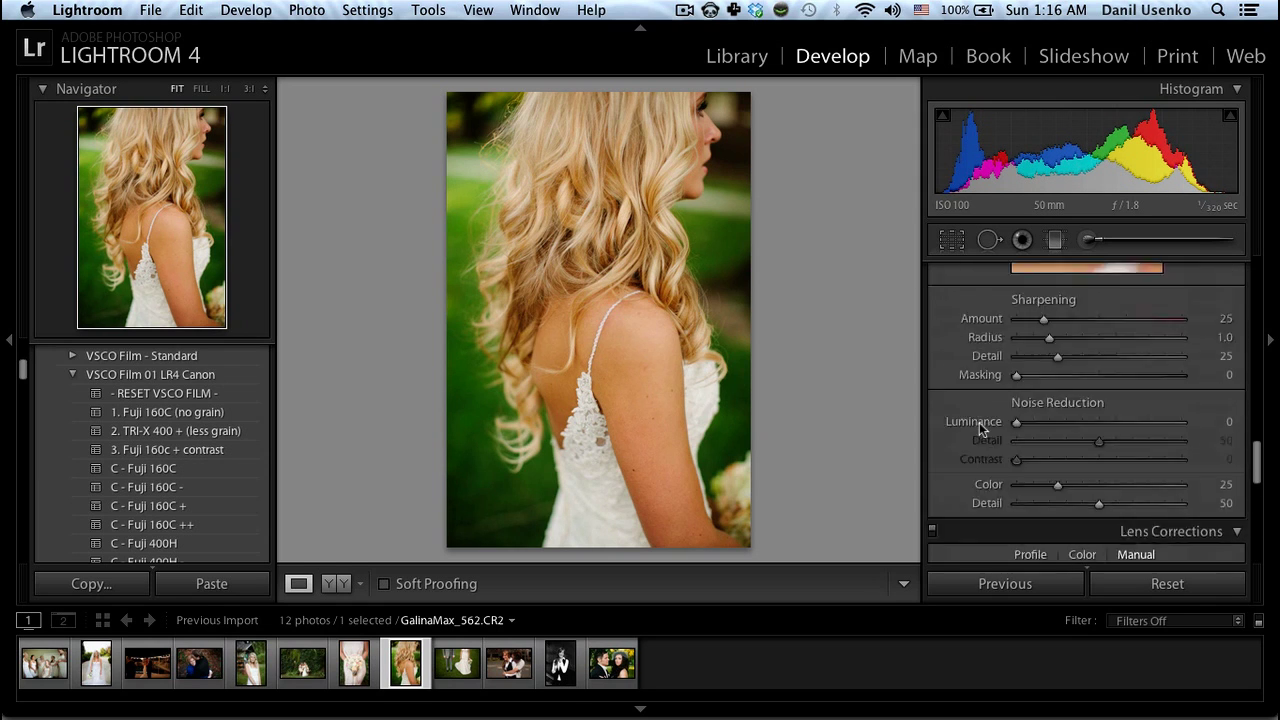
scroll(979, 425, "up", 4)
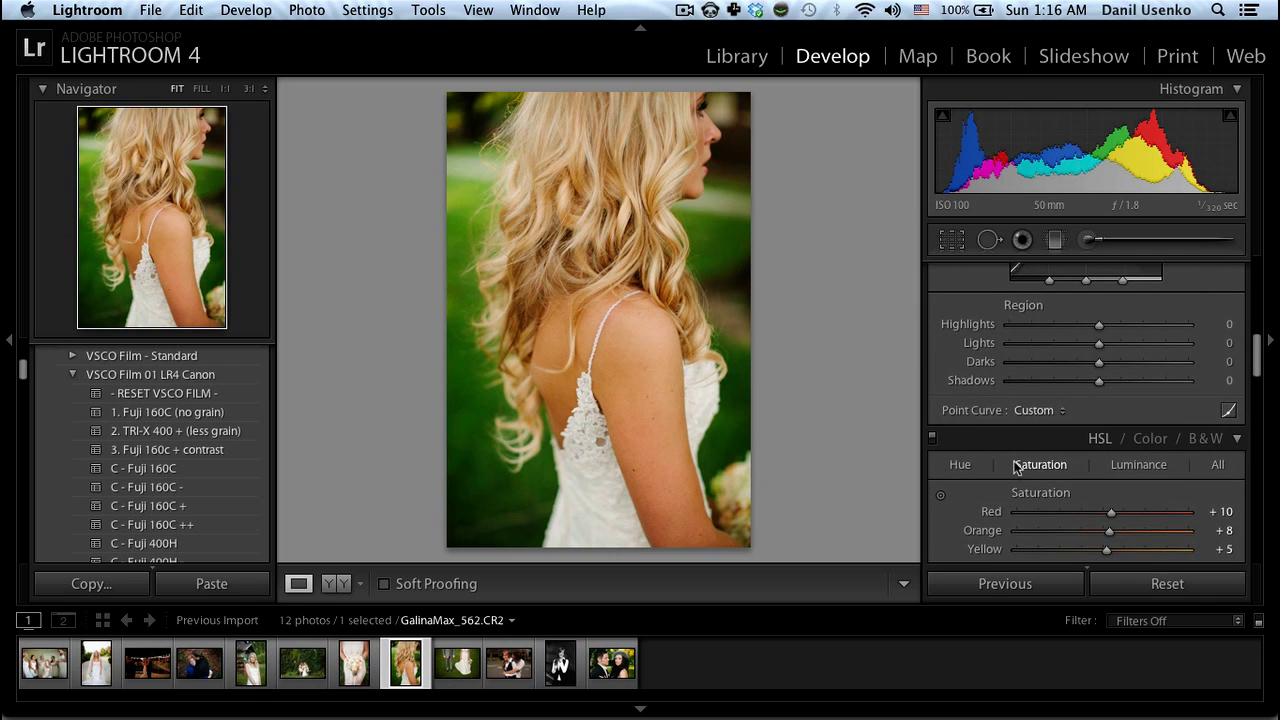
scroll(1014, 465, "down", 4)
scroll(1016, 471, "down", 1)
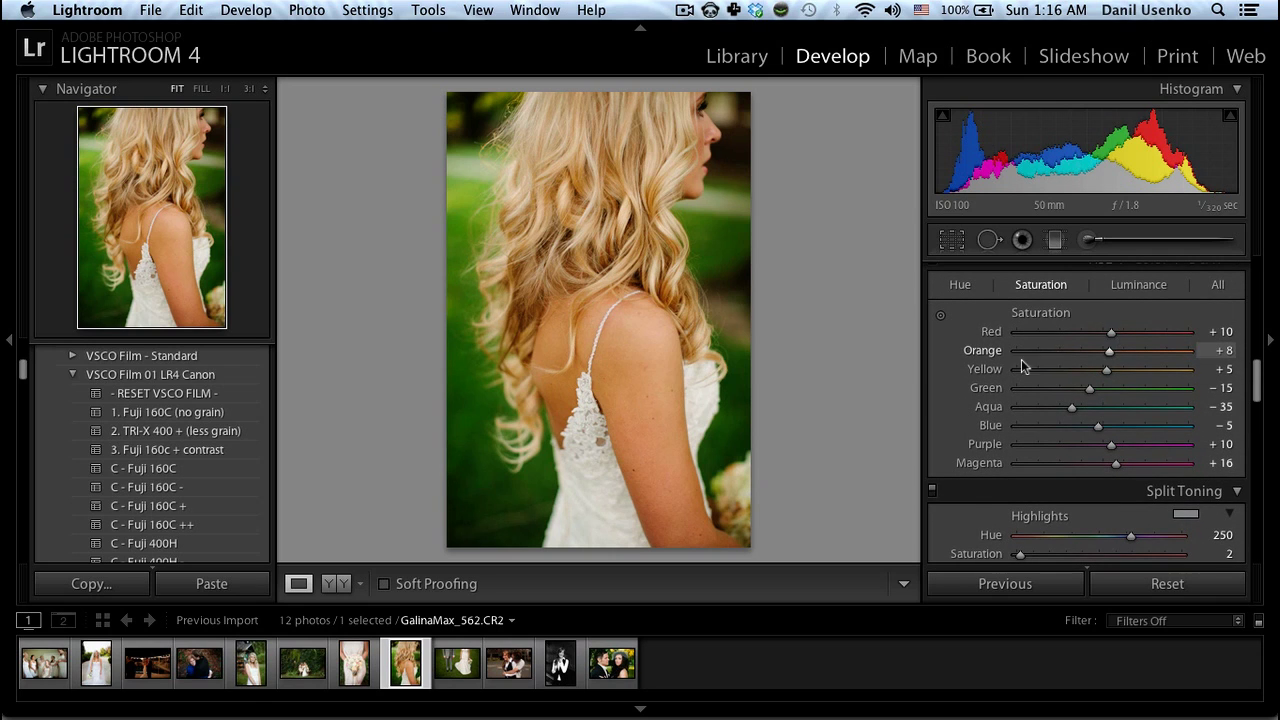
Save the bride photo's develop settings as a new preset named "no grain 160C Fuji" in the User Presets folder.
scroll(965, 492, "down", 20)
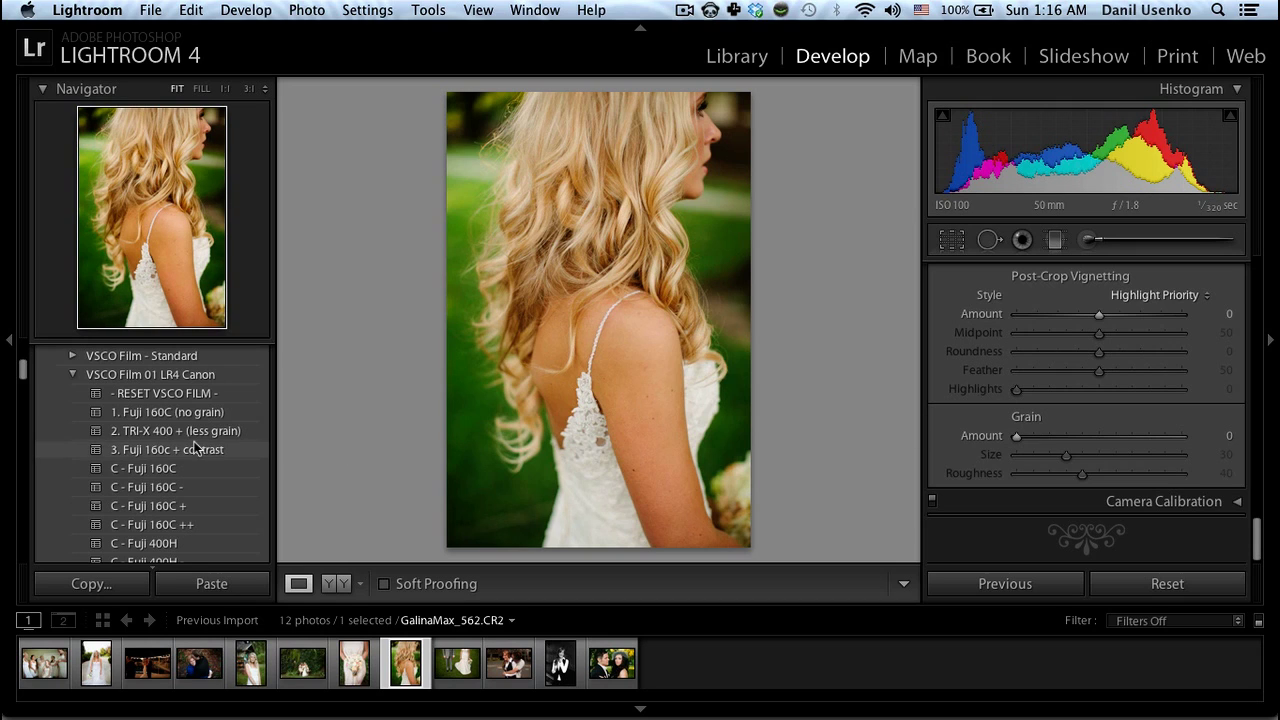
scroll(195, 448, "up", 5)
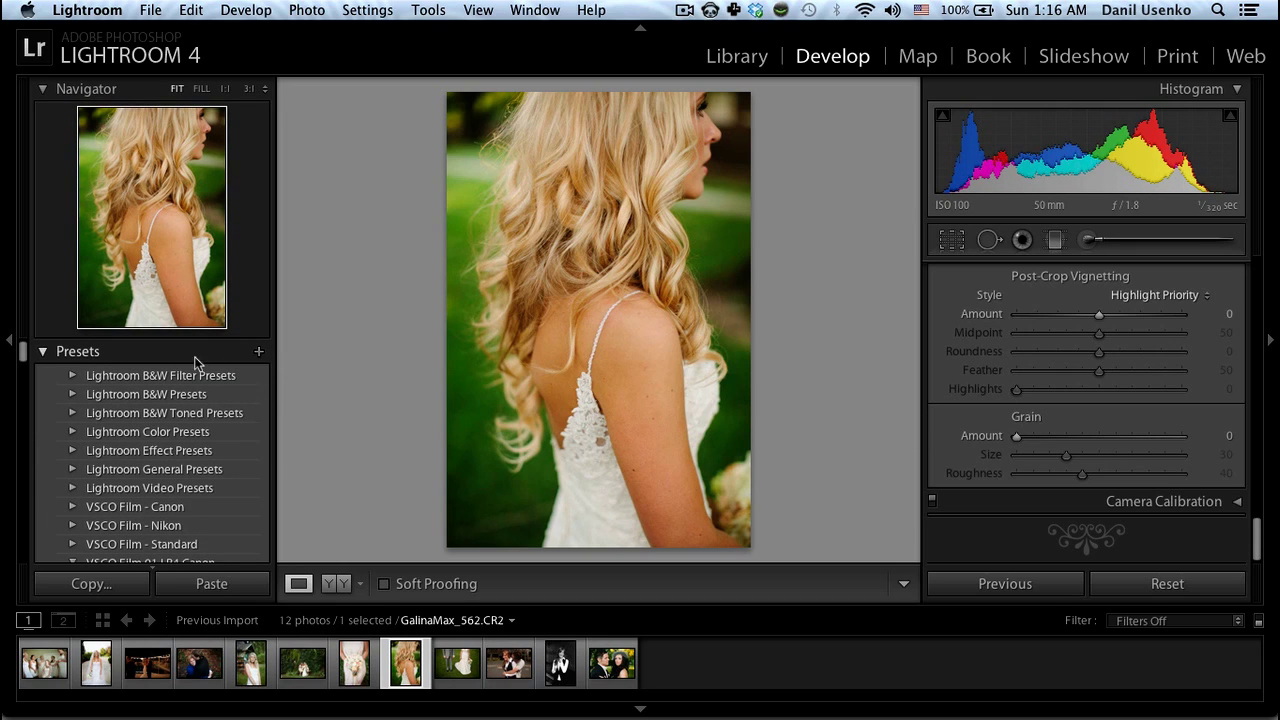
left_click(257, 352)
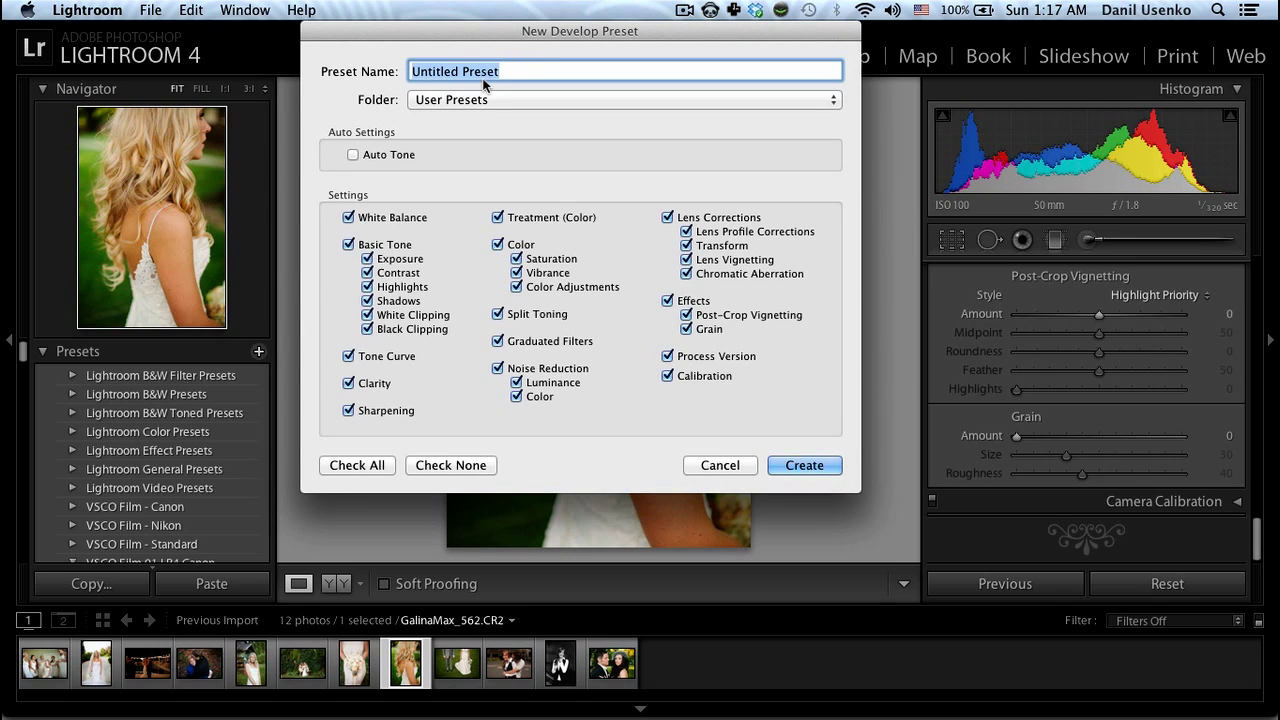
type("no grain 160C Fuji")
left_click(461, 100)
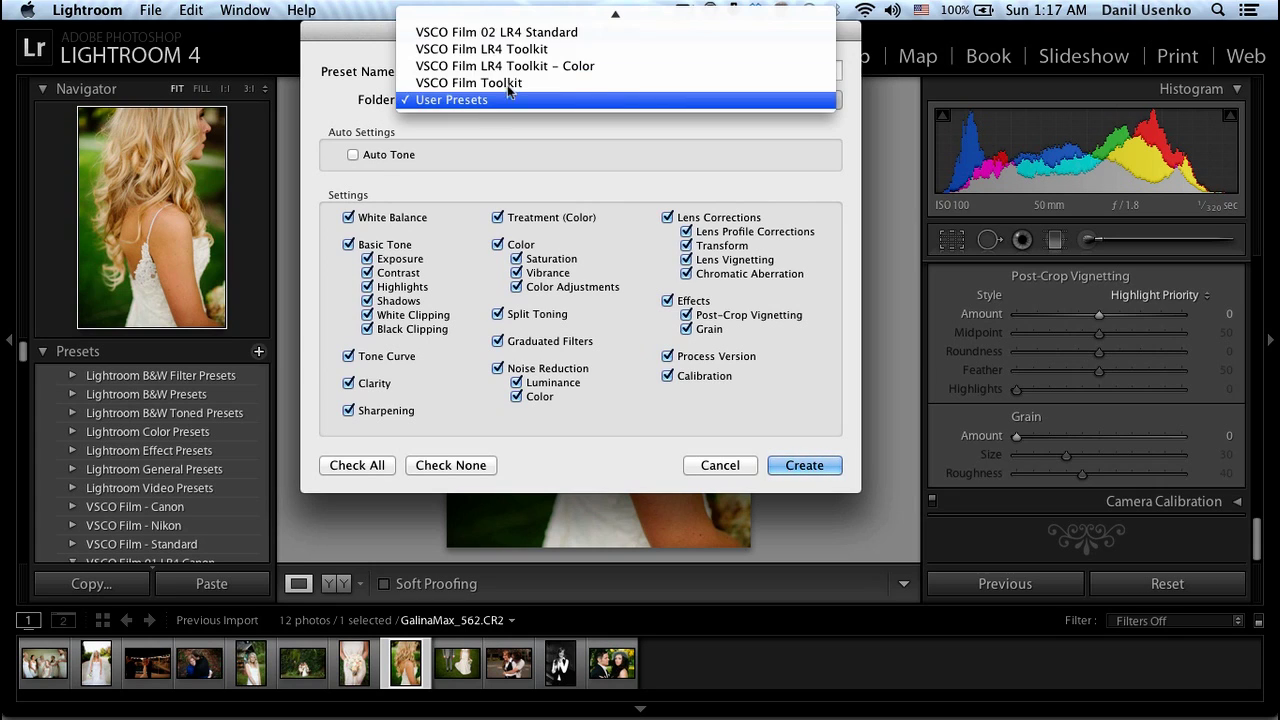
scroll(508, 72, "up", 5)
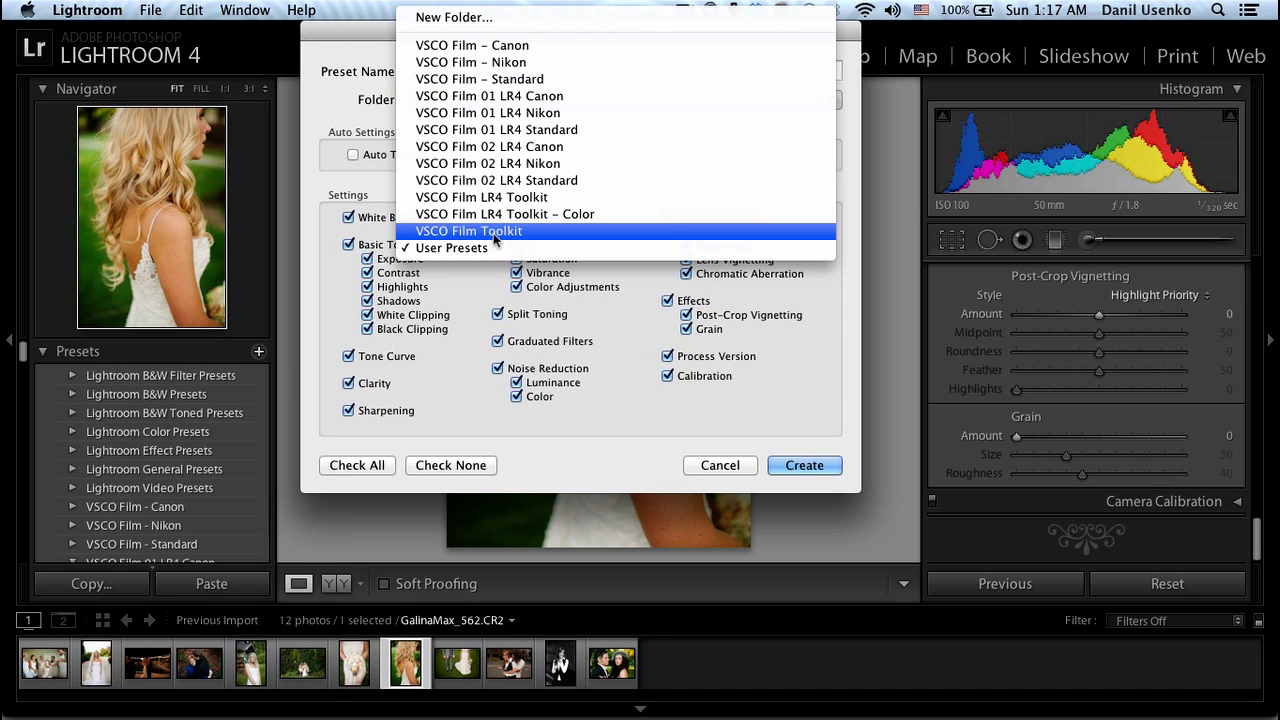
left_click(481, 248)
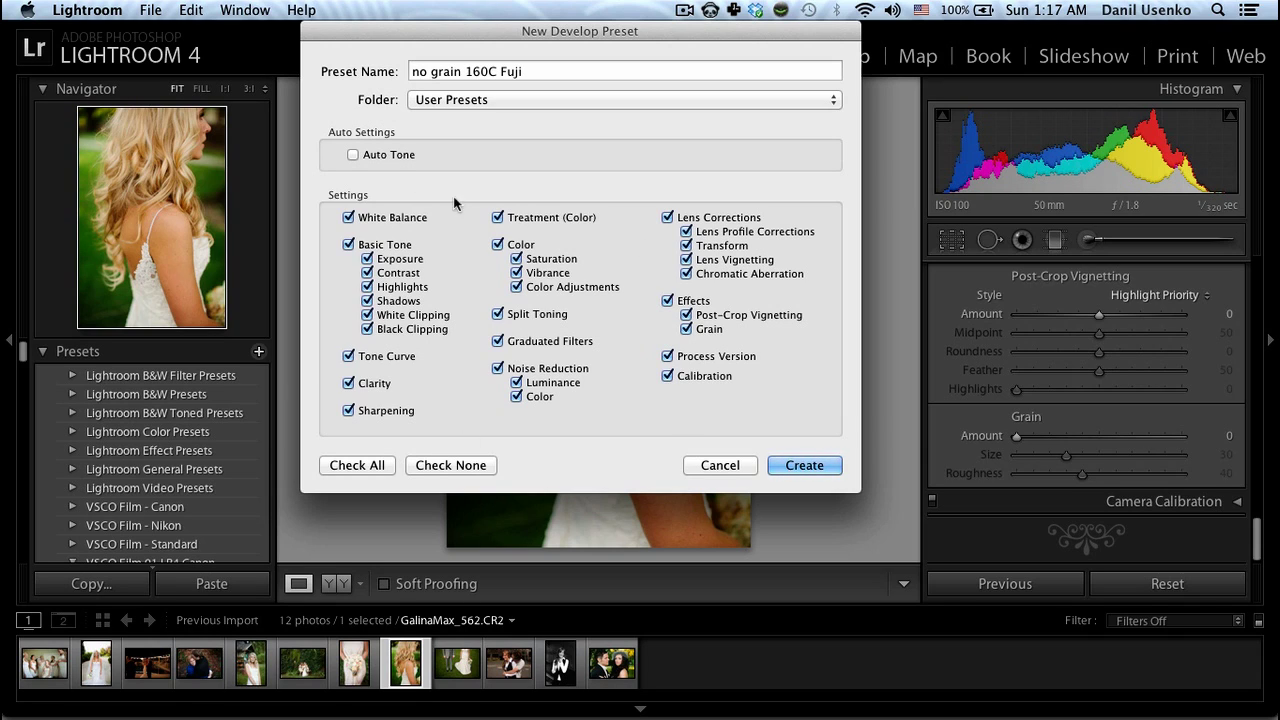
left_click(782, 466)
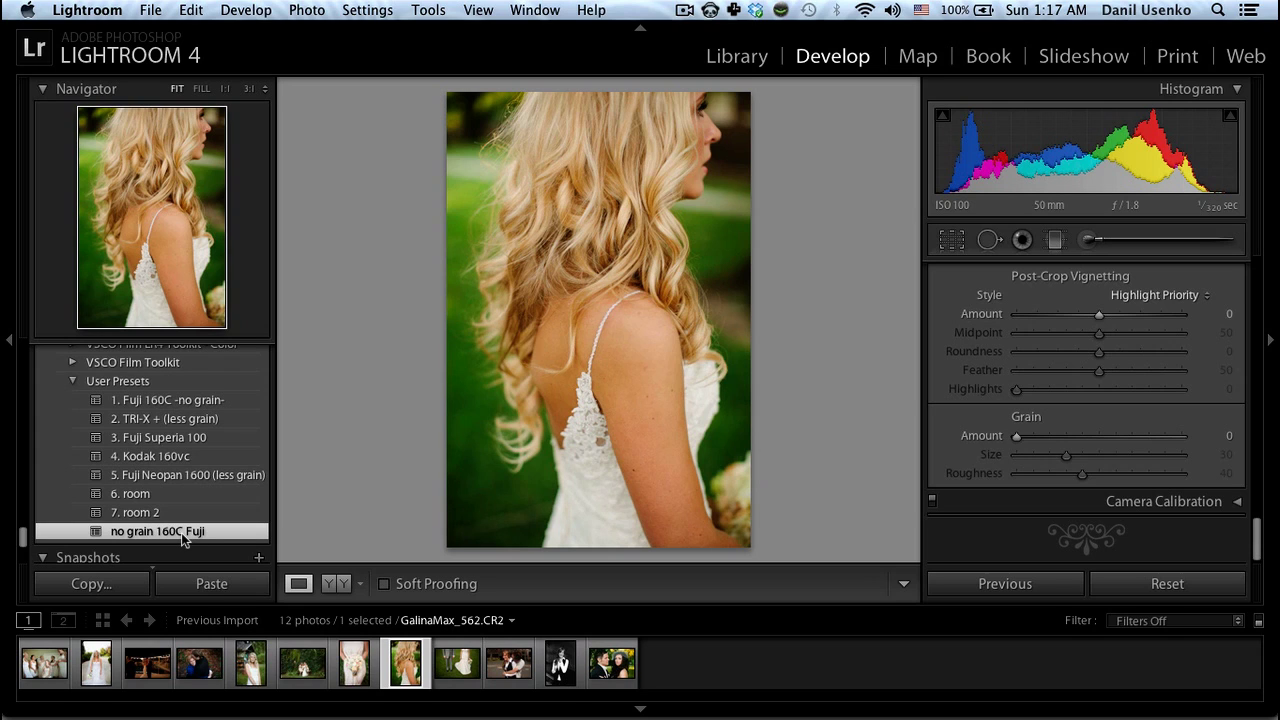
Apply the no grain 160C Fuji preset to the bouquet photo and the photo of the couple standing on the grass.
left_click(352, 653)
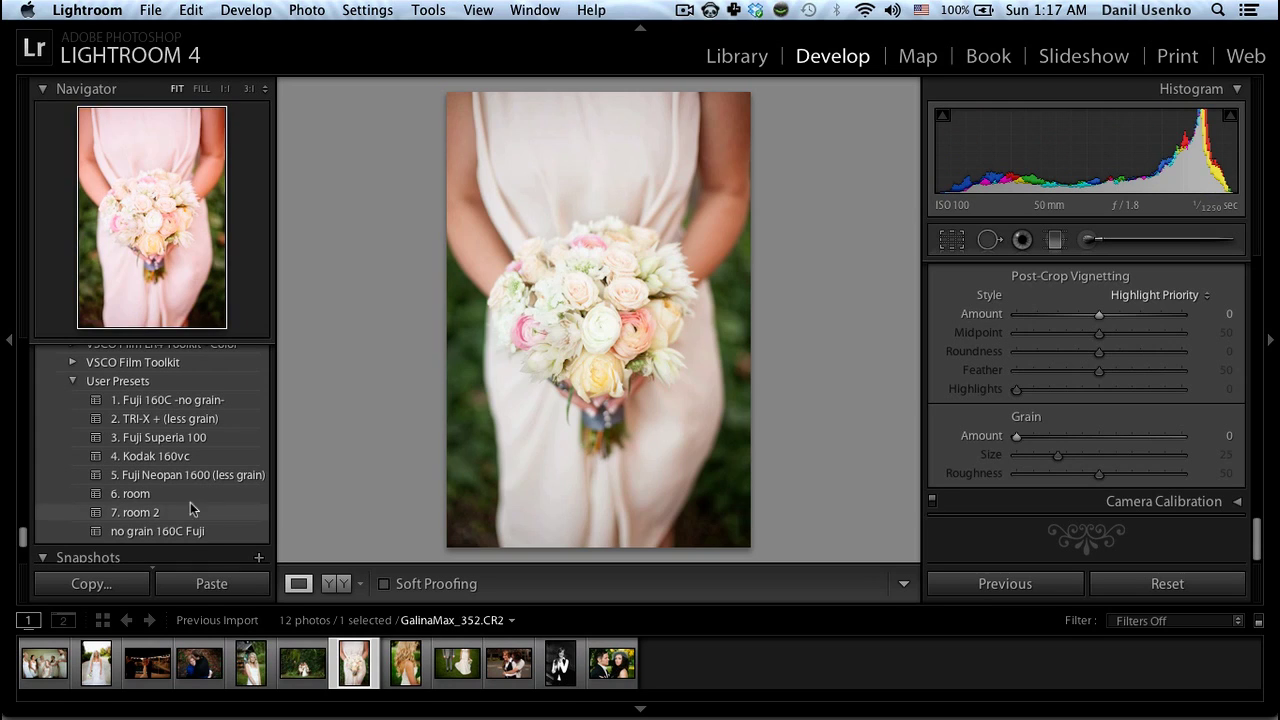
left_click(167, 531)
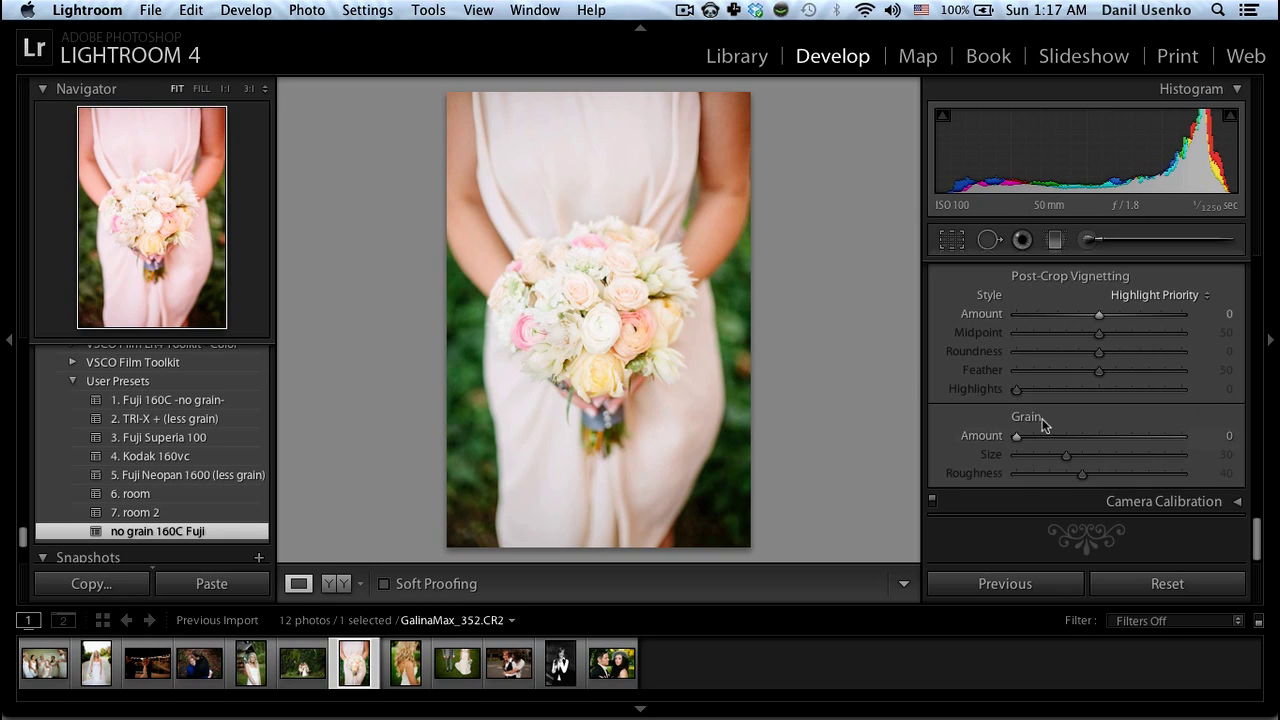
left_click(452, 665)
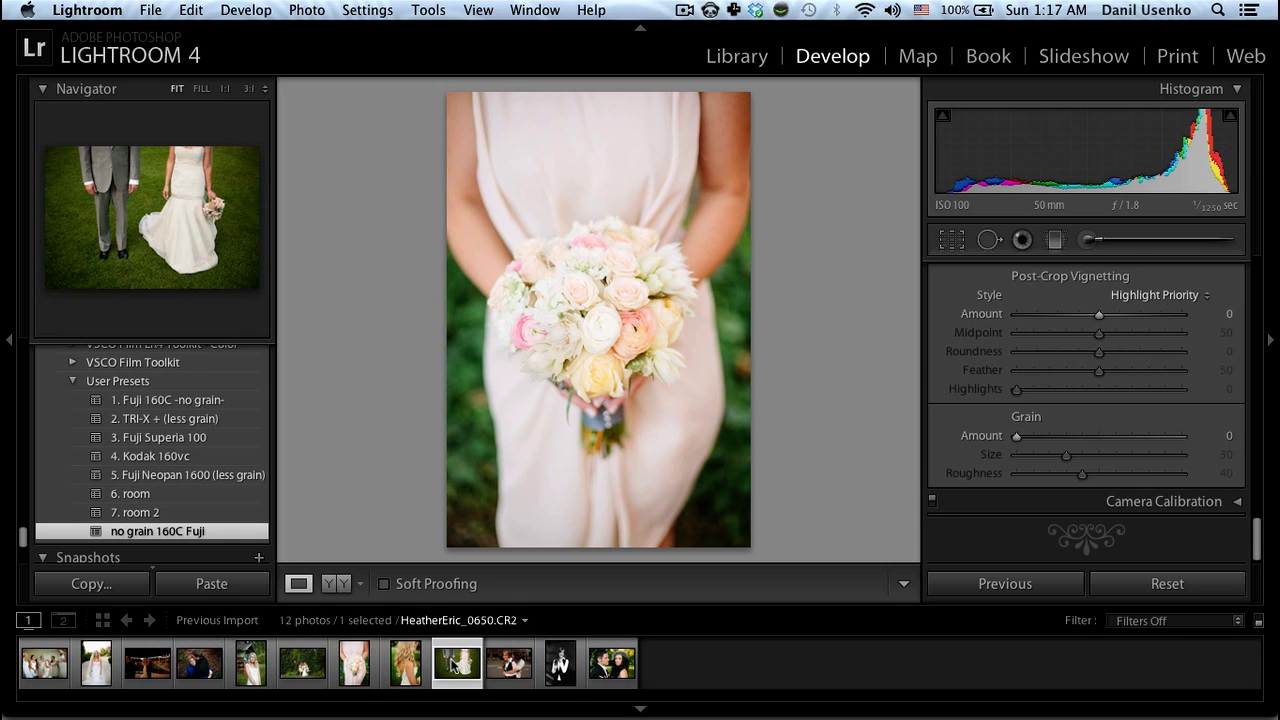
left_click(172, 533)
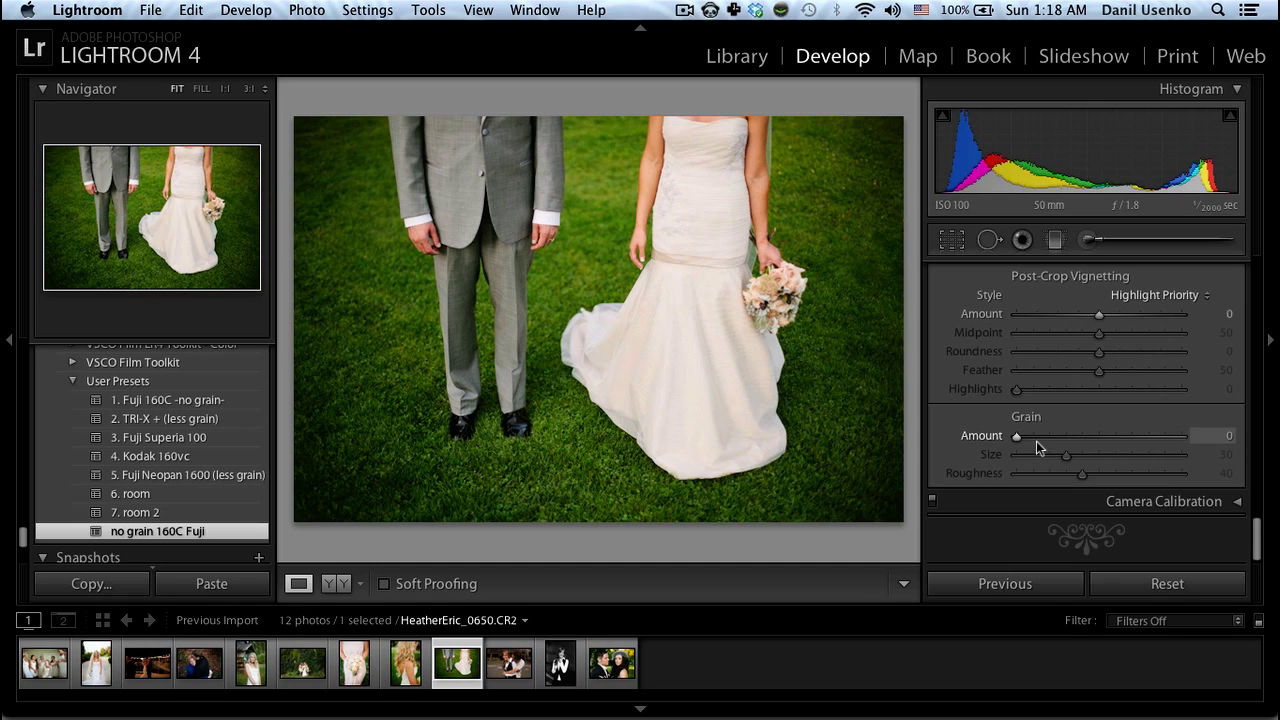
Start a new photo import from the raw 2 folder with all its photos checked.
left_click(743, 57)
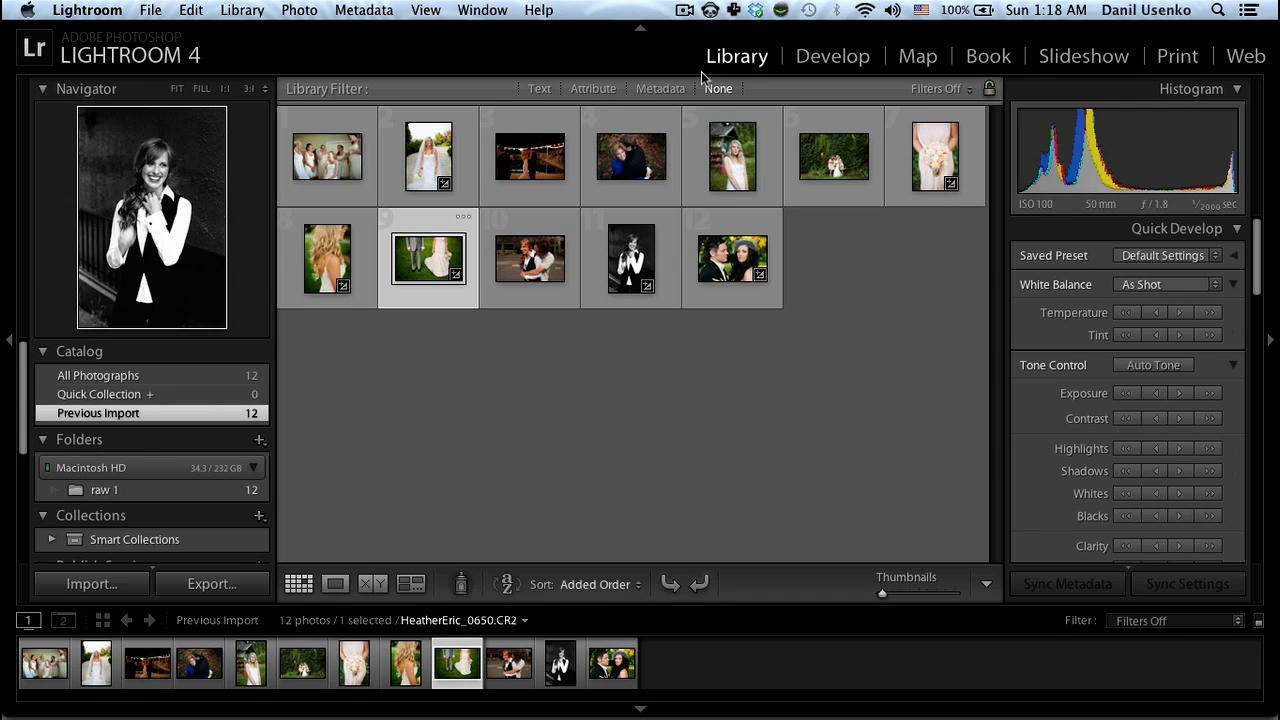
left_click(77, 586)
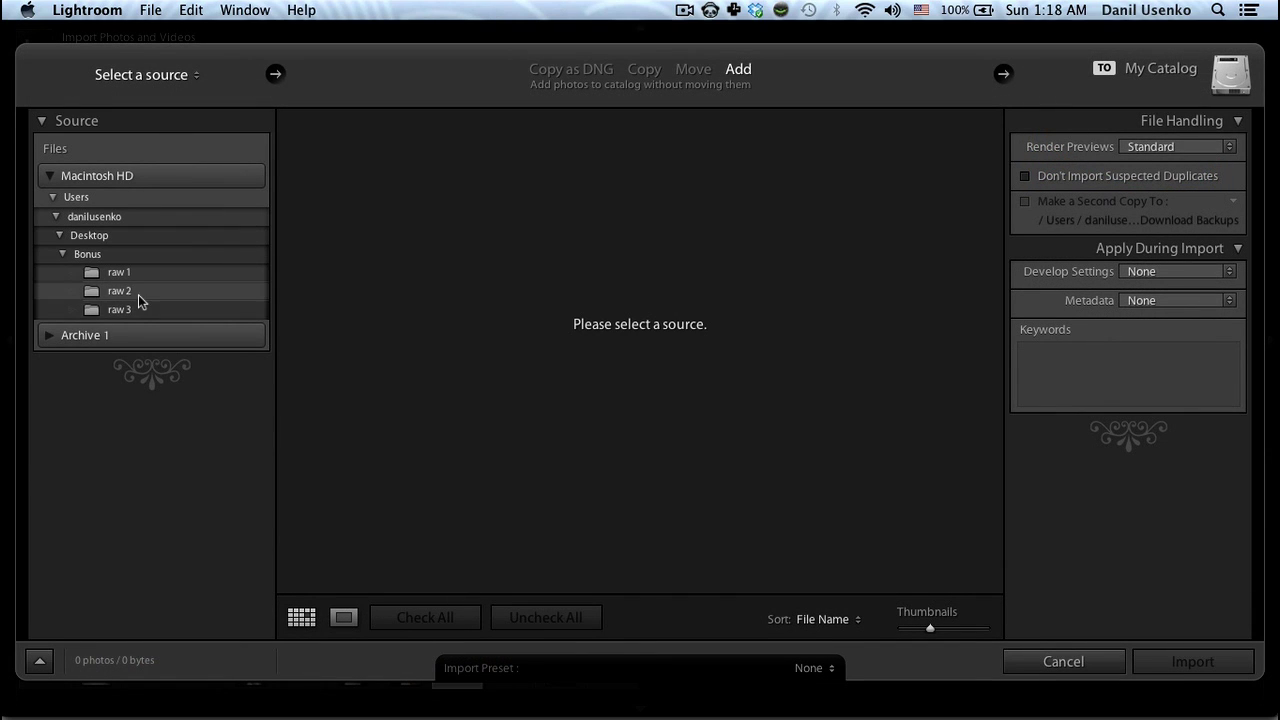
left_click(120, 291)
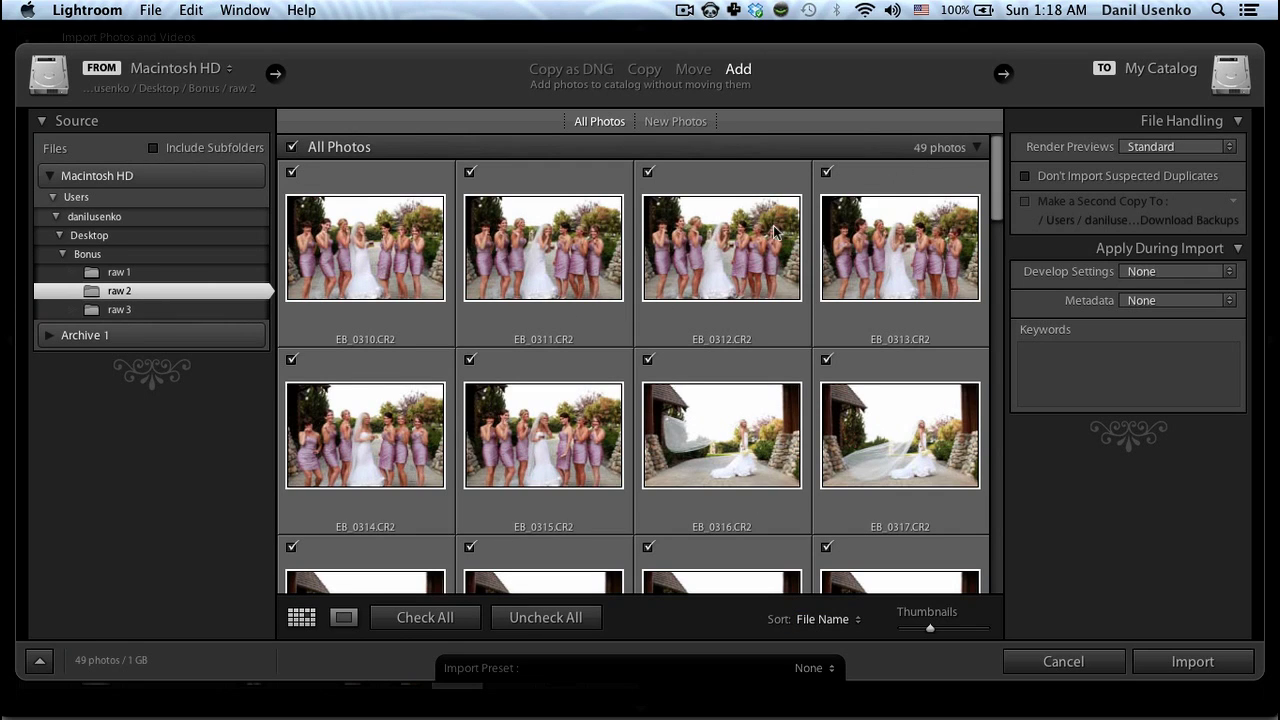
left_click(292, 148)
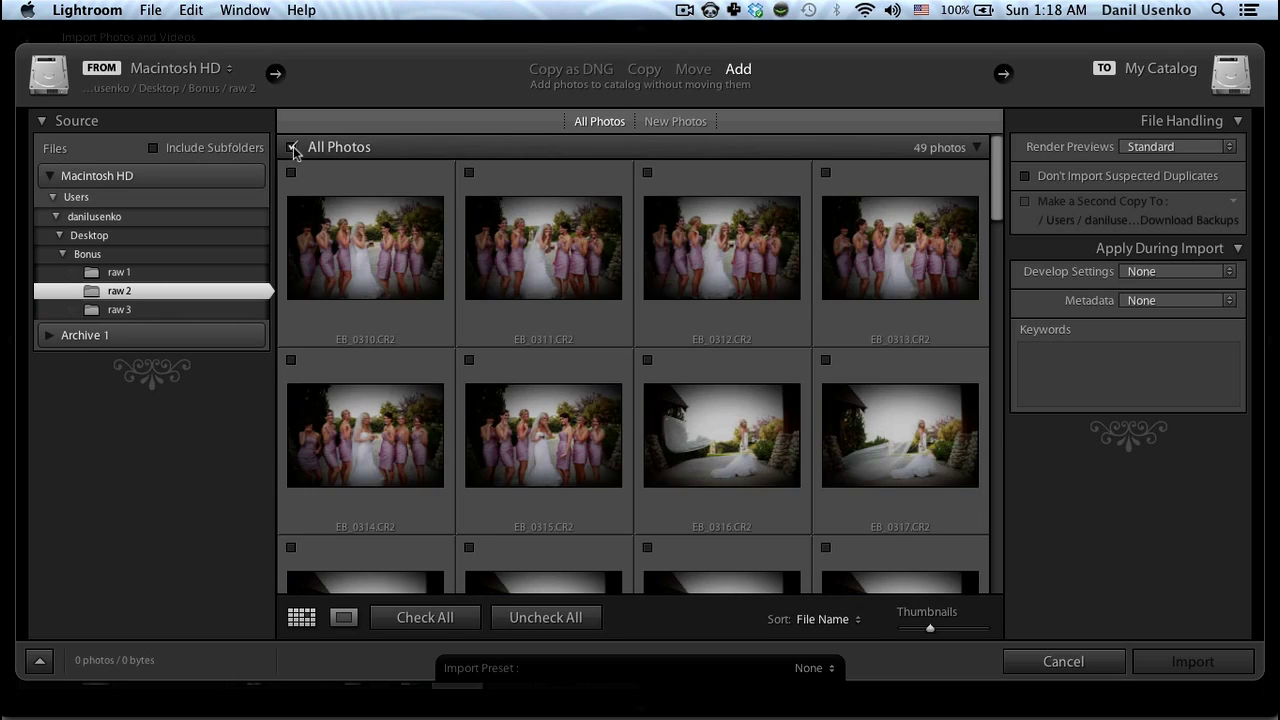
left_click(292, 148)
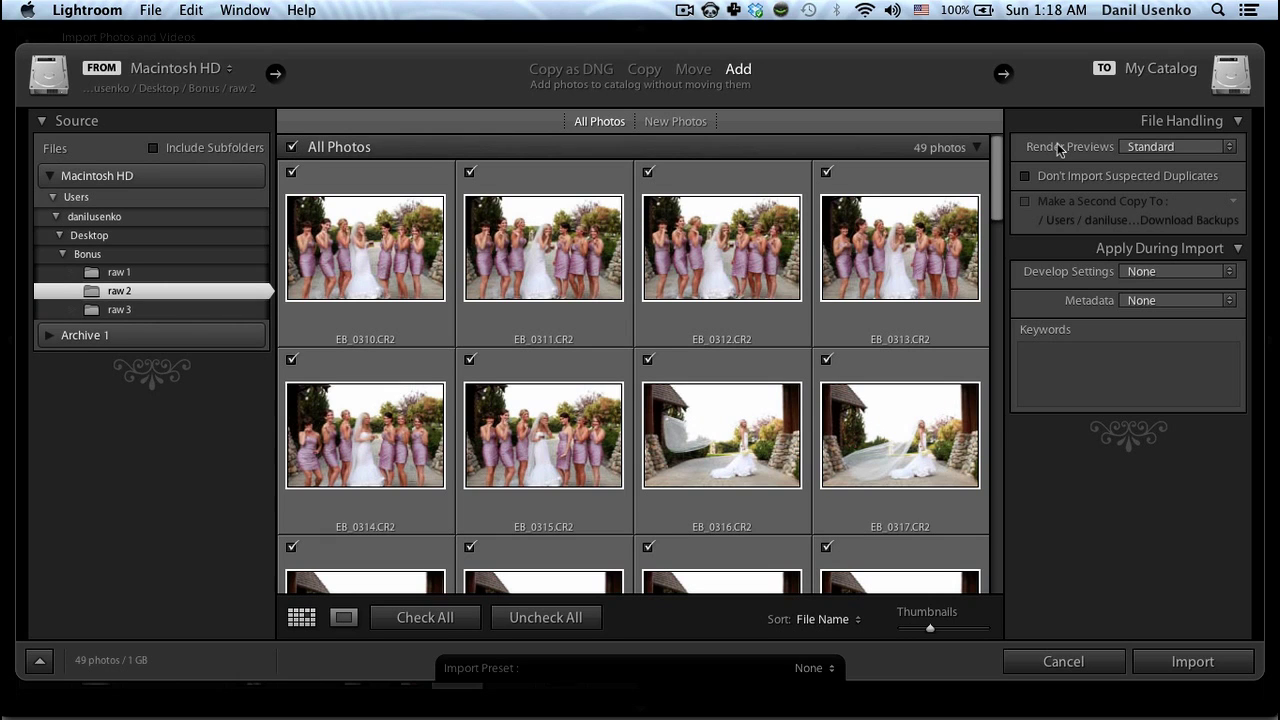
Import the photos with 1:1 previews and the no grain 160C Fuji user preset as develop settings.
left_click(1160, 147)
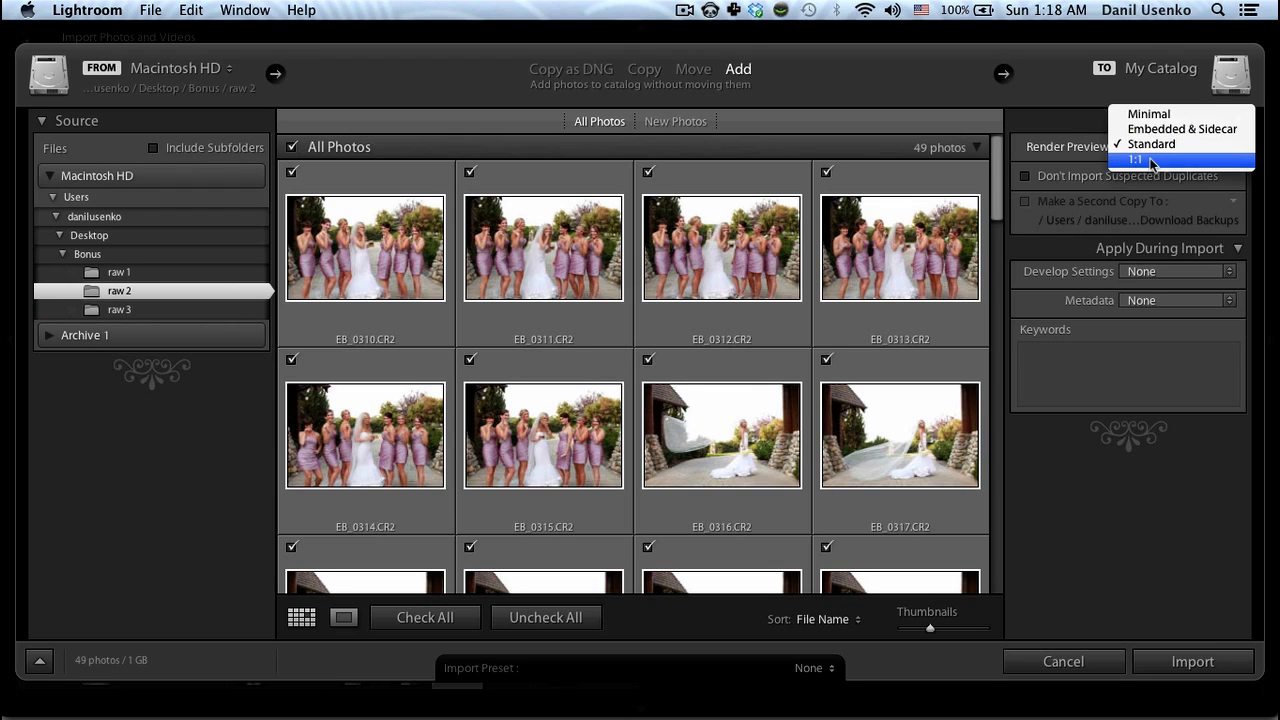
left_click(1154, 162)
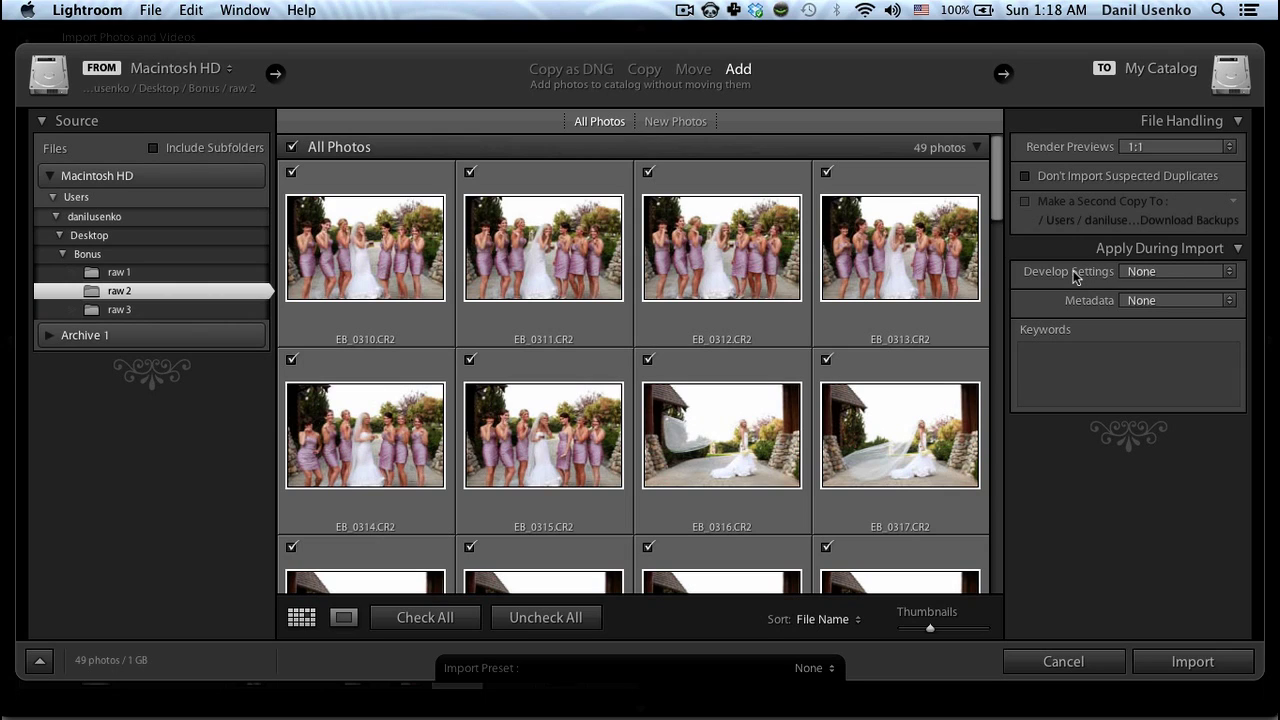
left_click(1141, 273)
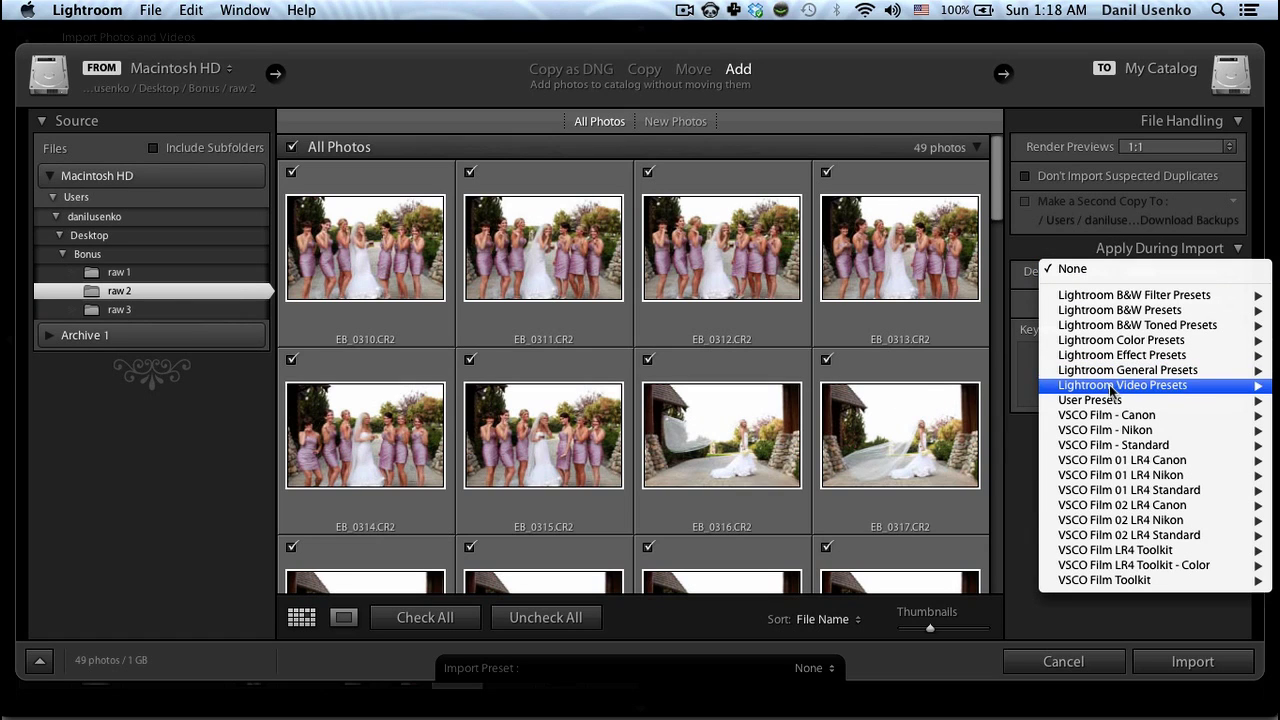
mouse_move(1108, 401)
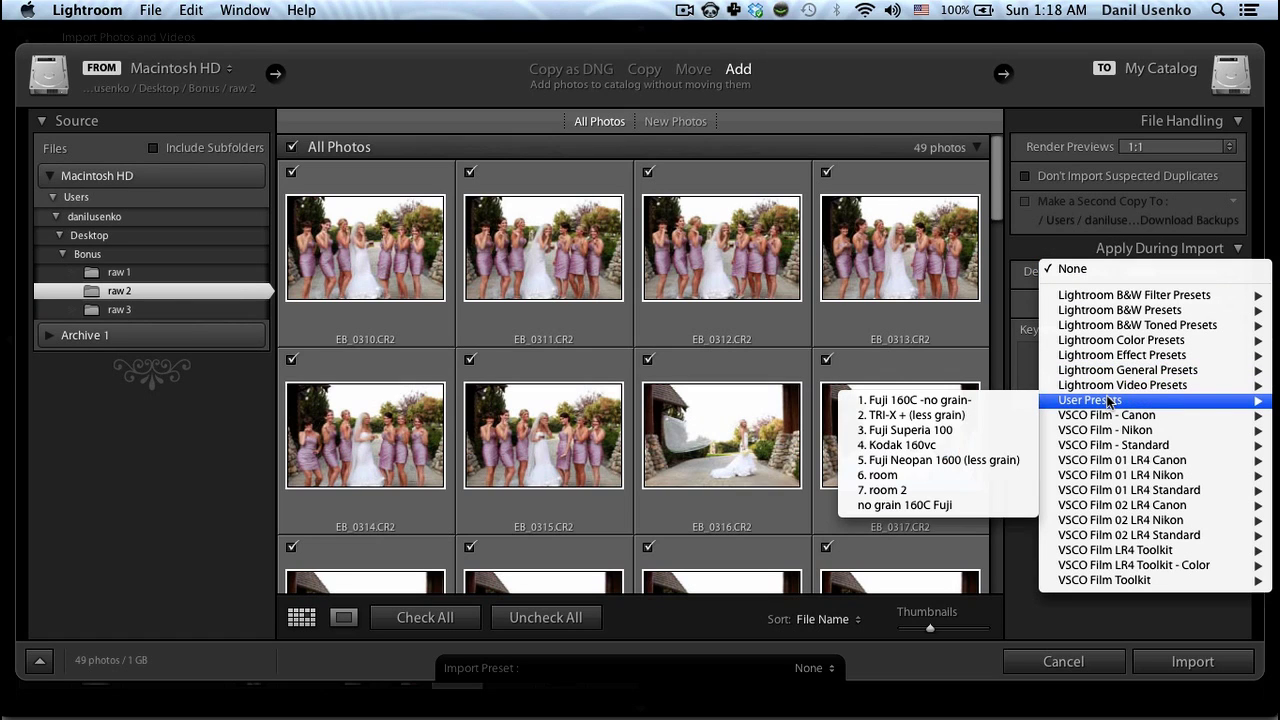
left_click(926, 507)
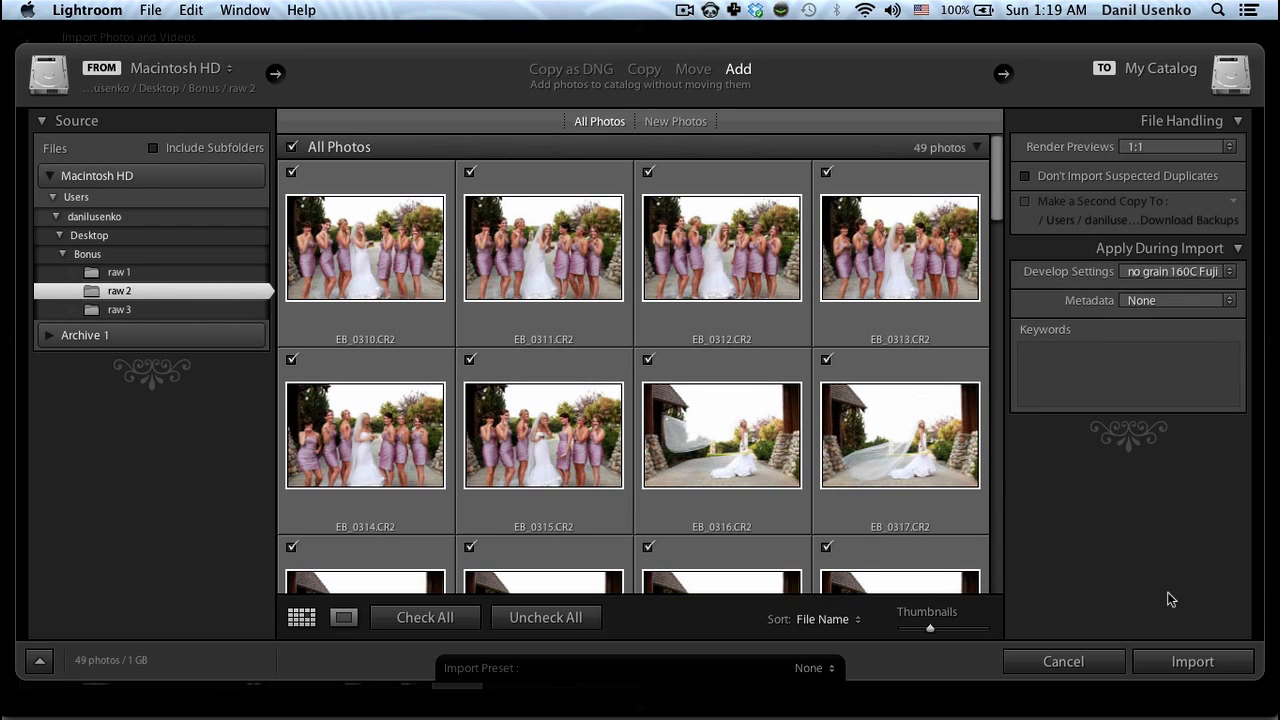
left_click(1193, 661)
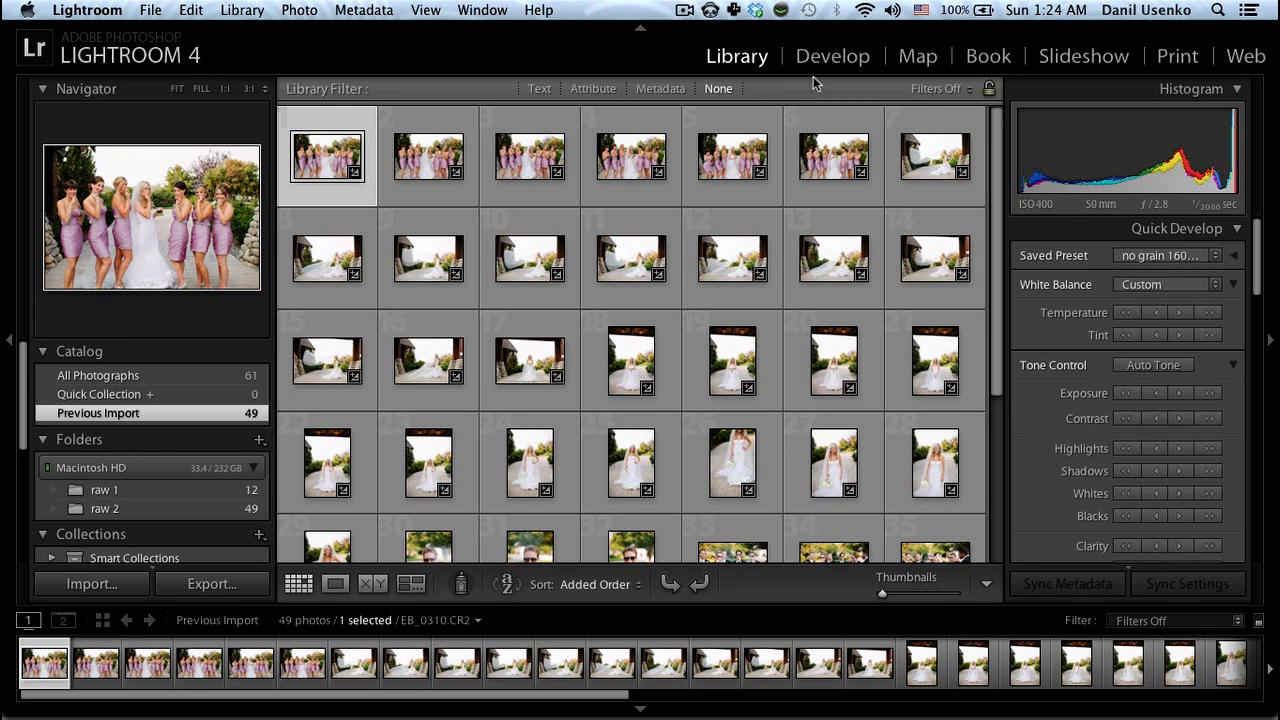
Open the first imported bridesmaids photo for developing in an enlarged view and set its exposure to −0.10.
left_click(843, 58)
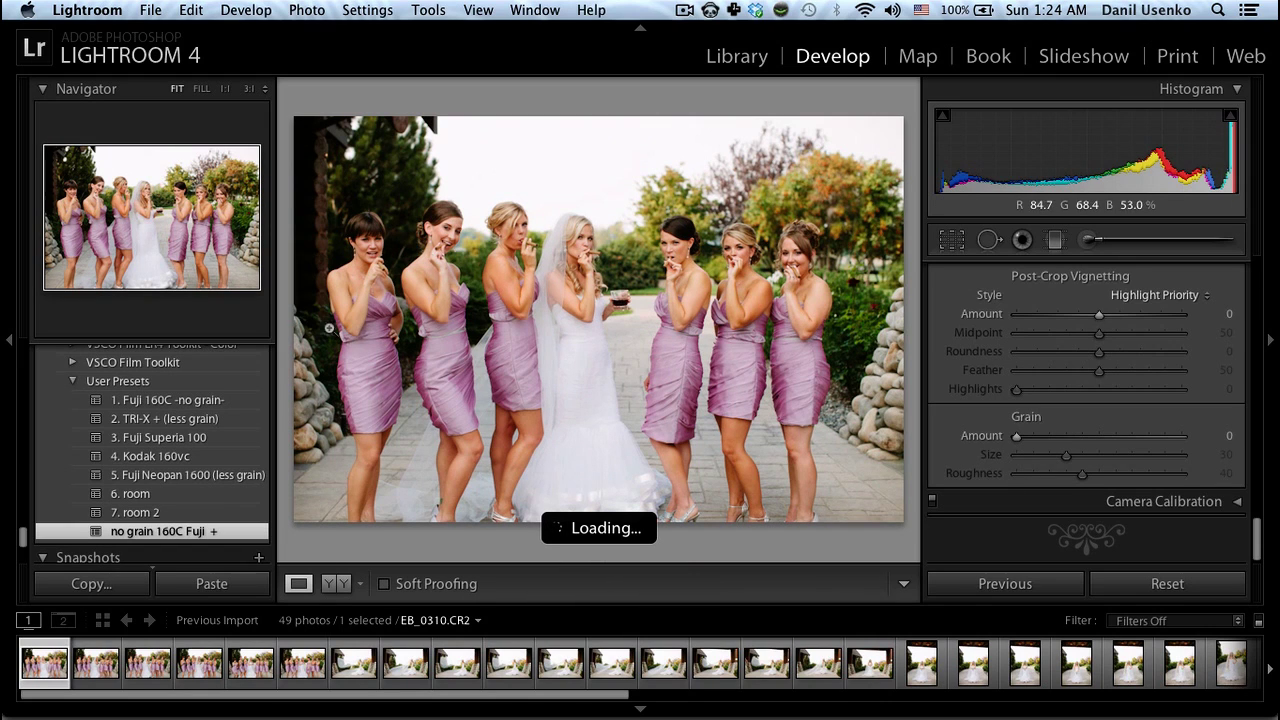
left_click(5, 352)
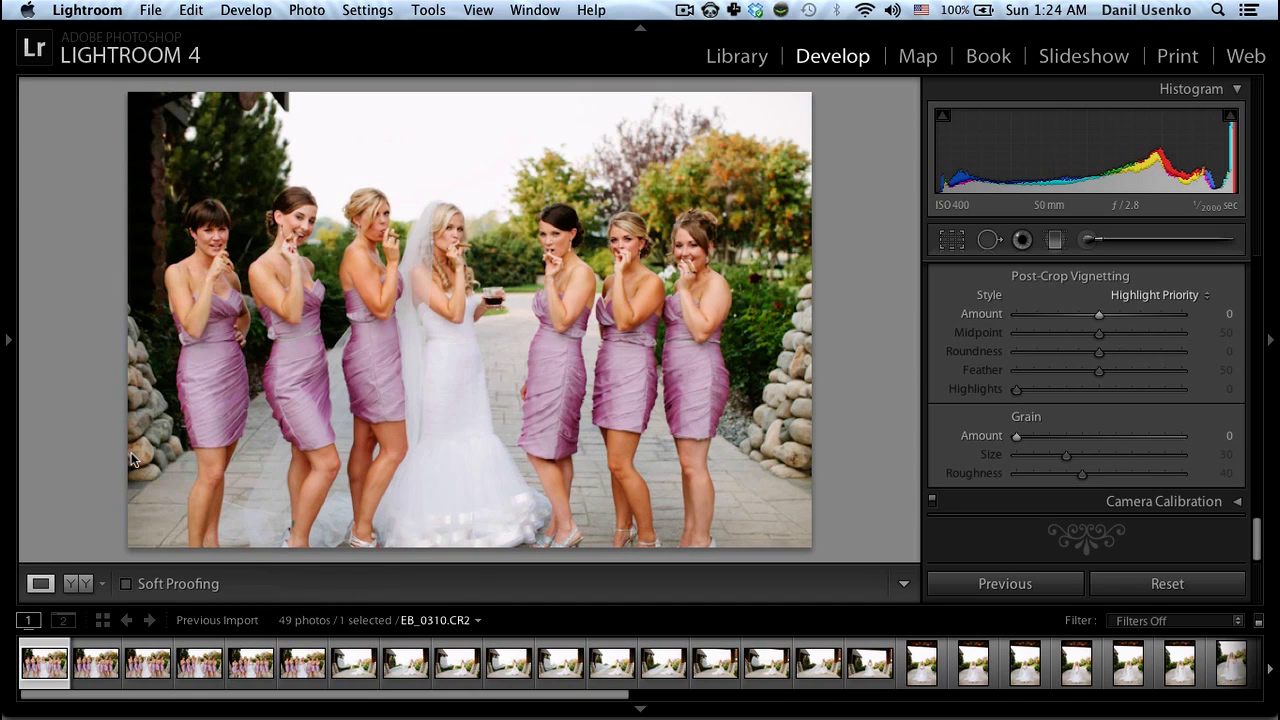
left_click(641, 711)
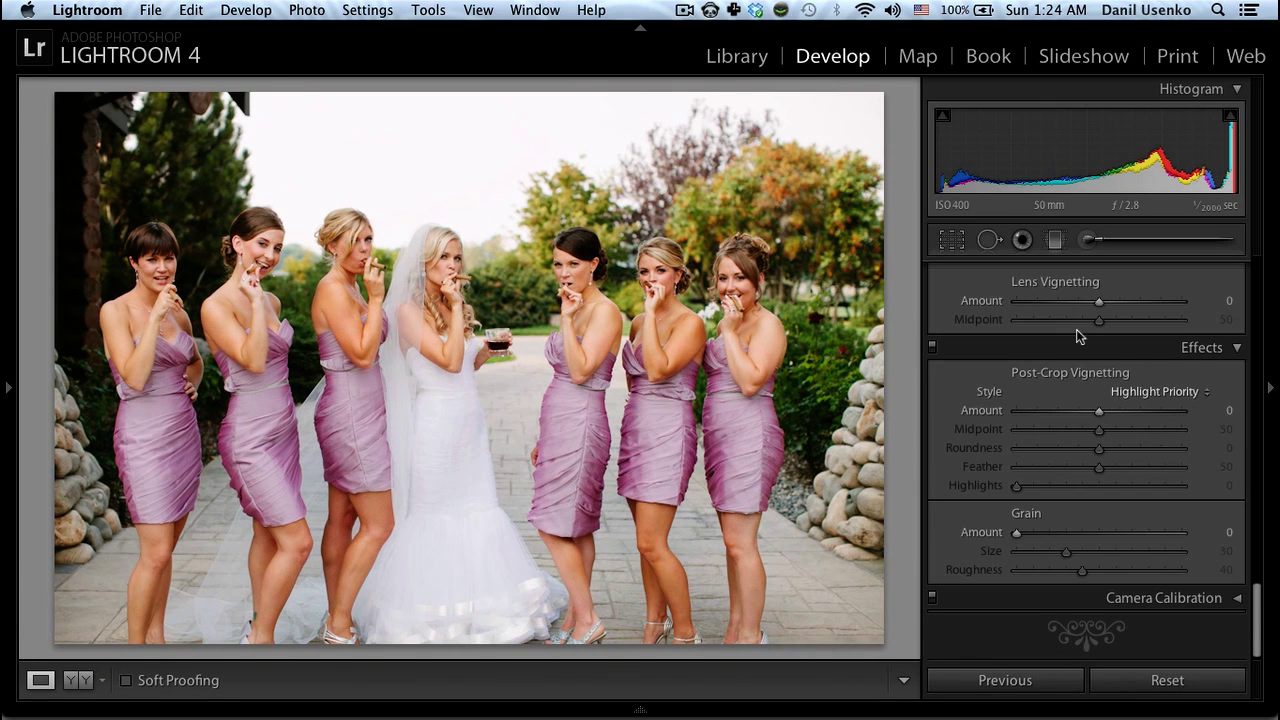
scroll(1078, 340, "up", 15)
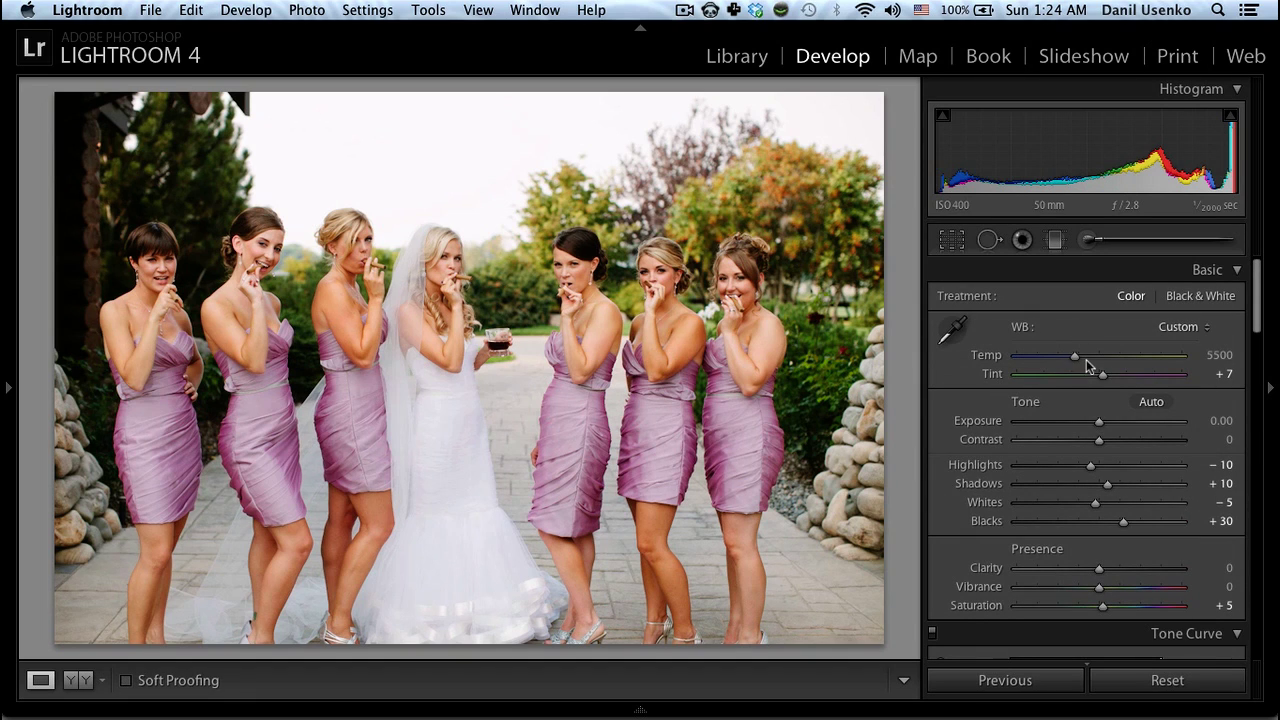
left_click_drag(1097, 422, 1095, 422)
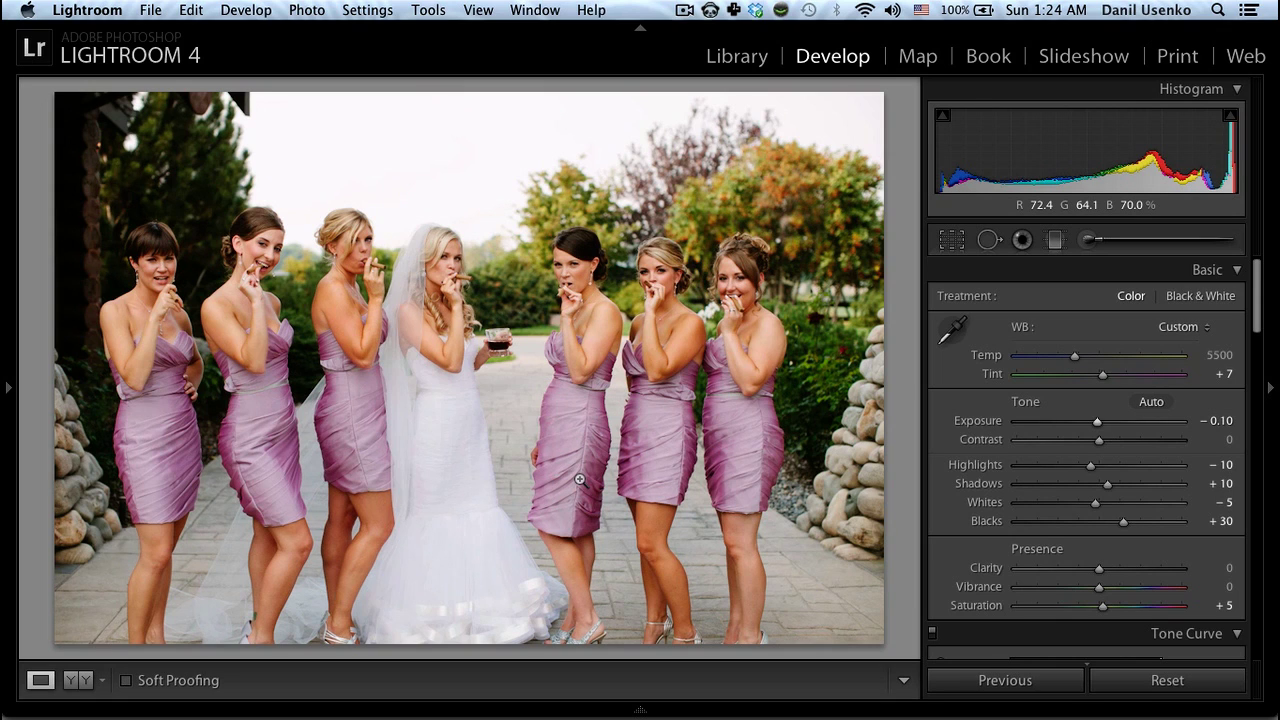
Step through the following bridesmaids photos to review how the imported preset looks.
key("Right")
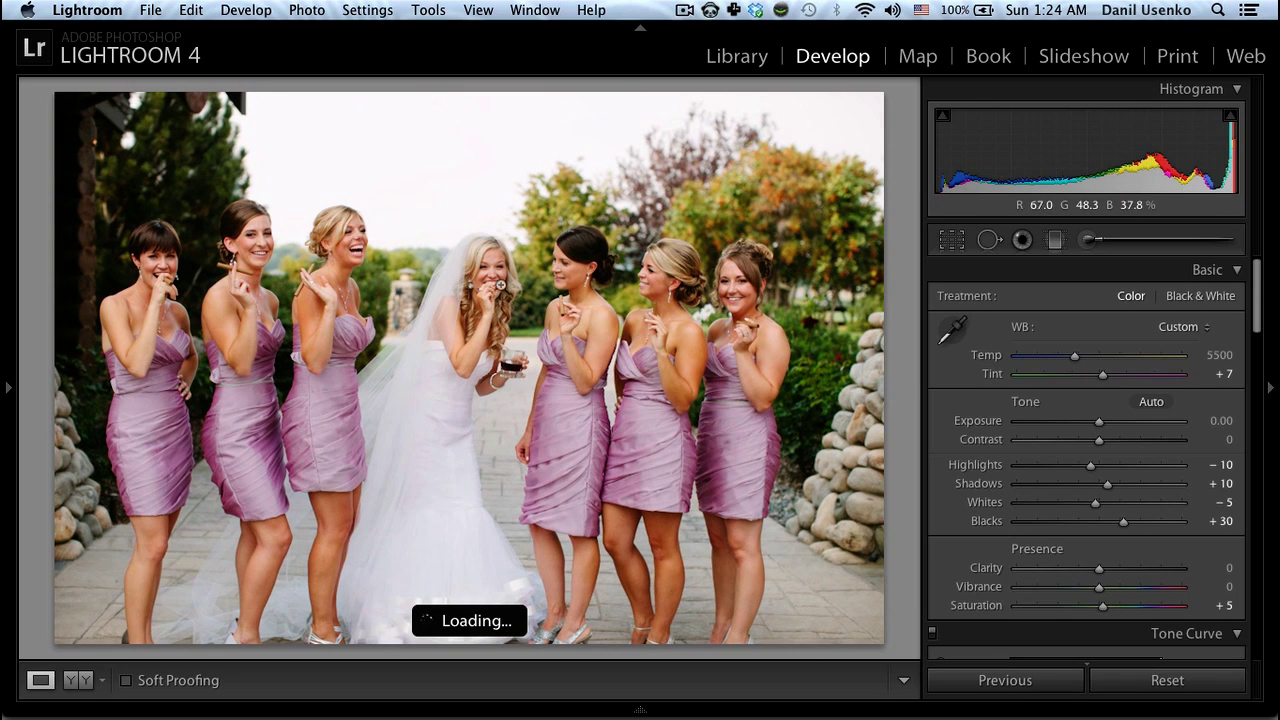
key("Right")
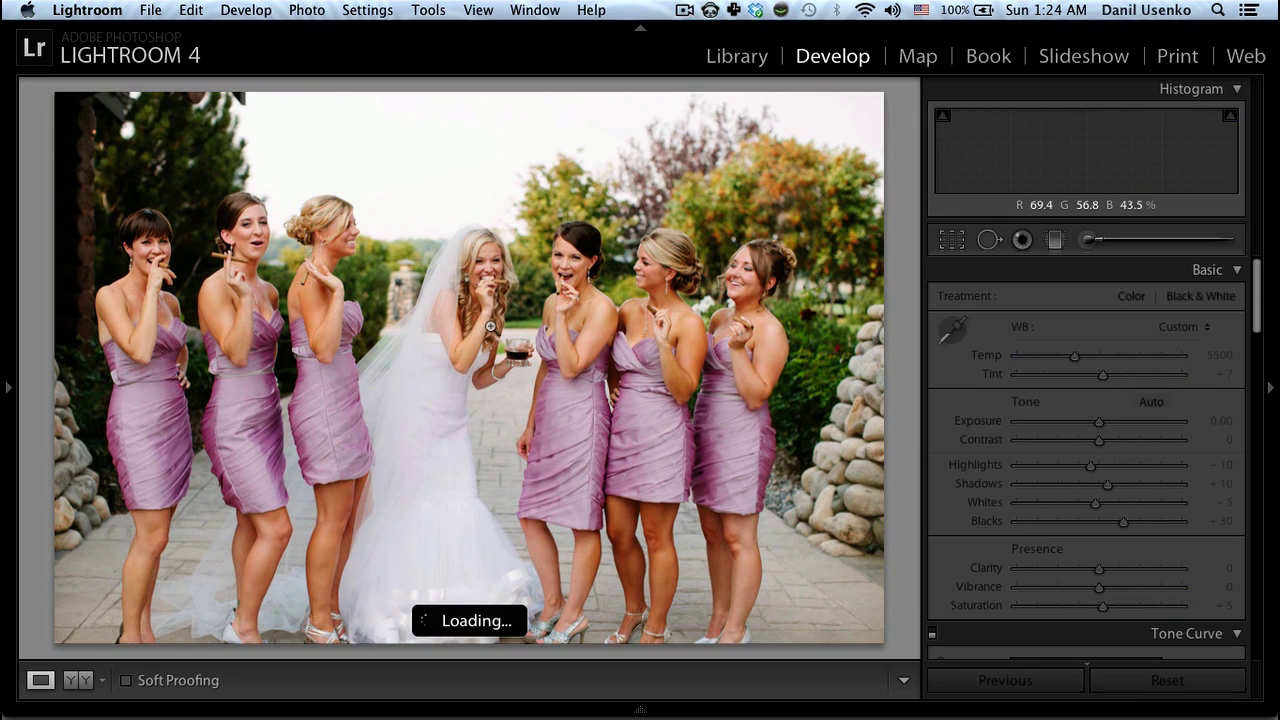
key("Right")
key("Left")
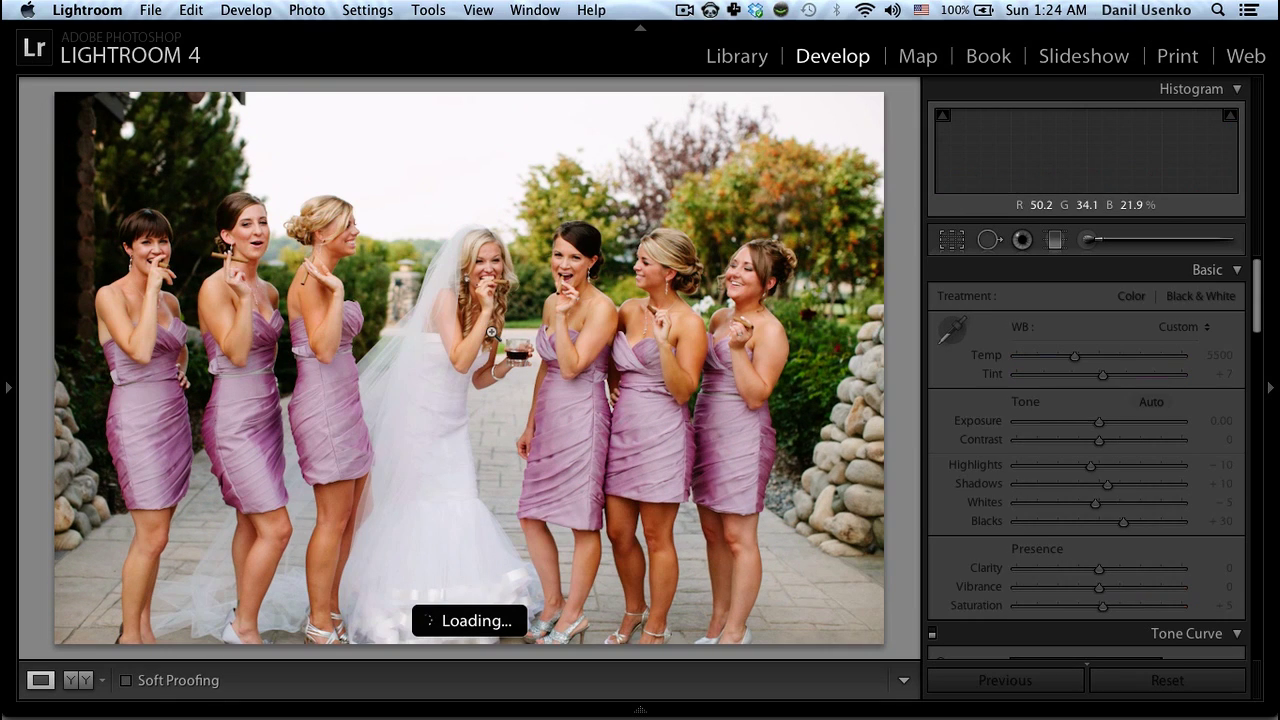
Strip the film look from the current bridesmaids photo with the - RESET VSCO FILM - preset and enlarge the photo.
left_click(8, 387)
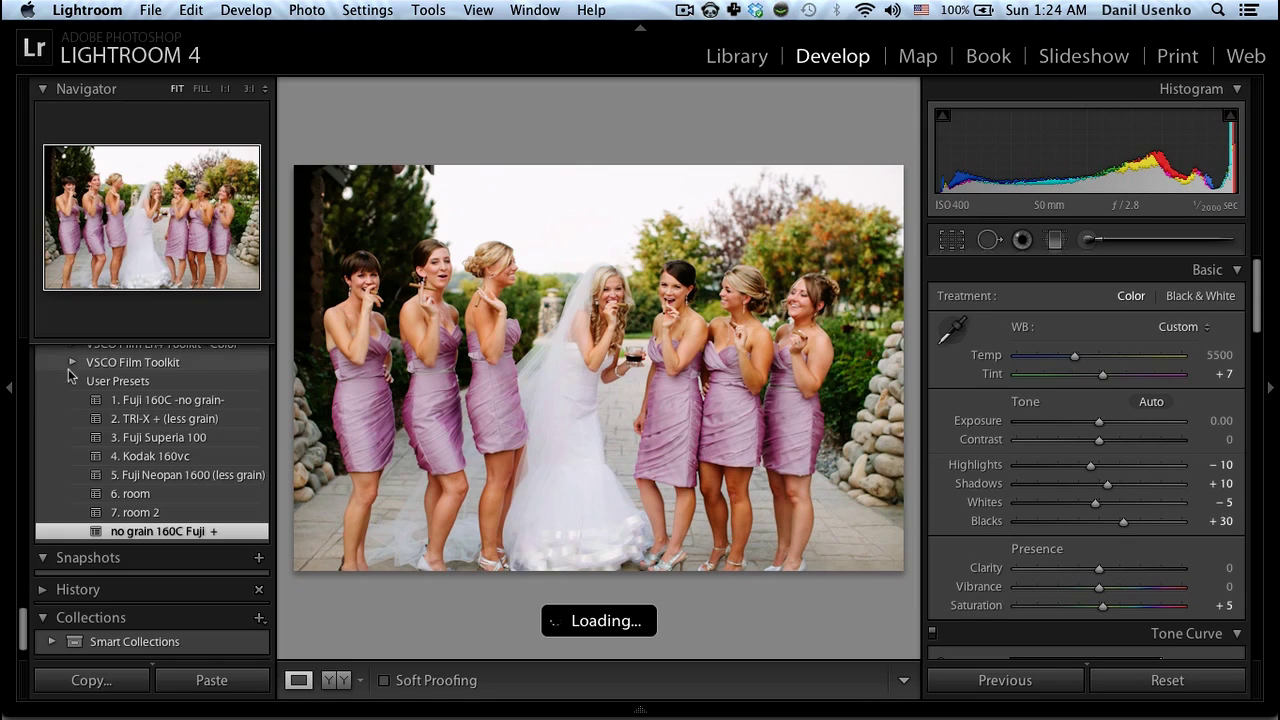
scroll(182, 418, "up", 15)
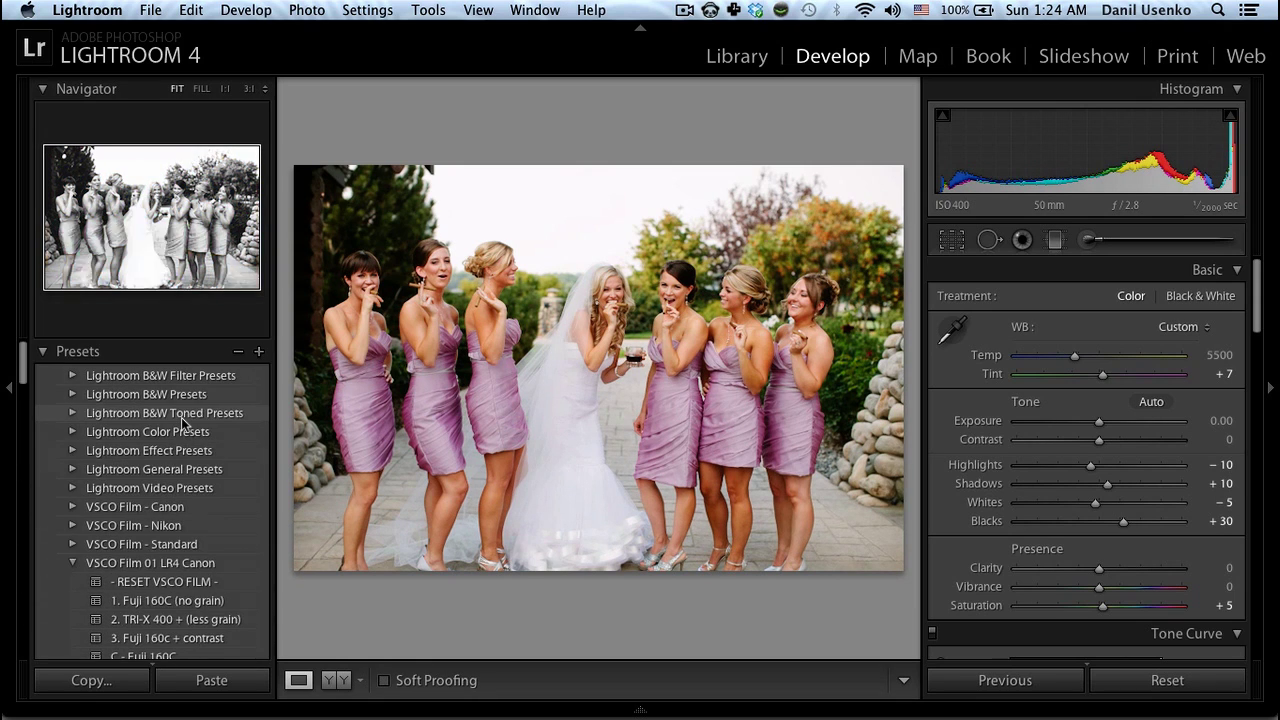
scroll(181, 417, "down", 5)
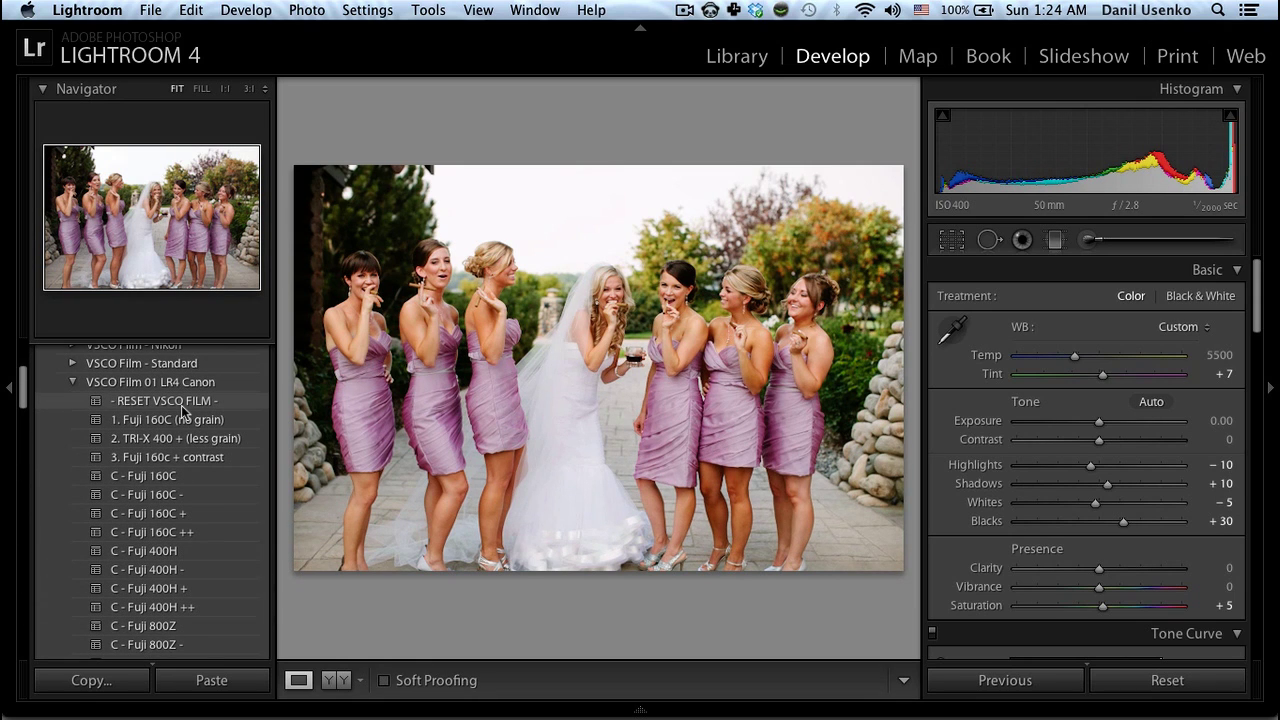
left_click(182, 402)
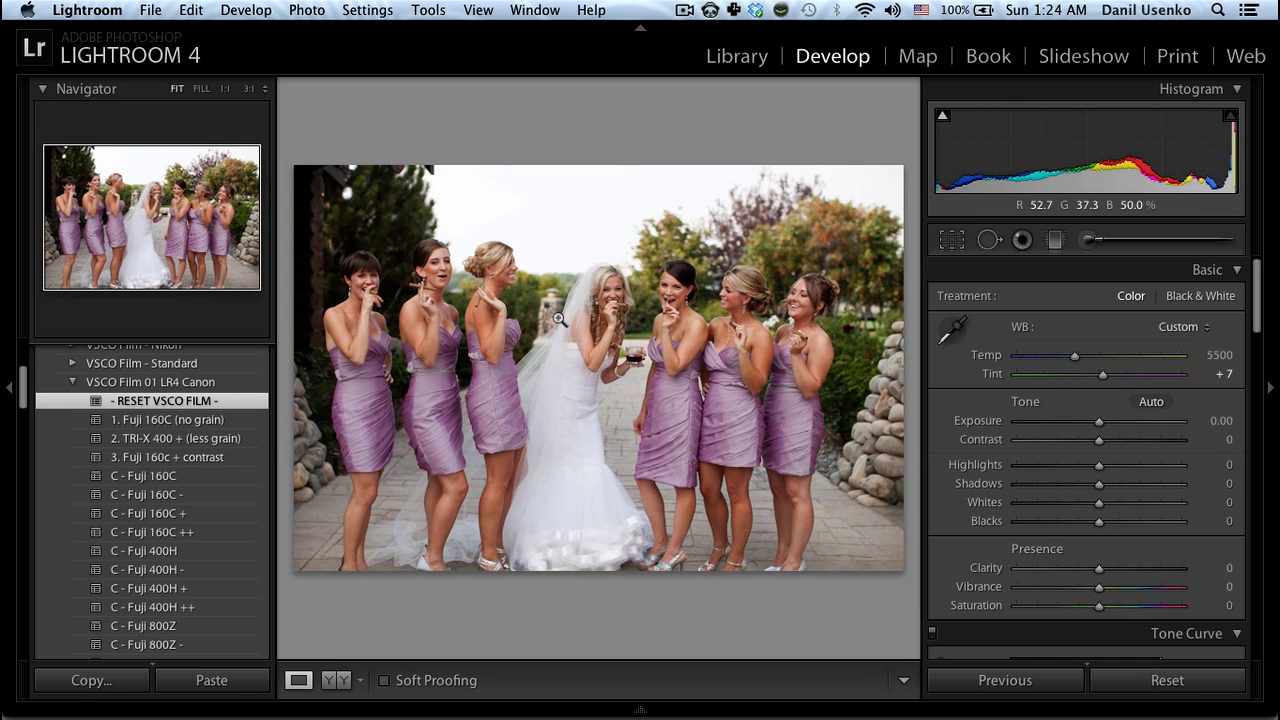
left_click(1270, 390)
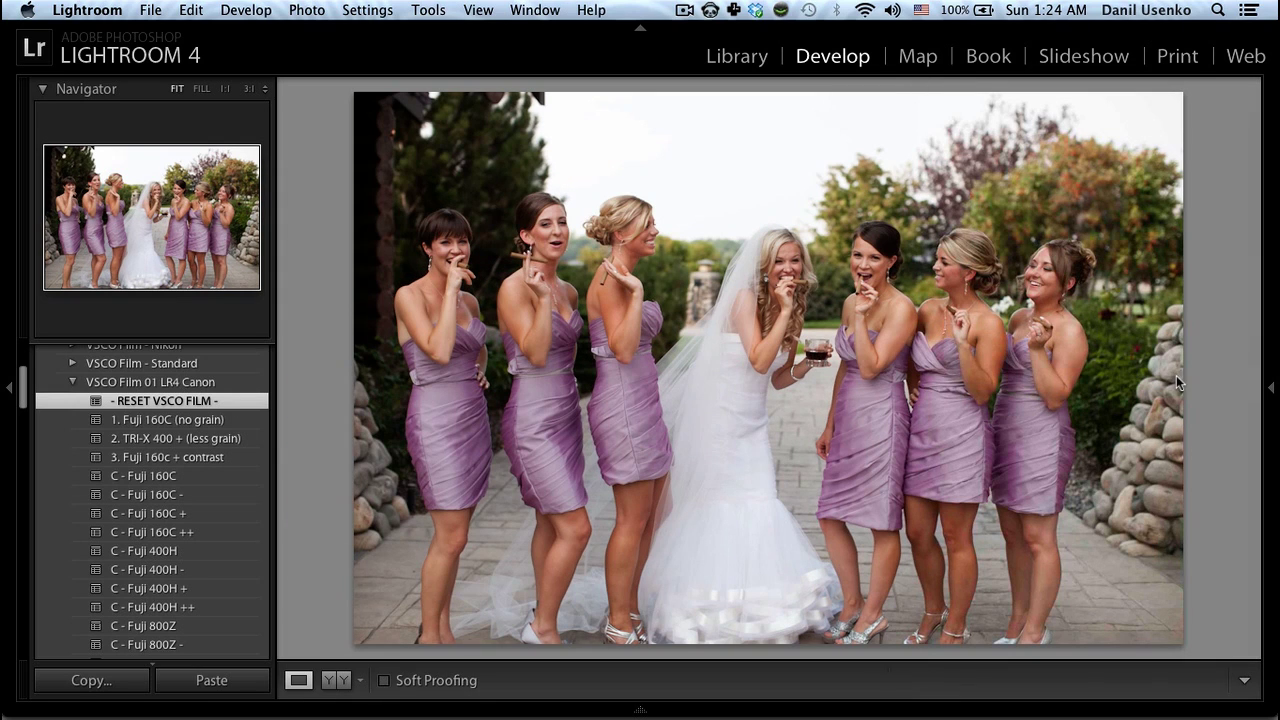
Restore the film look on the bridesmaids photo by undoing the reset, applying - RESET VSCO FILM - once more for comparison and undoing it again.
left_click(200, 10)
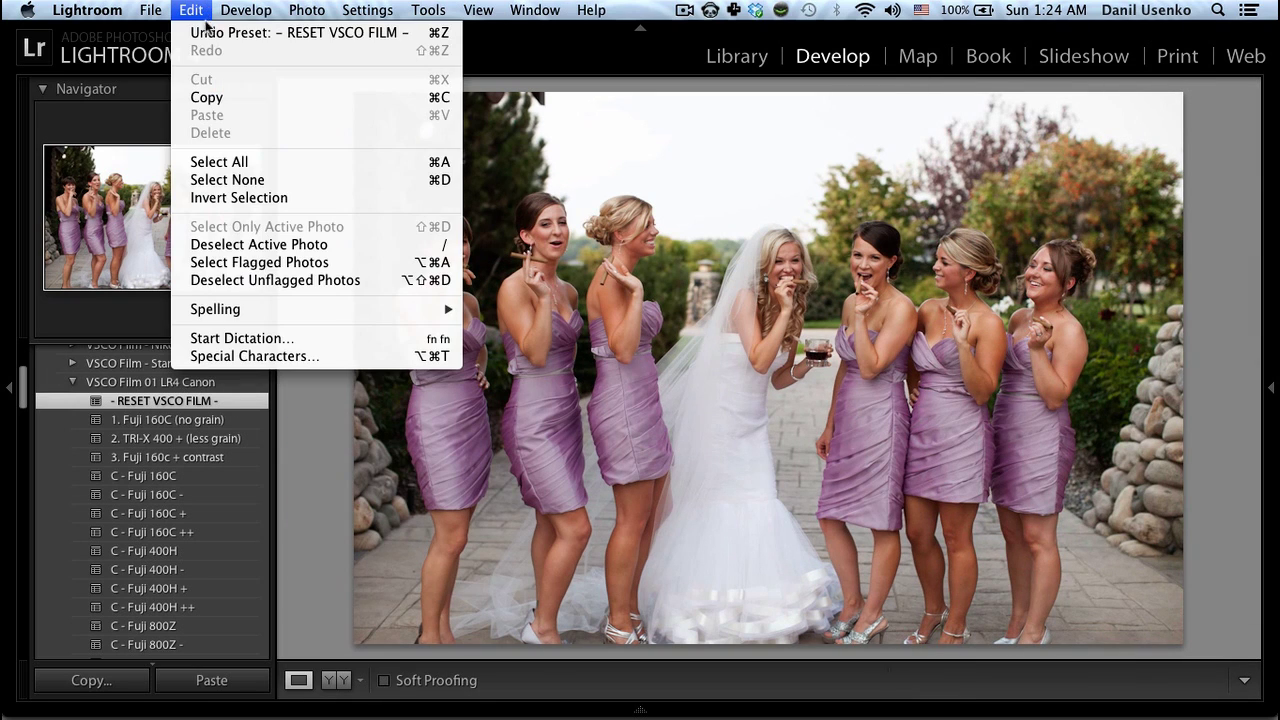
left_click(208, 33)
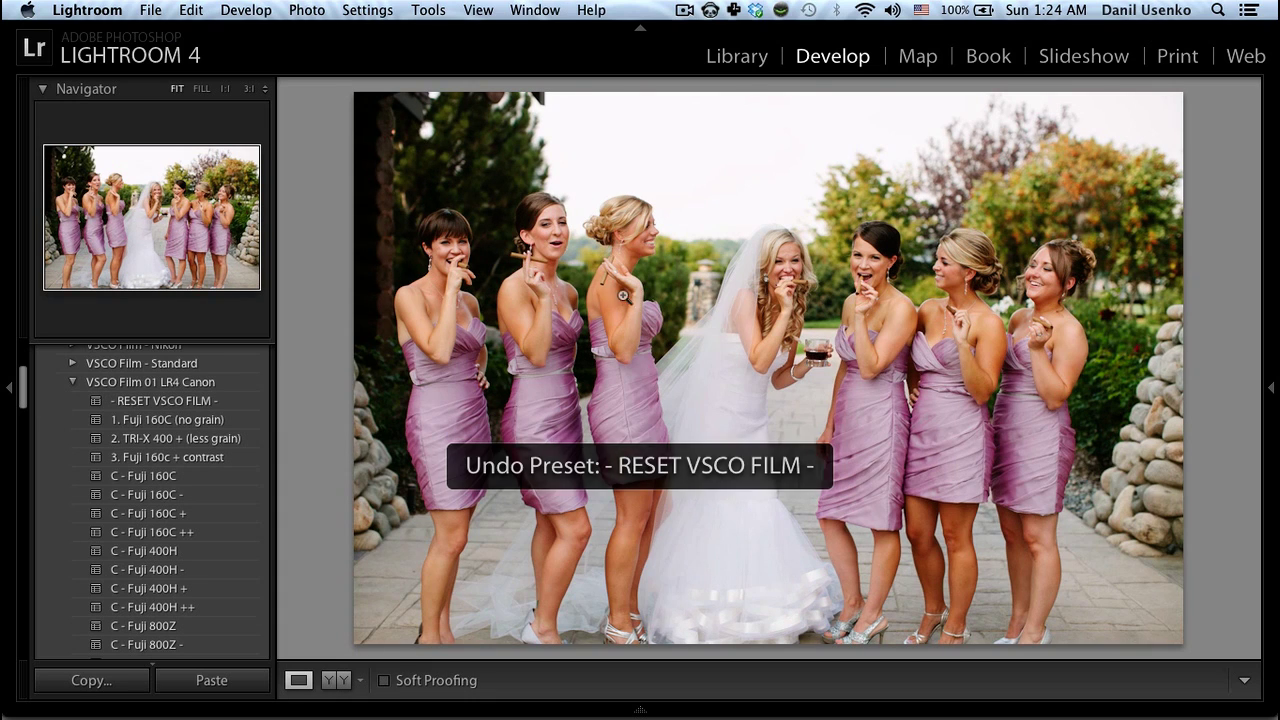
left_click(146, 402)
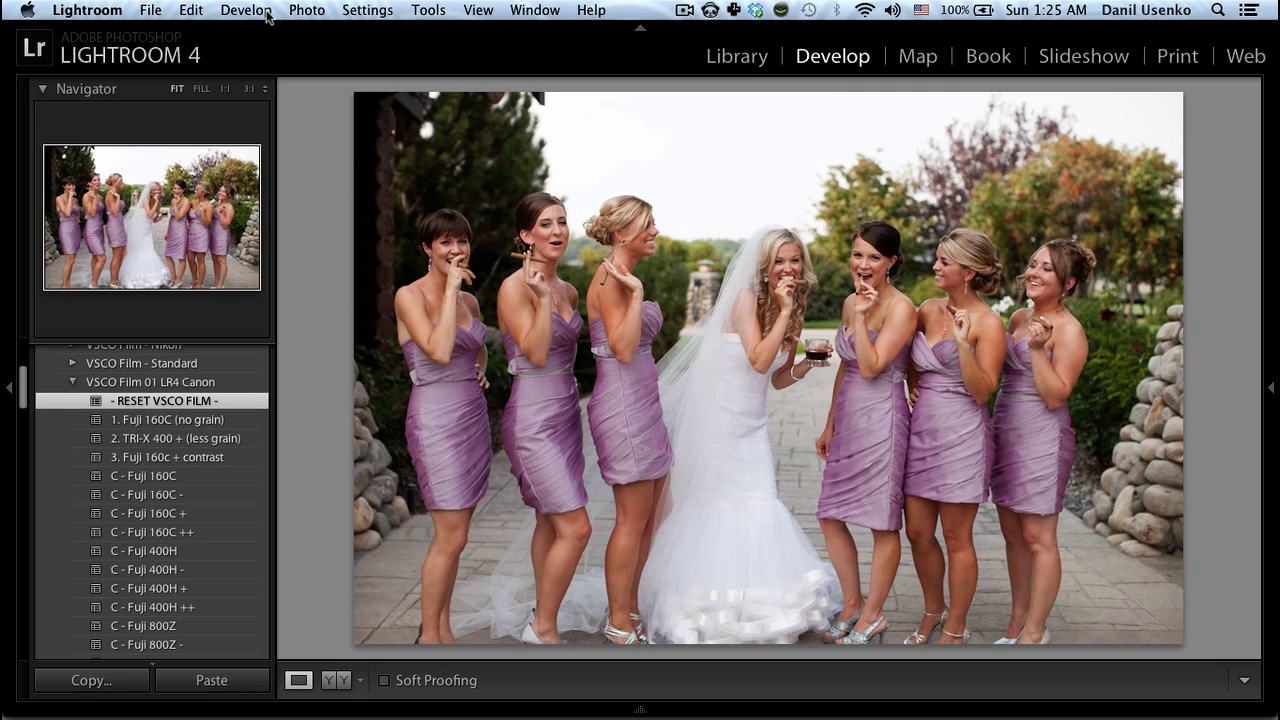
left_click(190, 10)
left_click(214, 33)
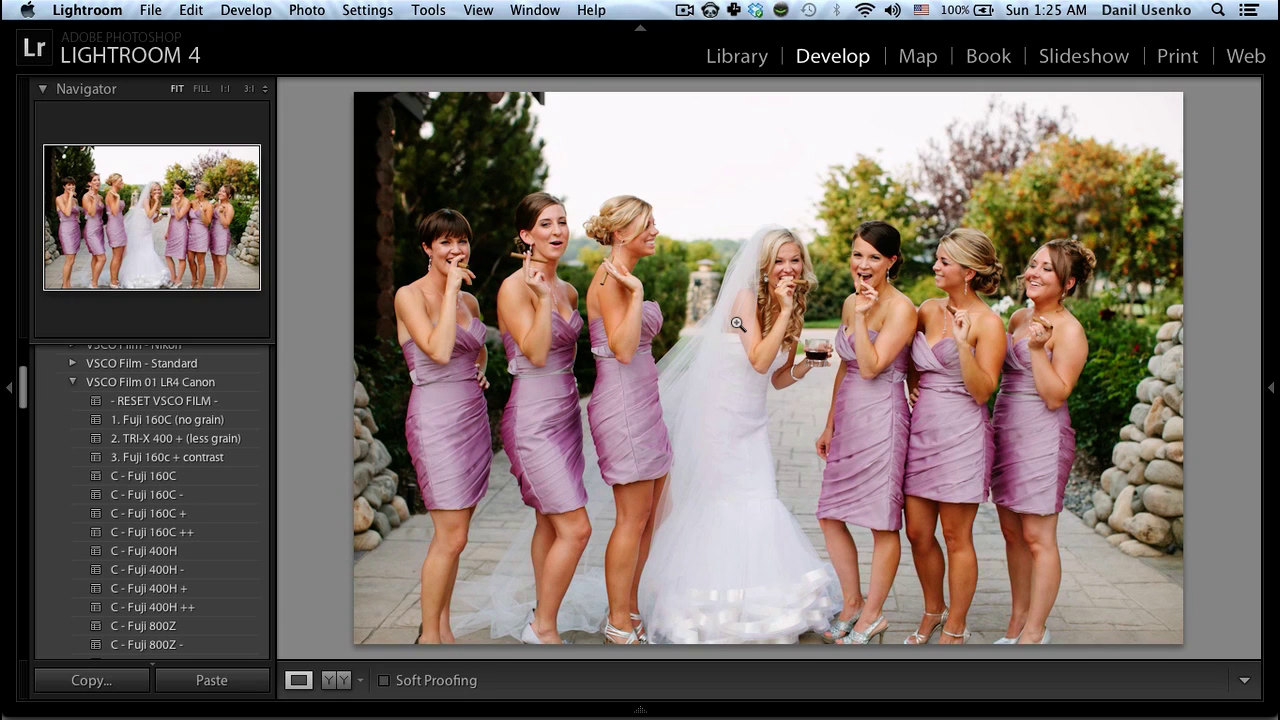
Set the bridesmaids photo's temperature to 5773 and adjust its tone curve with Lights at +6 and Darks at −1.
left_click(1272, 345)
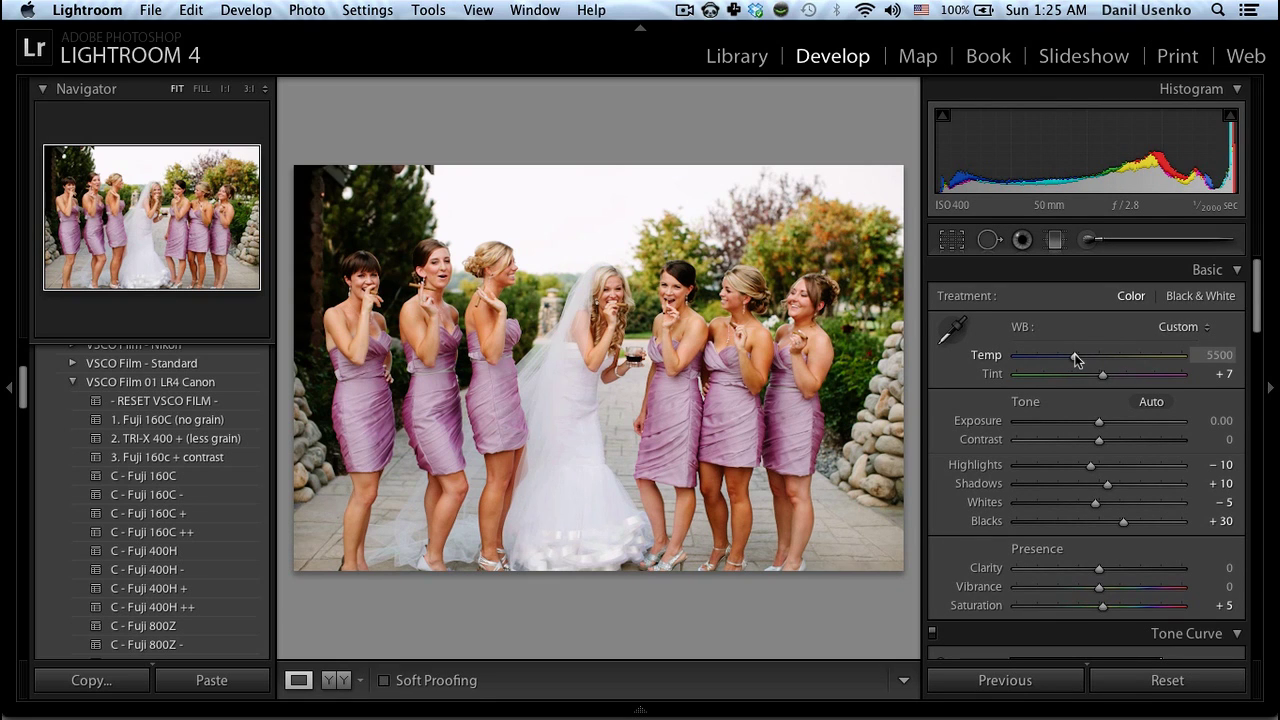
left_click_drag(1076, 359, 1079, 355)
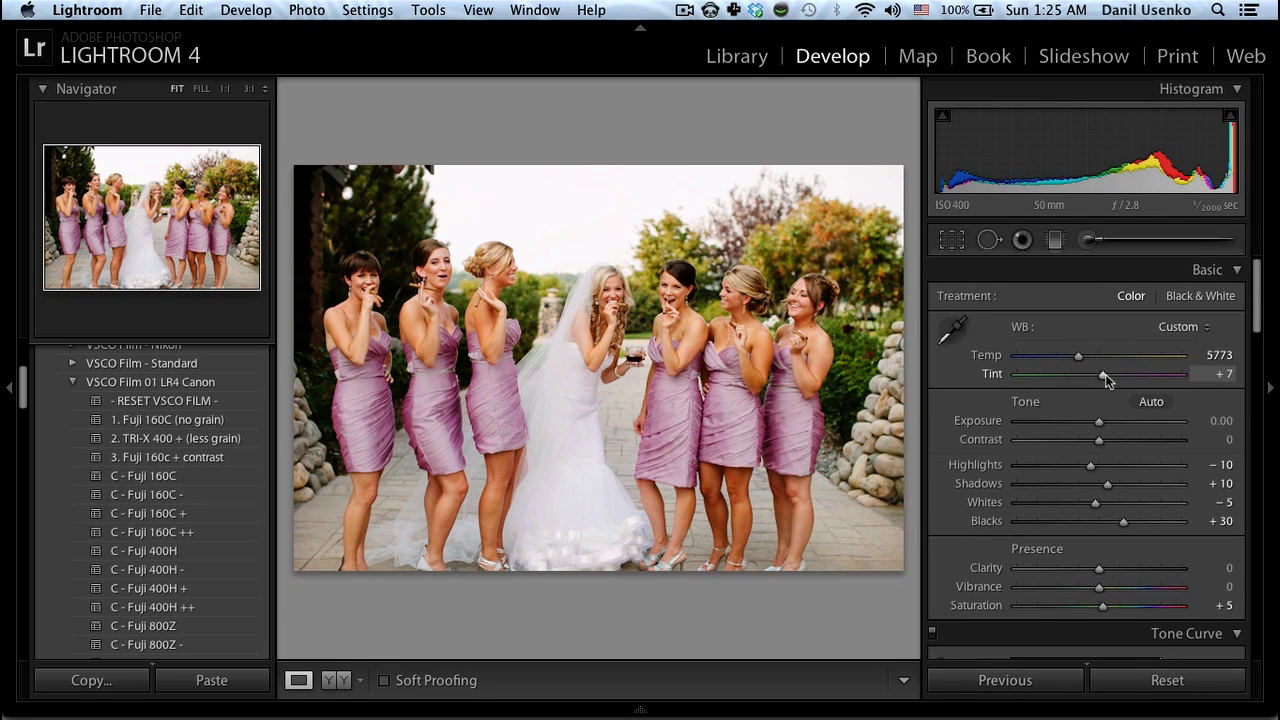
scroll(1105, 374, "down", 10)
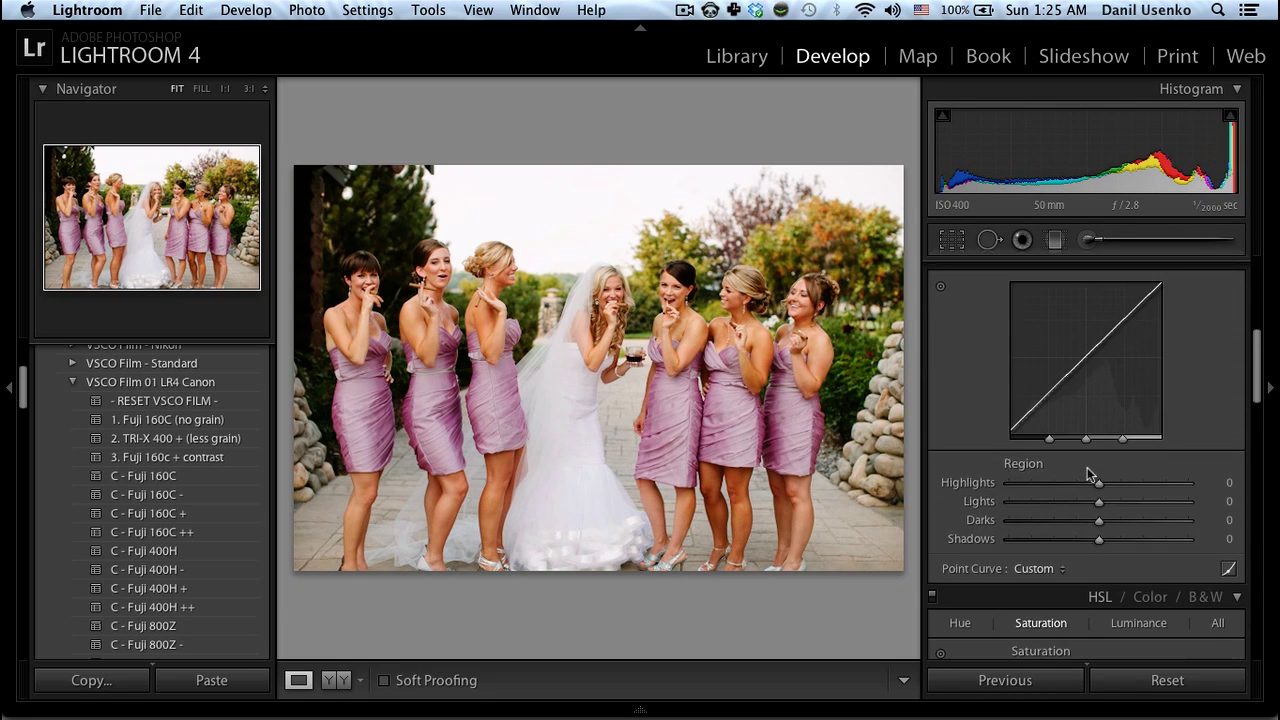
left_click_drag(1099, 521, 1104, 503)
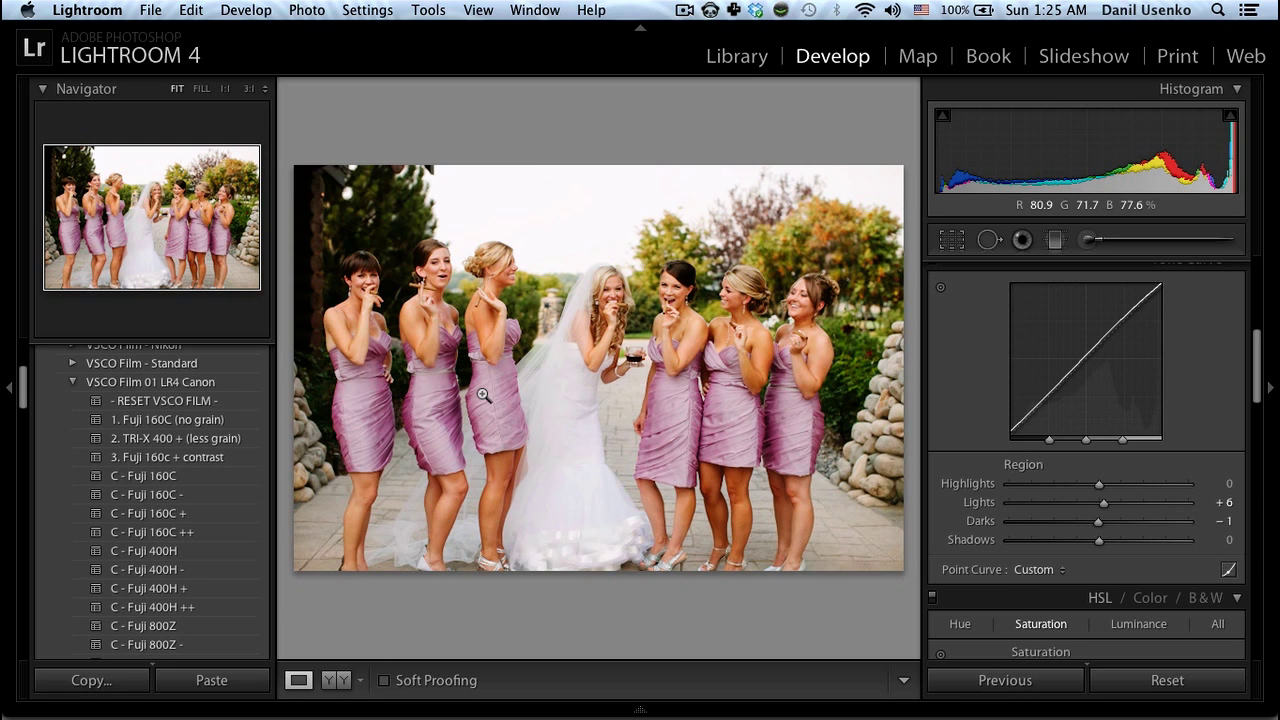
Move on through the photos to the bride with the flying veil, in an enlarged view, and set its exposure to −0.20.
left_click(7, 399)
key("Right")
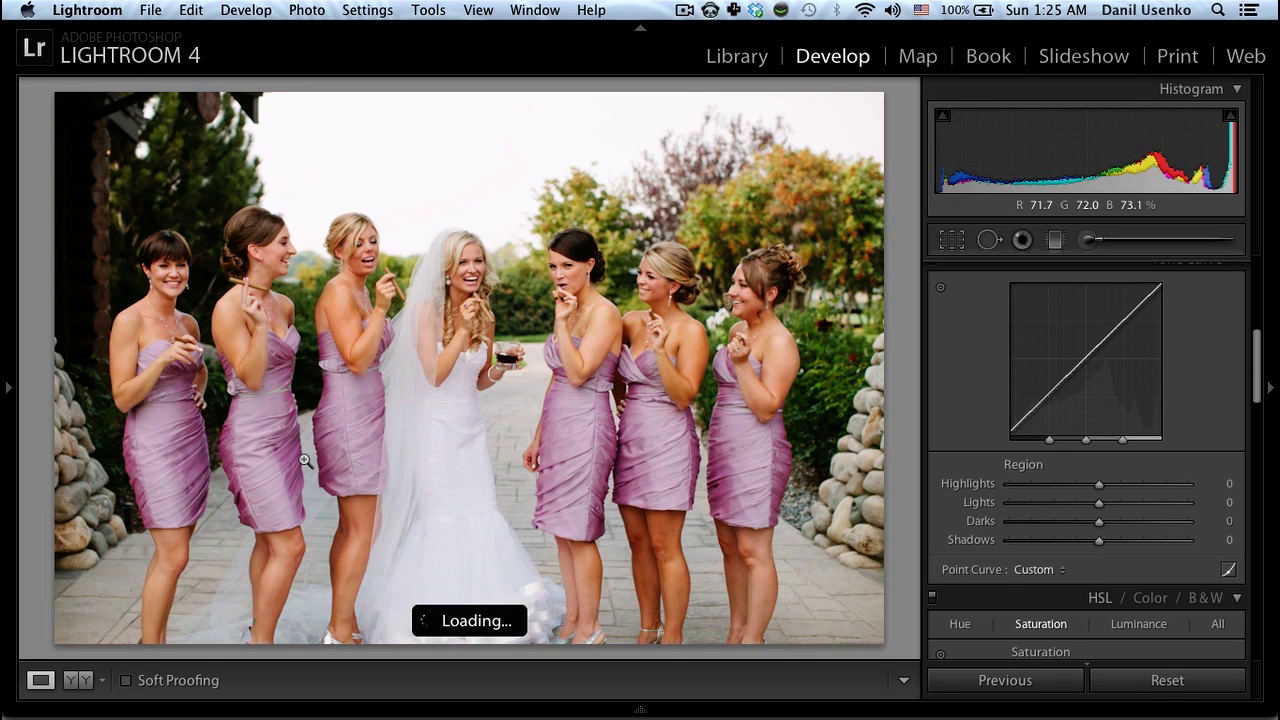
key("Right")
key("Right")
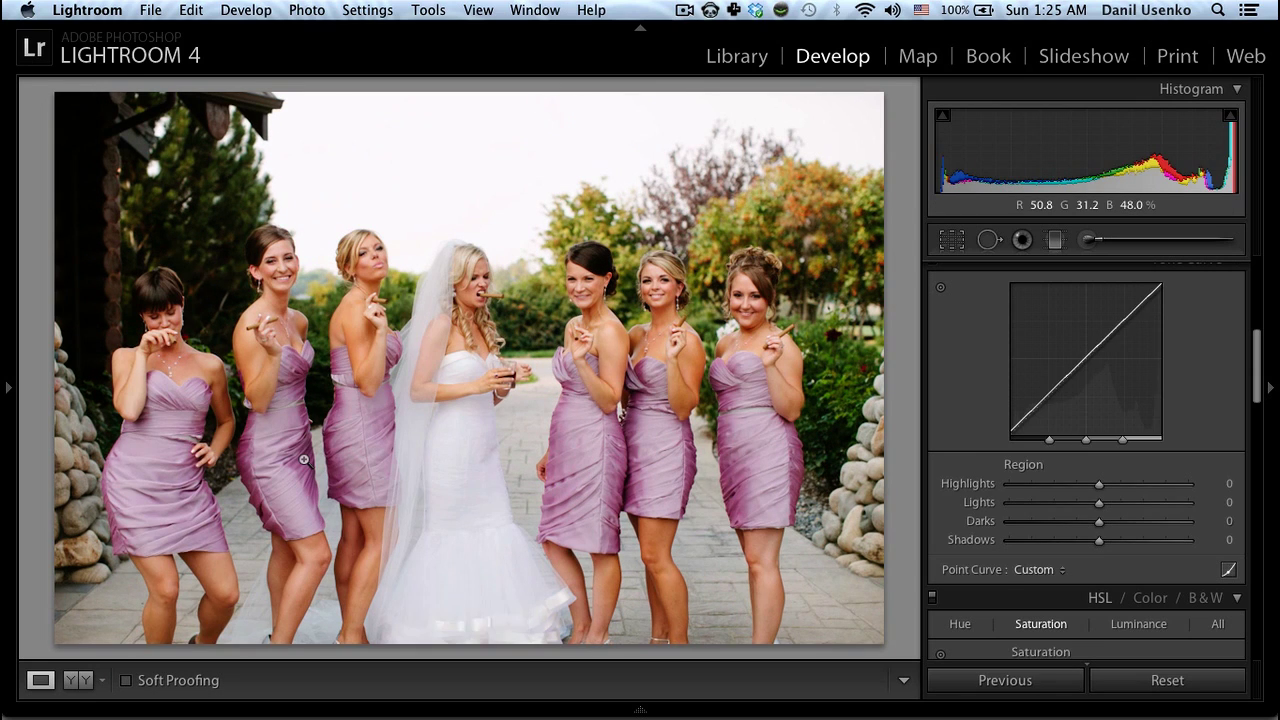
key("Right")
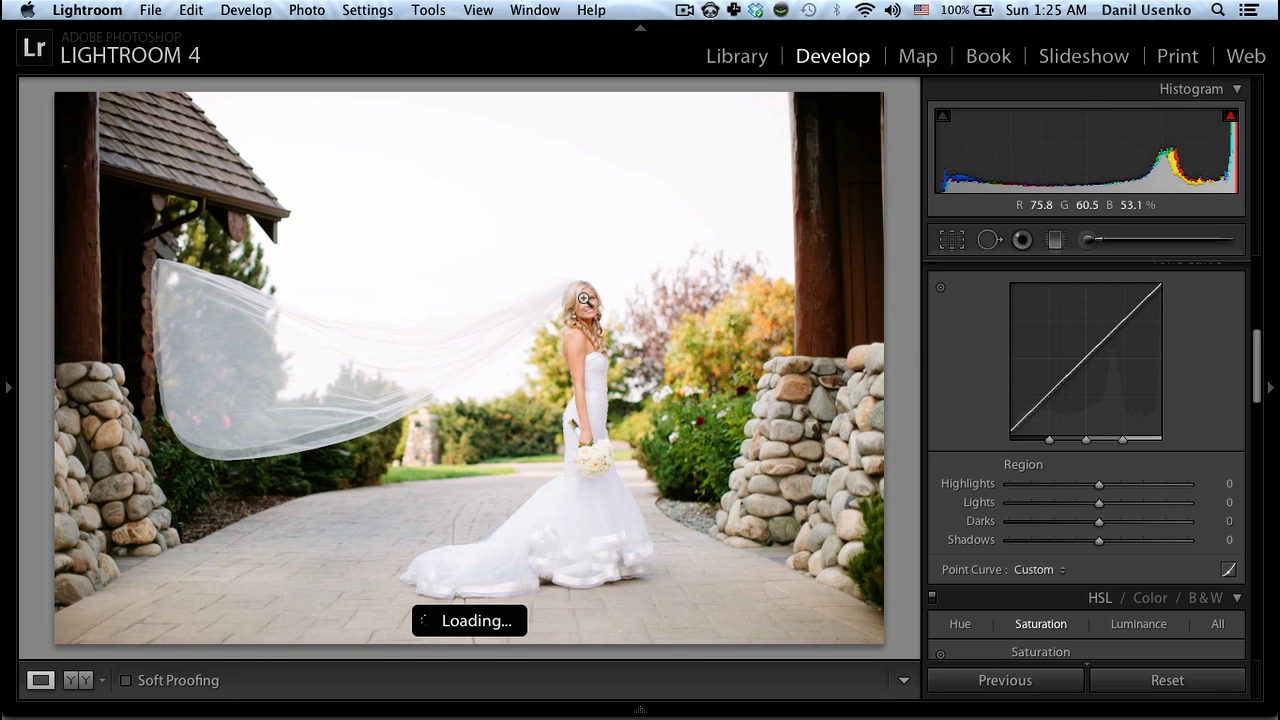
scroll(1043, 418, "up", 5)
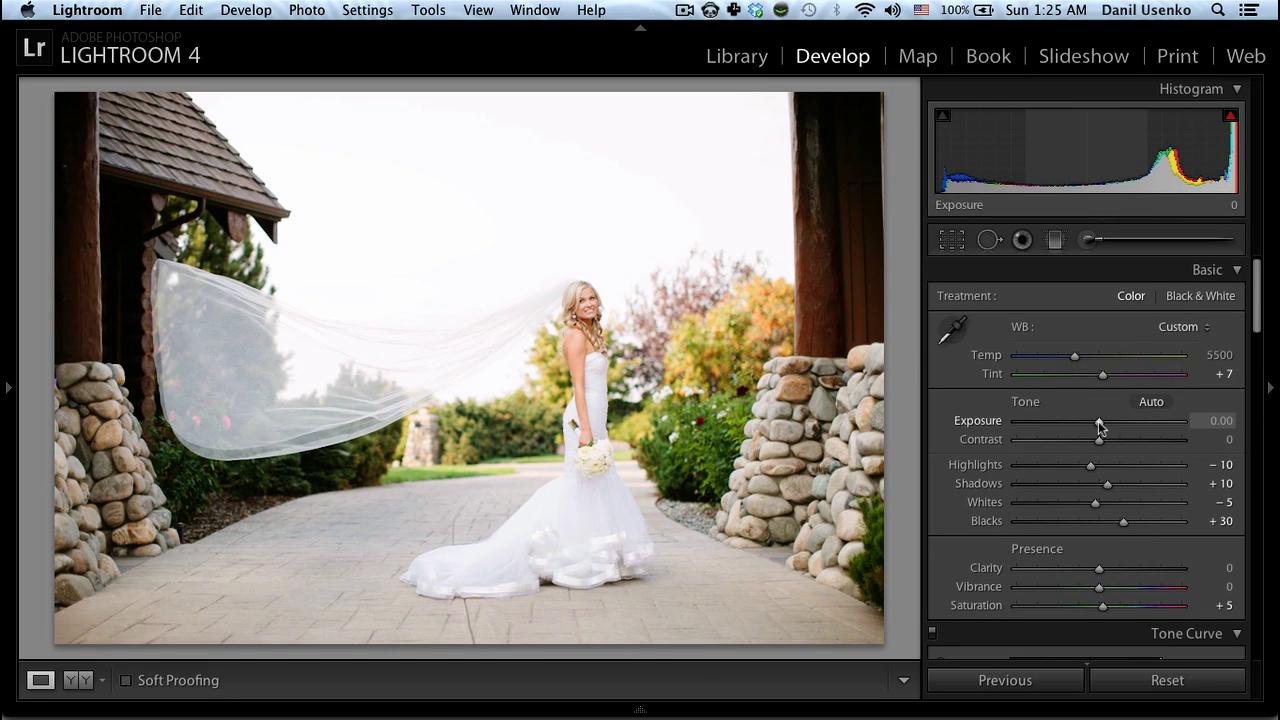
left_click_drag(1099, 422, 1094, 422)
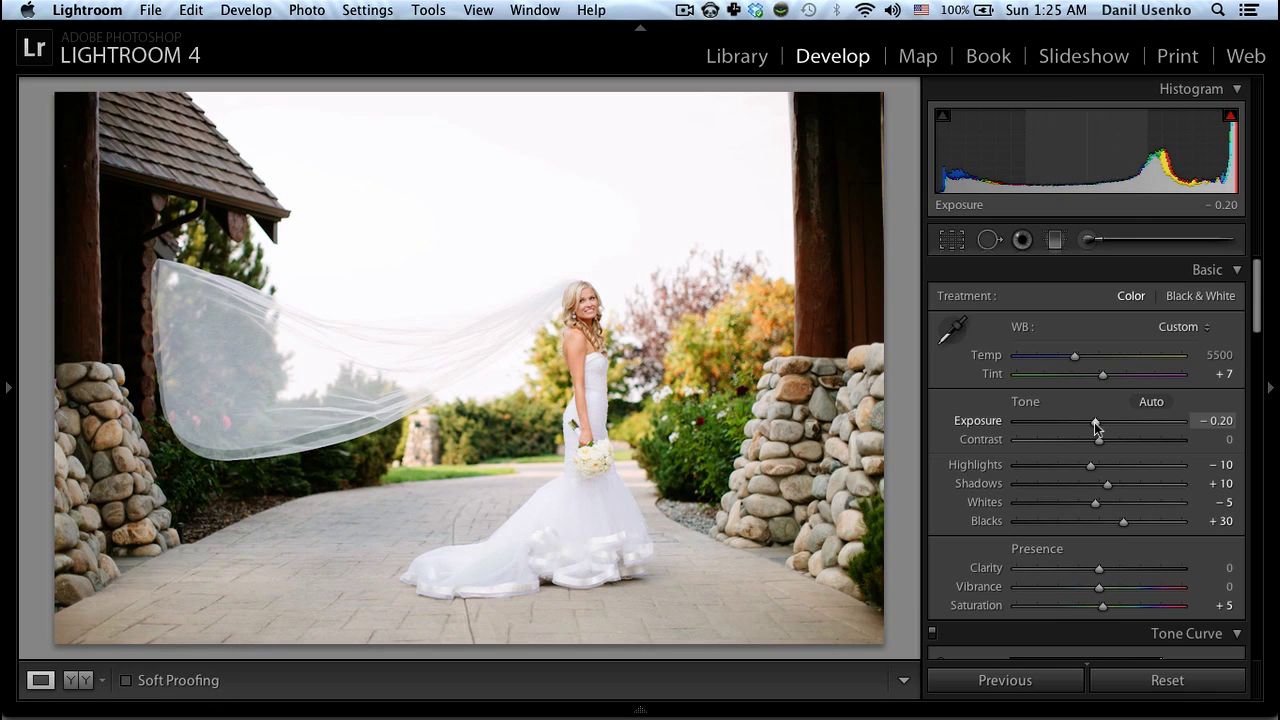
Set the bride photo's tone curve Lights to +12 and Darks to −11, and its white balance to temperature 5771 and tint +10.
scroll(1037, 449, "down", 8)
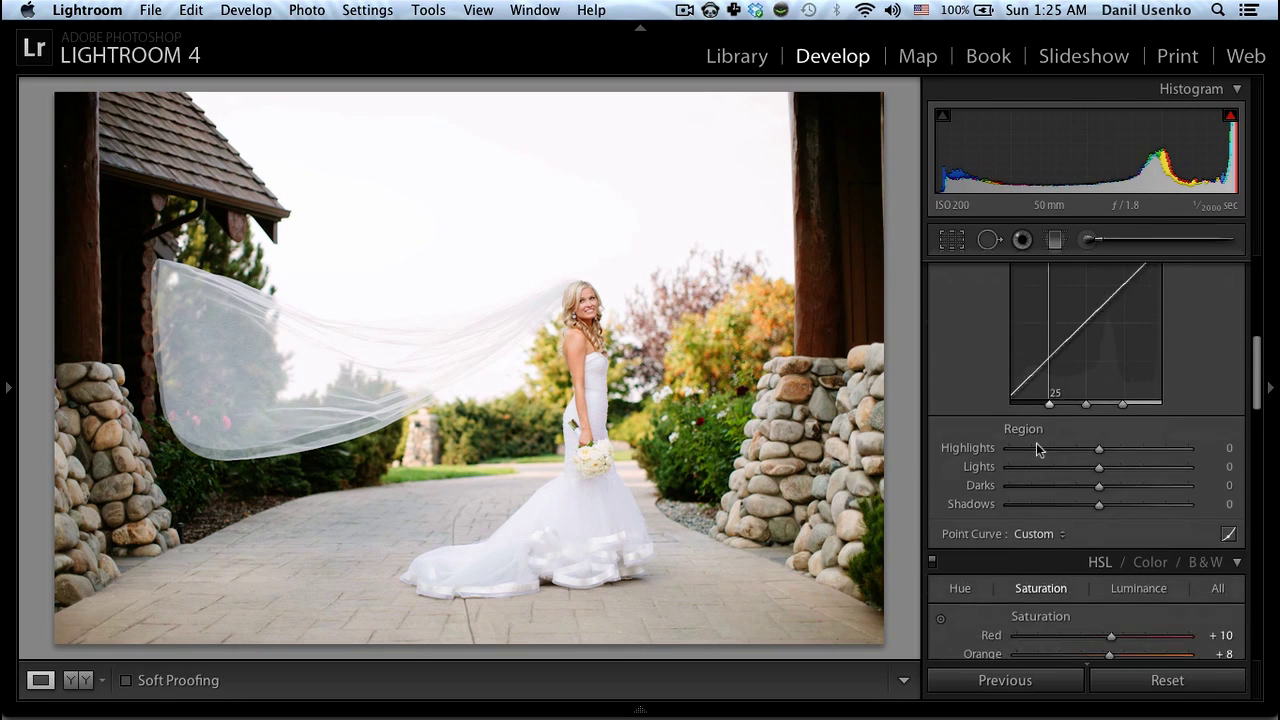
scroll(1037, 449, "up", 5)
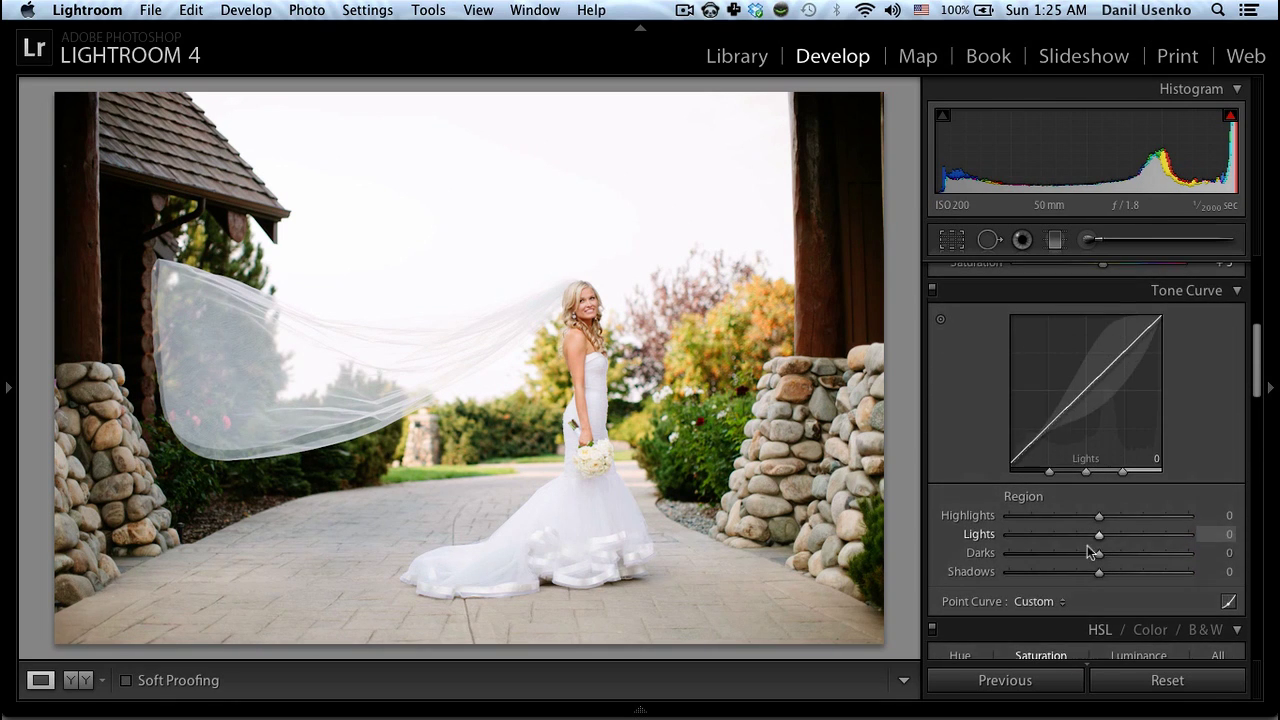
left_click_drag(1090, 552, 1107, 533)
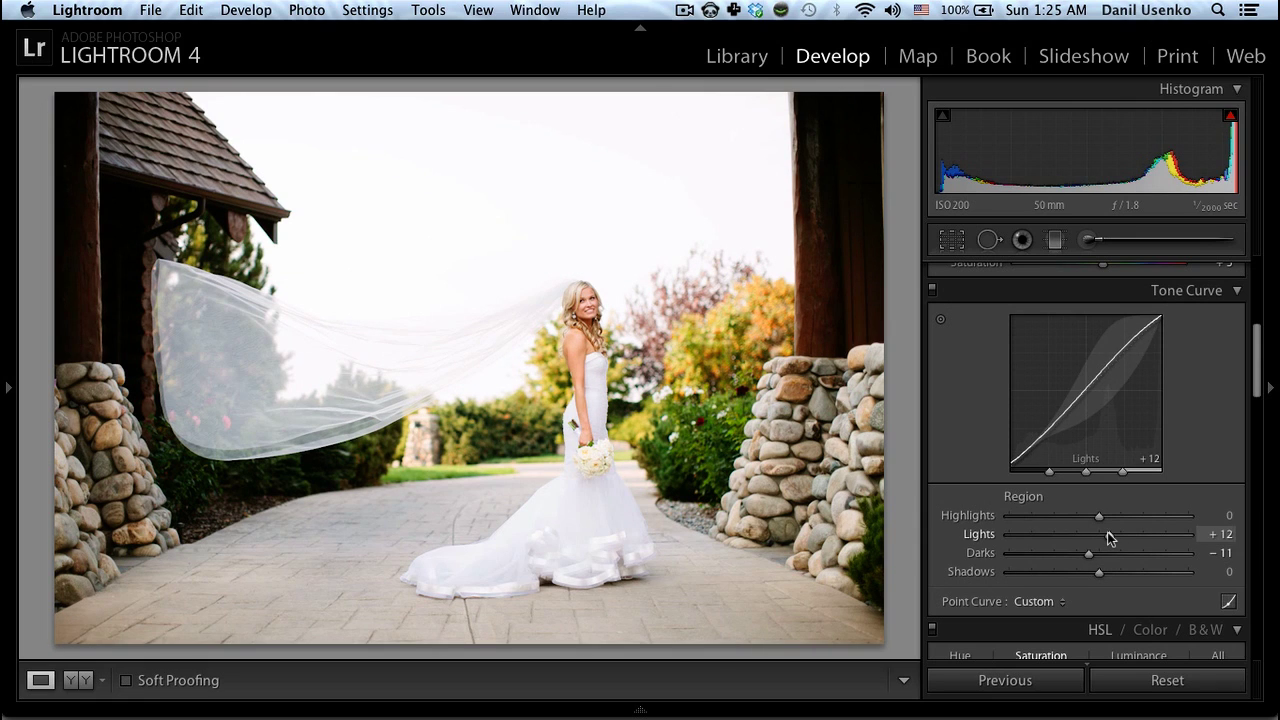
scroll(1034, 466, "up", 5)
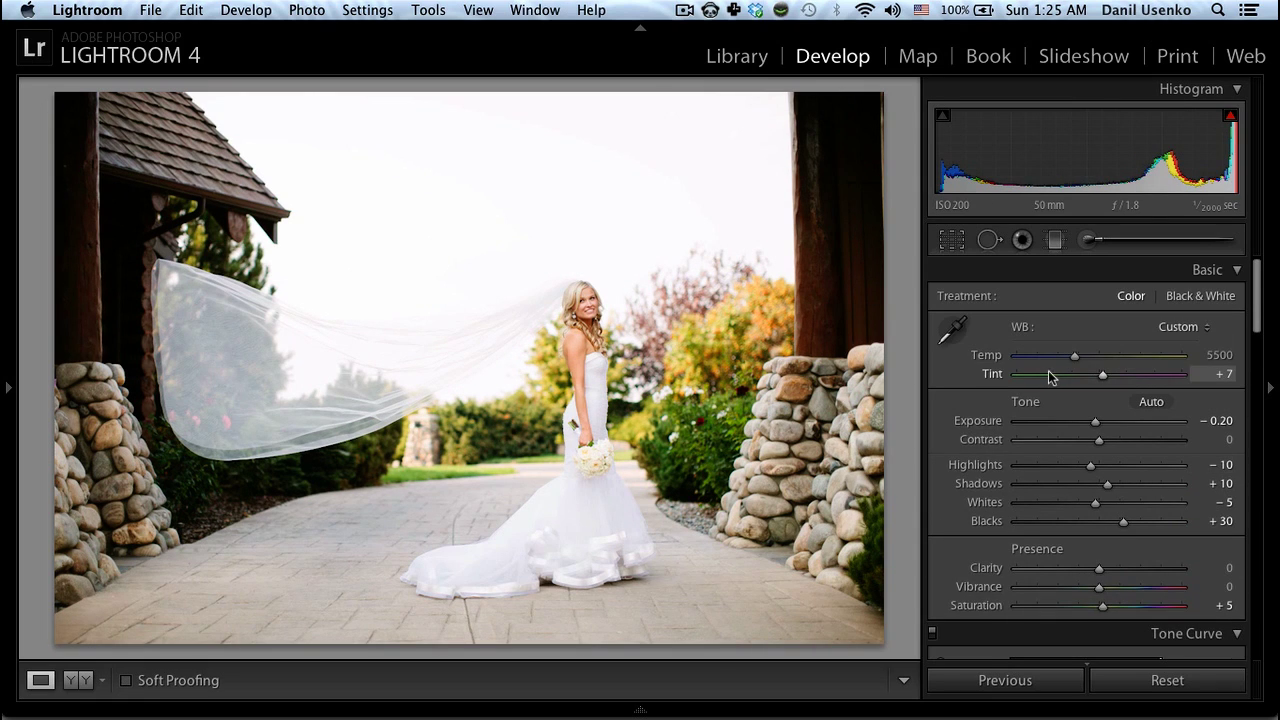
left_click_drag(1076, 361, 1104, 377)
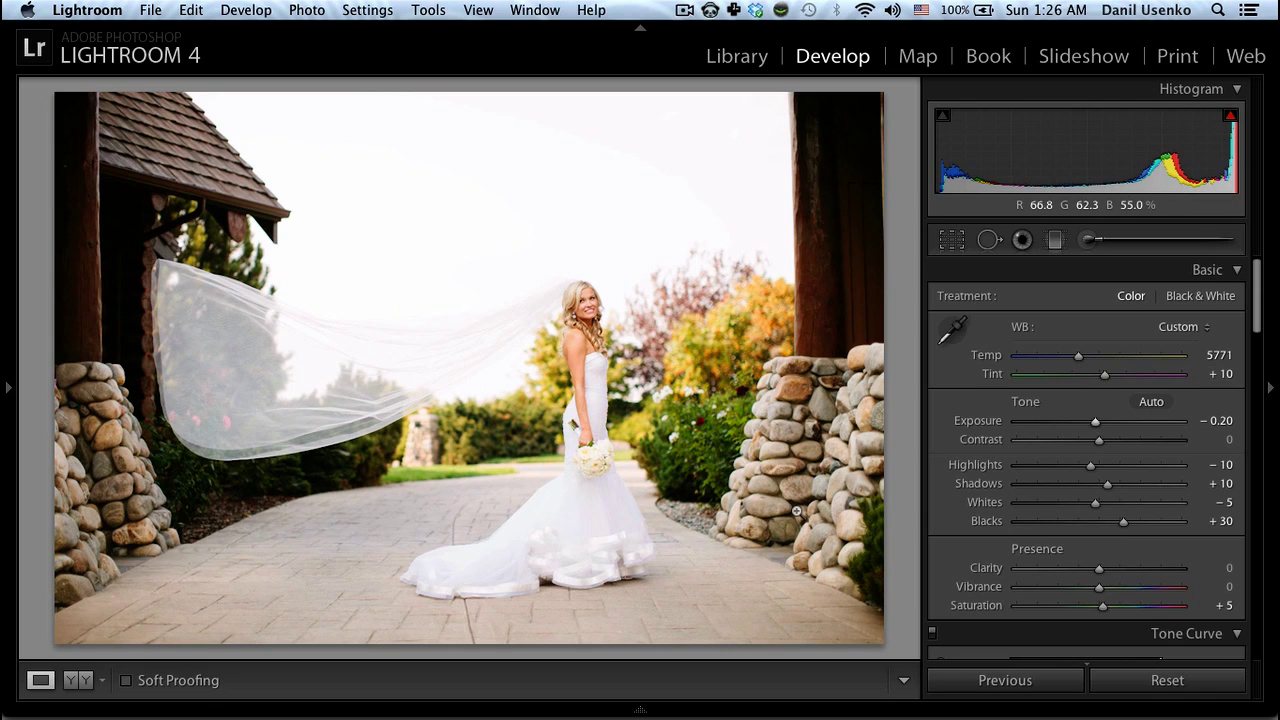
Apply the previous photo's develop settings to the next bride photo and bring the preset list back into view.
key("Right")
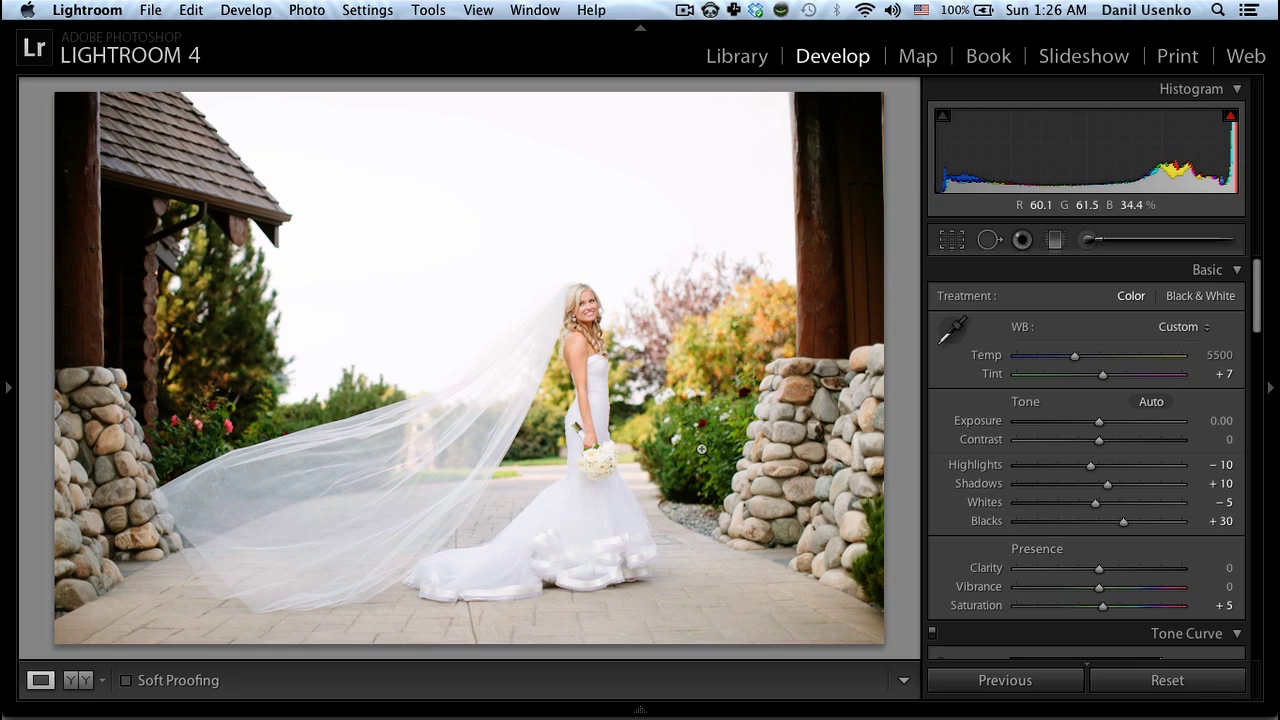
left_click(987, 686)
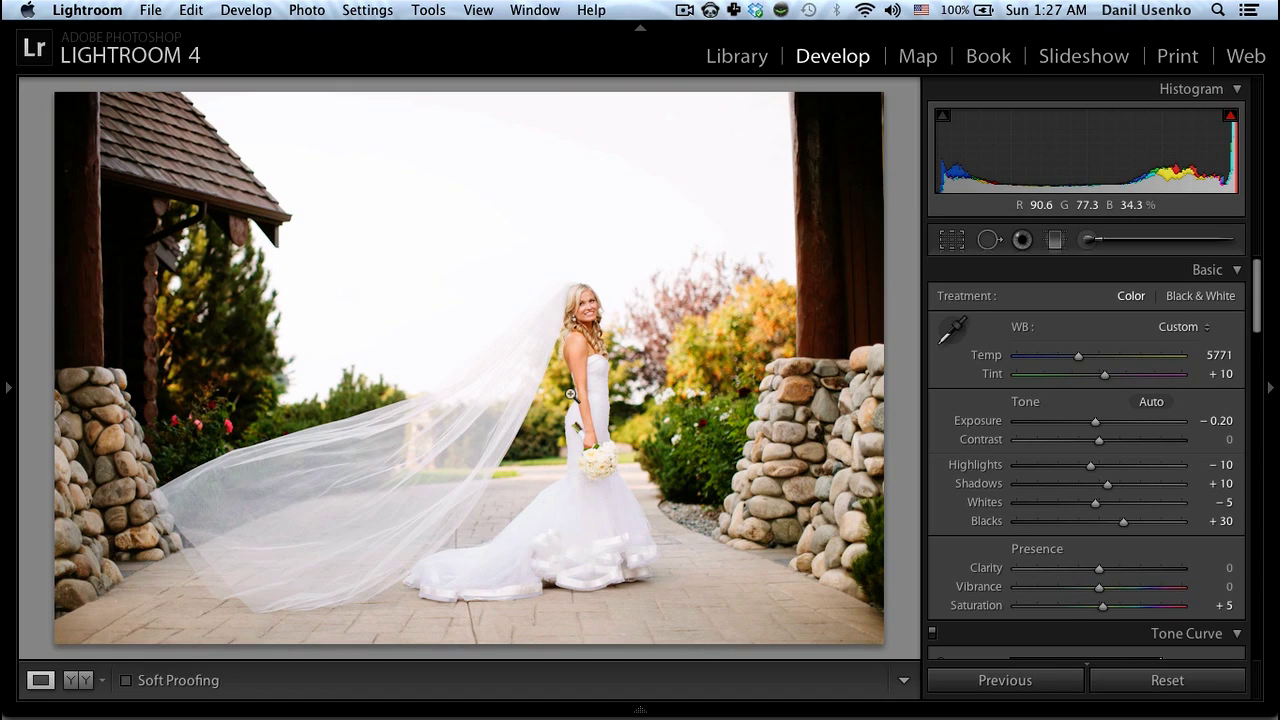
left_click(9, 388)
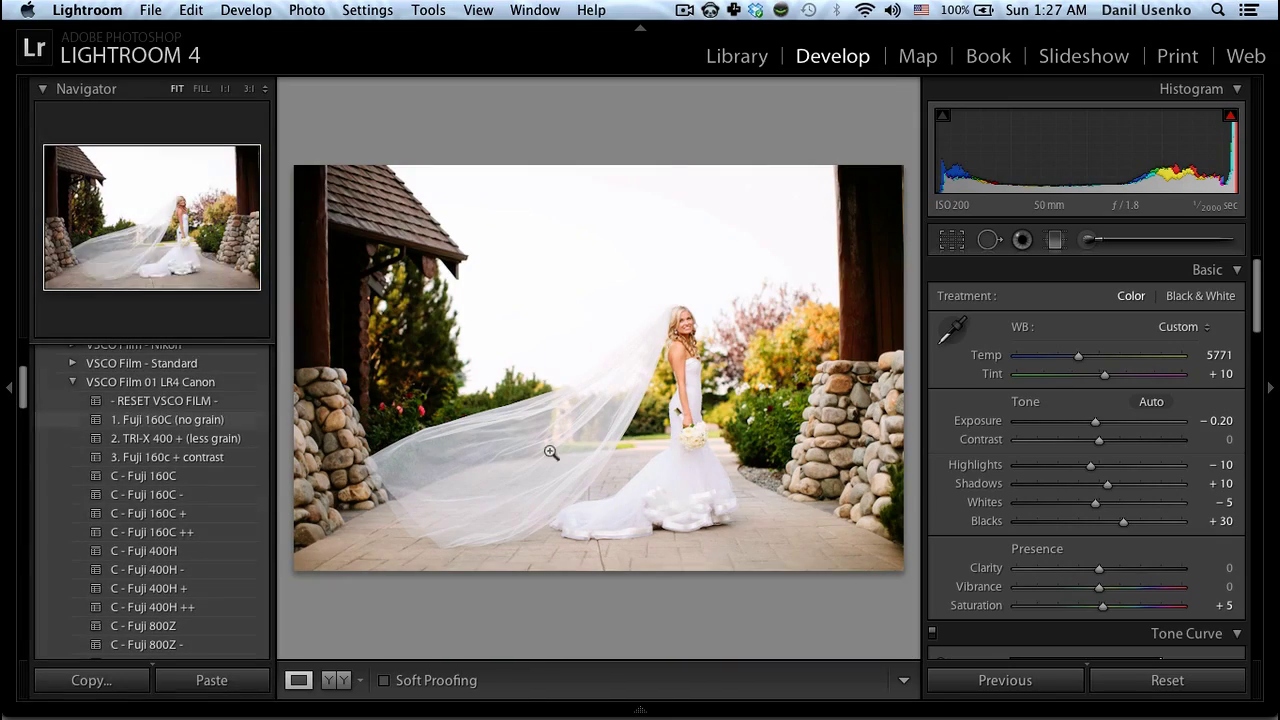
Switch to Chrome and go back up the VSCO Film page to its logo and introduction.
left_click(634, 700)
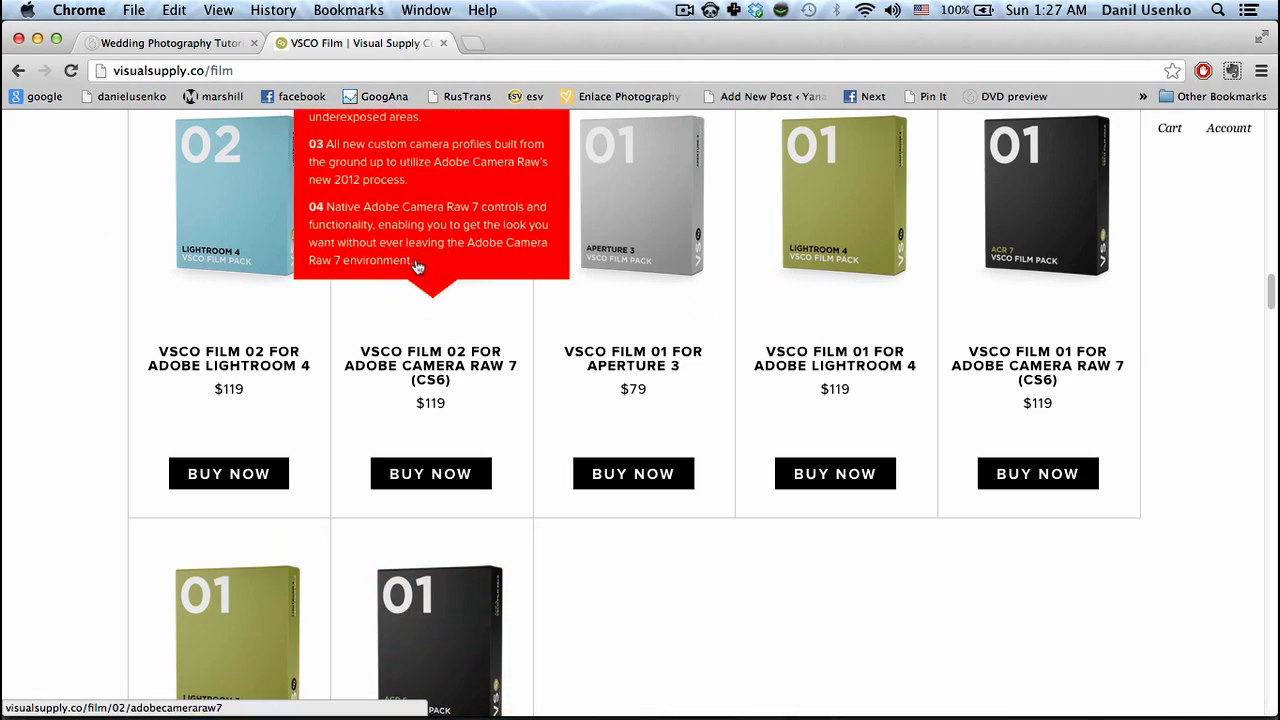
scroll(145, 137, "up", 20)
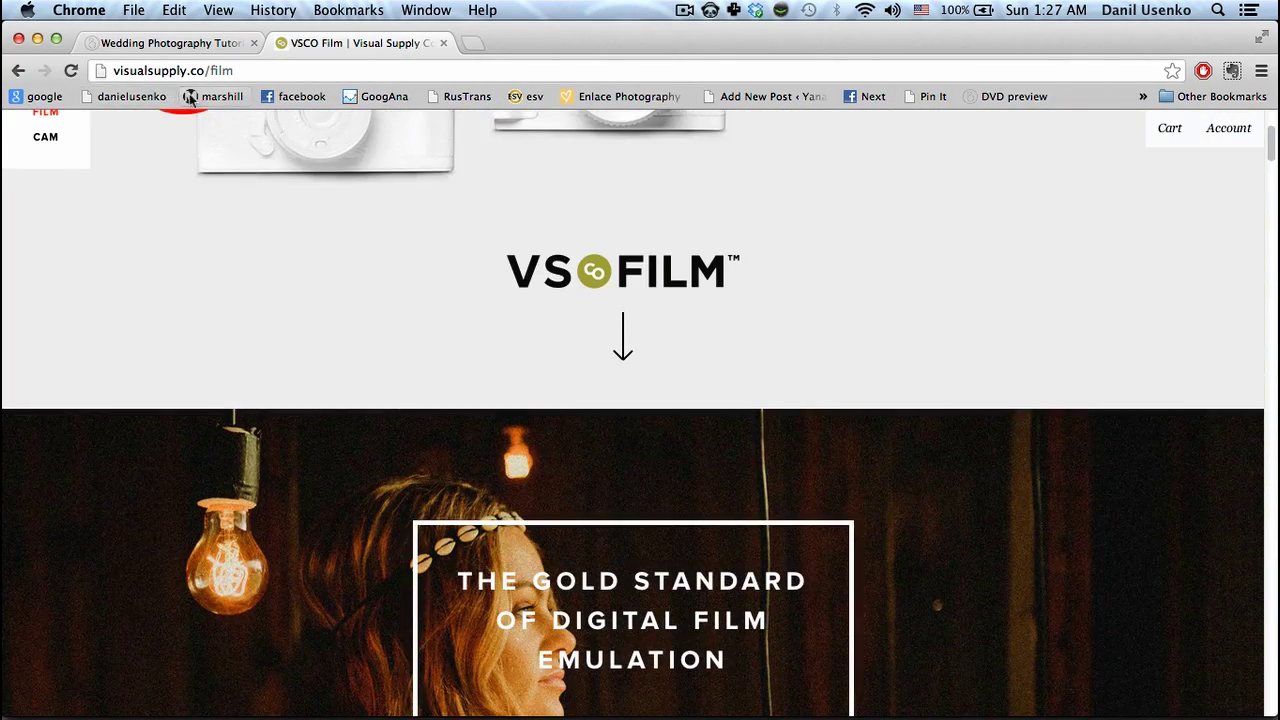